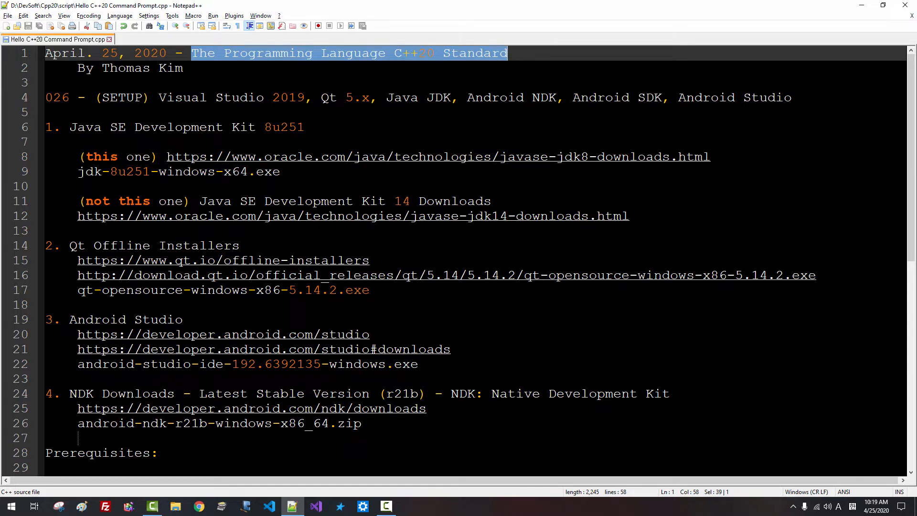
# Highlight Visual Studio 2019, Android SDK, the JDK heading and jdk-8u251-windows-x64.exe in the notes
pyautogui.moveTo(158, 97); pyautogui.dragTo(557, 99)
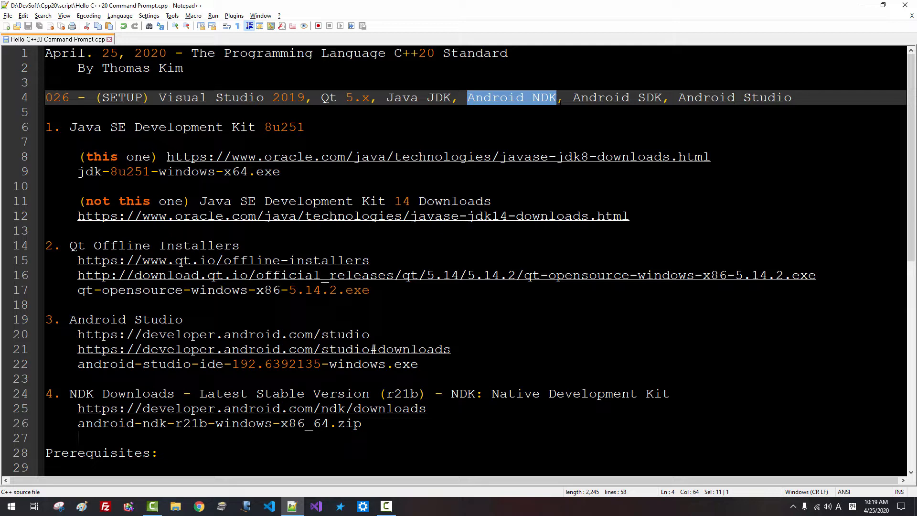
pyautogui.moveTo(573, 98); pyautogui.dragTo(795, 99)
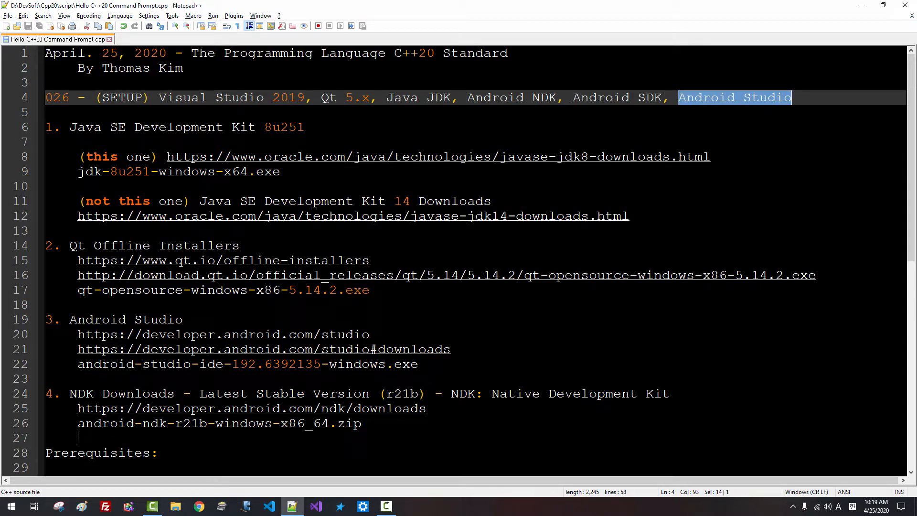
pyautogui.moveTo(70, 127); pyautogui.dragTo(307, 130)
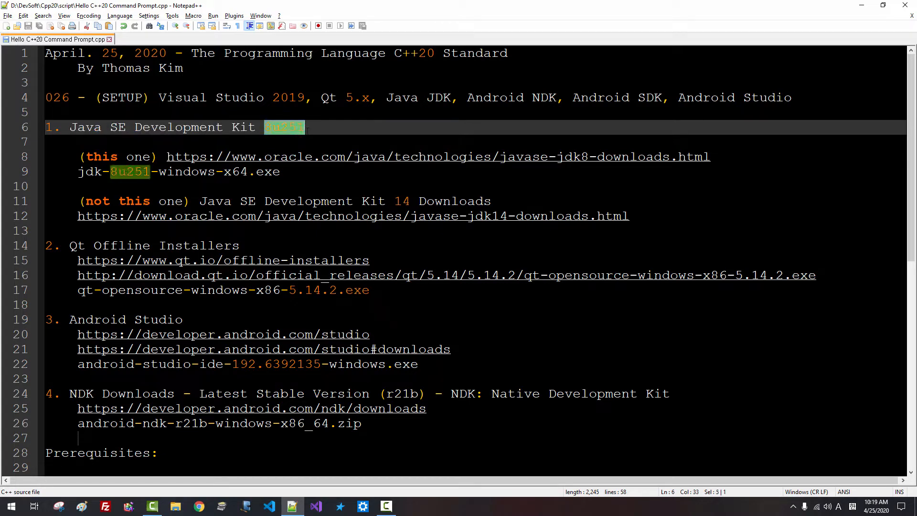
pyautogui.click(310, 130)
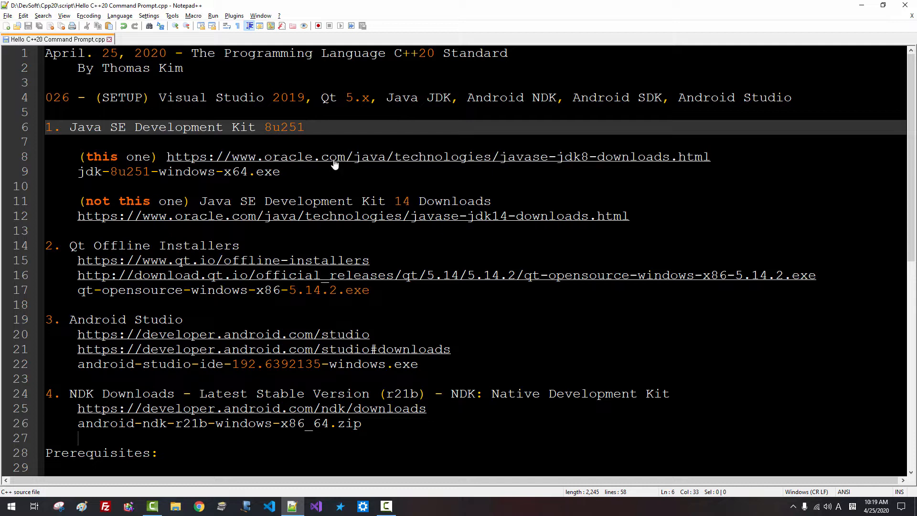
pyautogui.moveTo(281, 172); pyautogui.dragTo(85, 172)
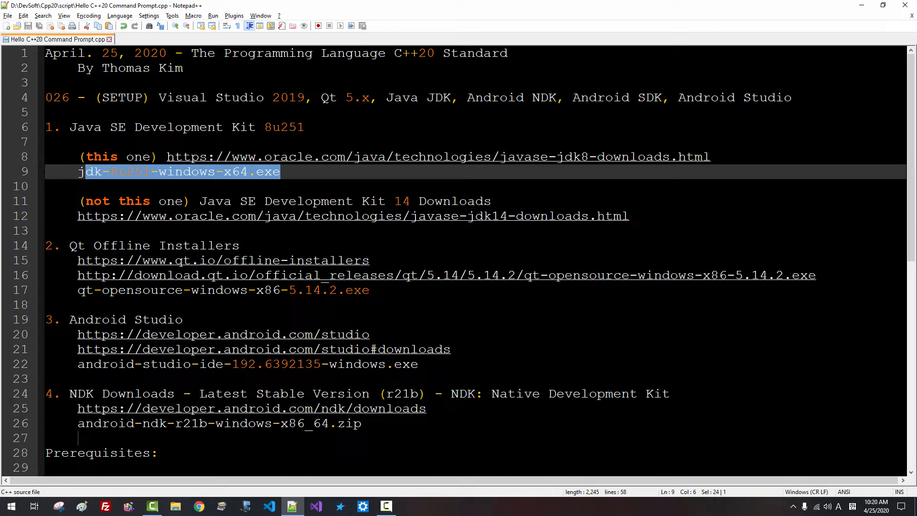
# Highlight the Qt Offline Installers and NDK Downloads headings further down the notes
pyautogui.moveTo(70, 245); pyautogui.dragTo(254, 248)
pyautogui.scroll(-2, 253, 247)
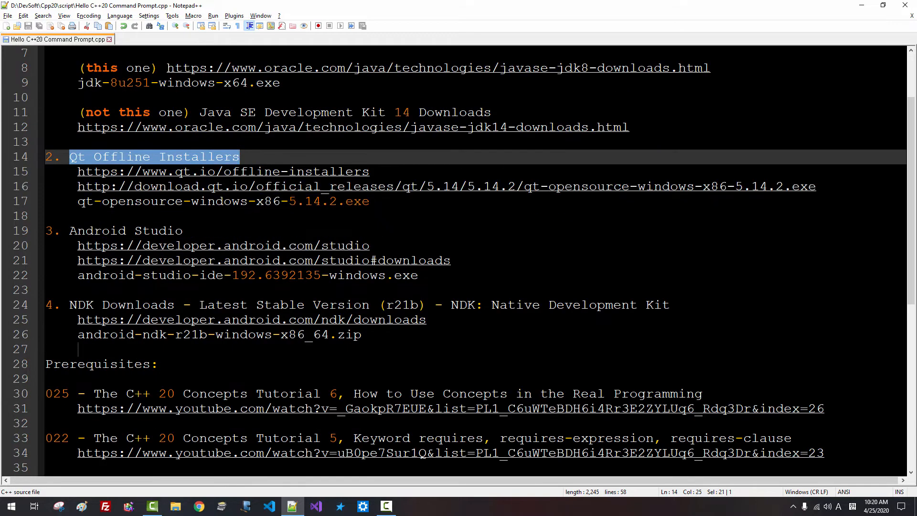
pyautogui.moveTo(62, 231); pyautogui.dragTo(187, 233)
pyautogui.moveTo(70, 305); pyautogui.dragTo(178, 308)
pyautogui.scroll(-5, 177, 308)
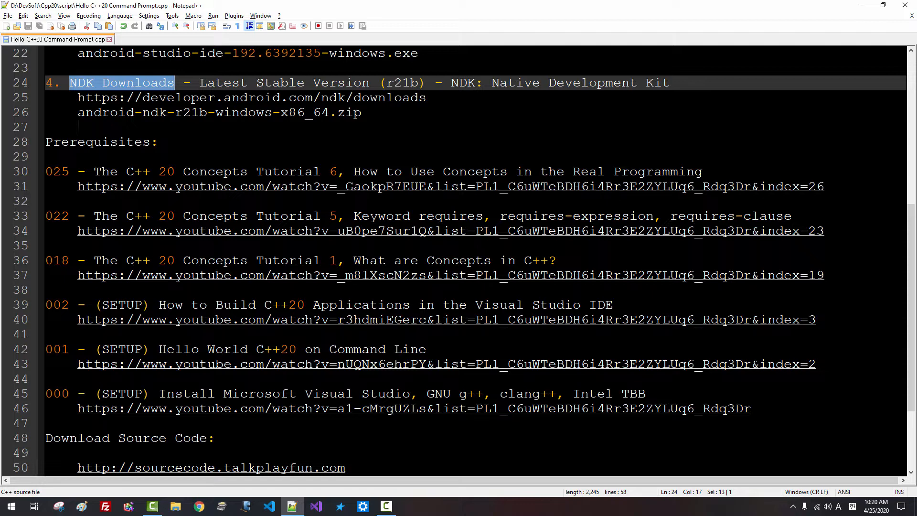
# Highlight the prerequisite video entries on lines 42–45 and open the Visual Studio installation video
pyautogui.click(45, 349)
pyautogui.moveTo(46, 349); pyautogui.dragTo(106, 394)
pyautogui.click(250, 394)
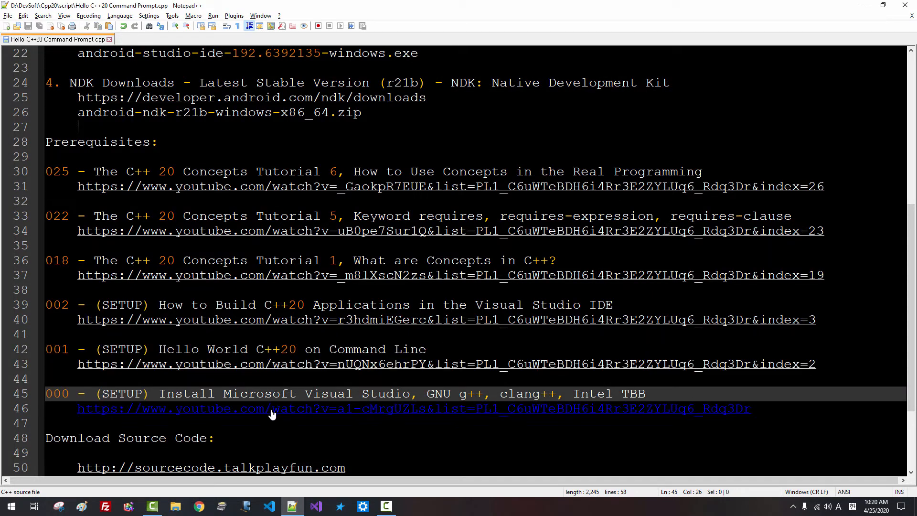
pyautogui.doubleClick(273, 409)
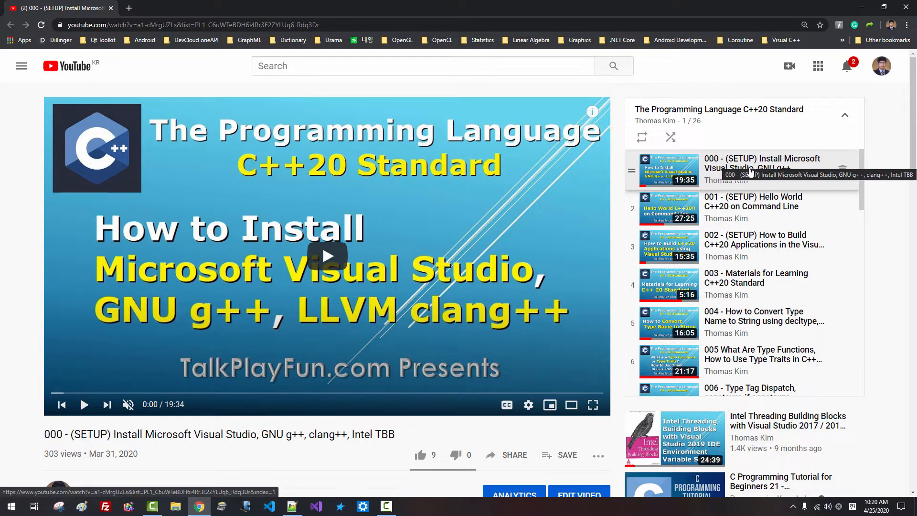
# Play the playlist's 001 Hello World C++20 on Command Line video
pyautogui.click(739, 208)
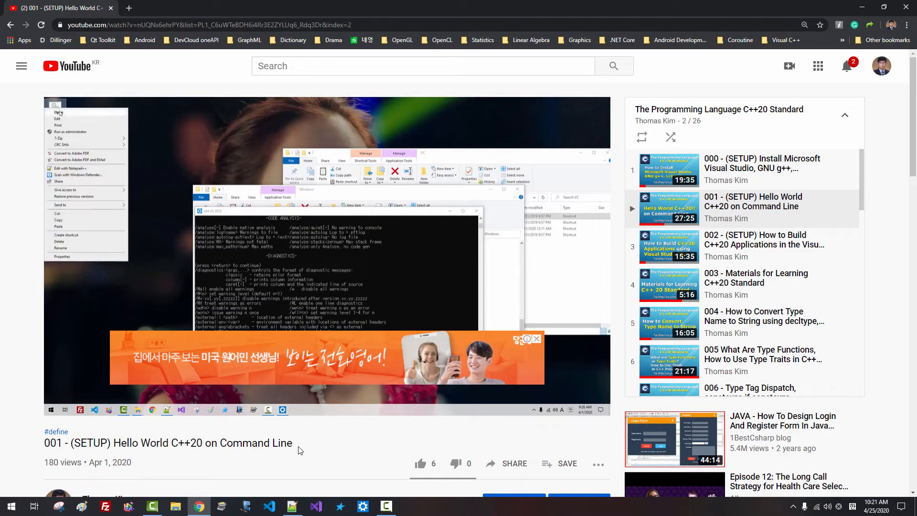
pyautogui.moveTo(635, 109); pyautogui.dragTo(816, 112)
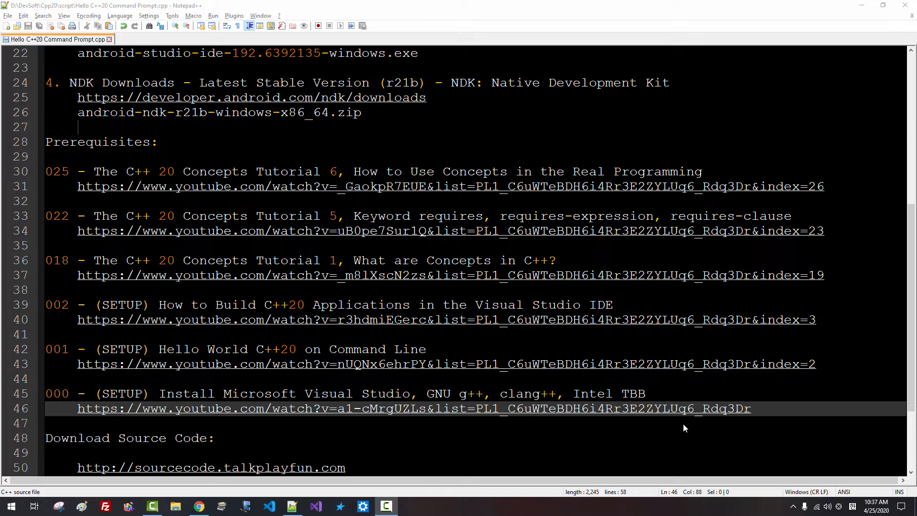
# Open the Oracle JDK 8 downloads page from the notes and dismiss the cookie prompt
pyautogui.scroll(6, 683, 423)
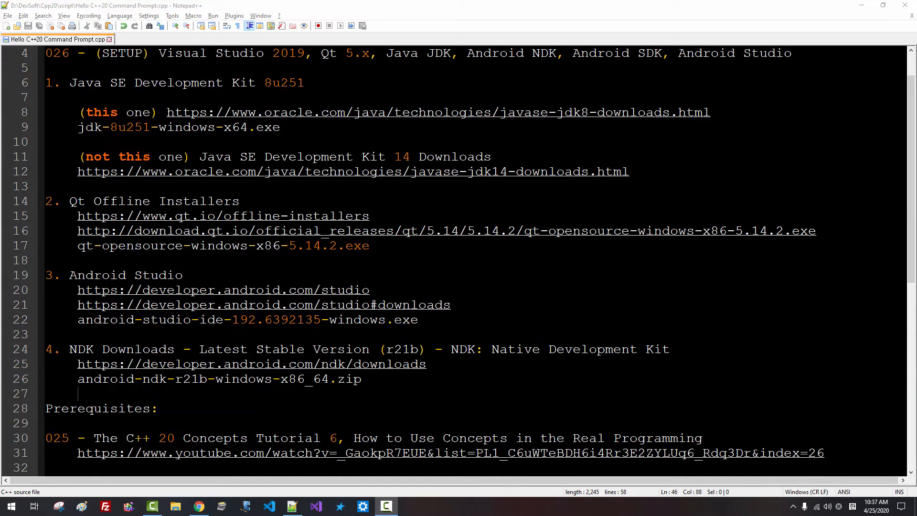
pyautogui.scroll(1, 475, 260)
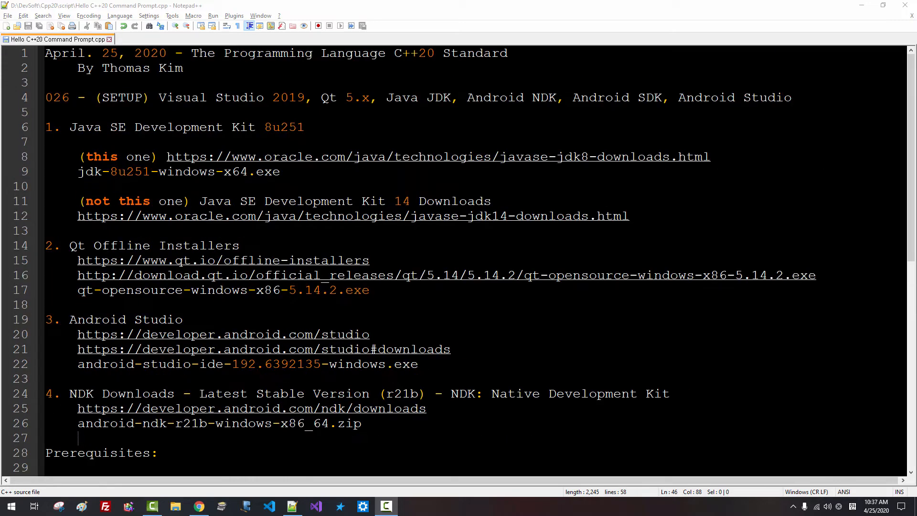
pyautogui.doubleClick(386, 158)
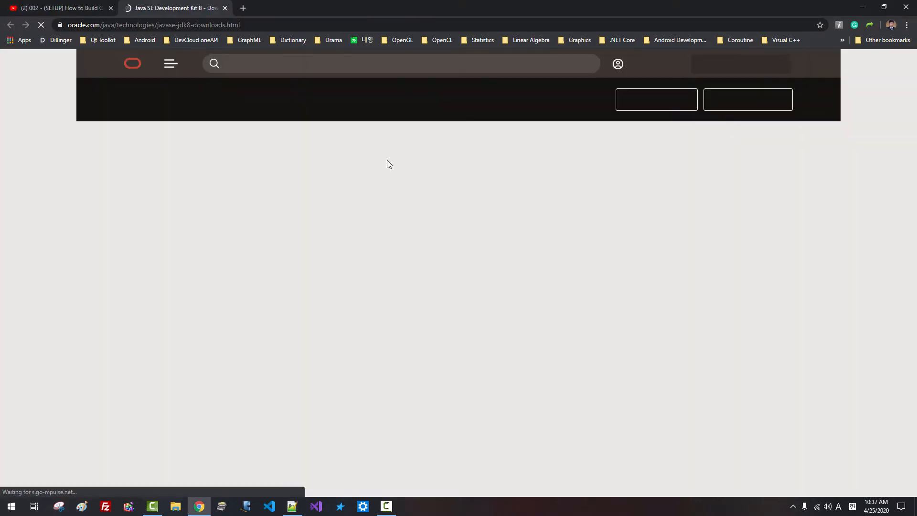
pyautogui.click(297, 243)
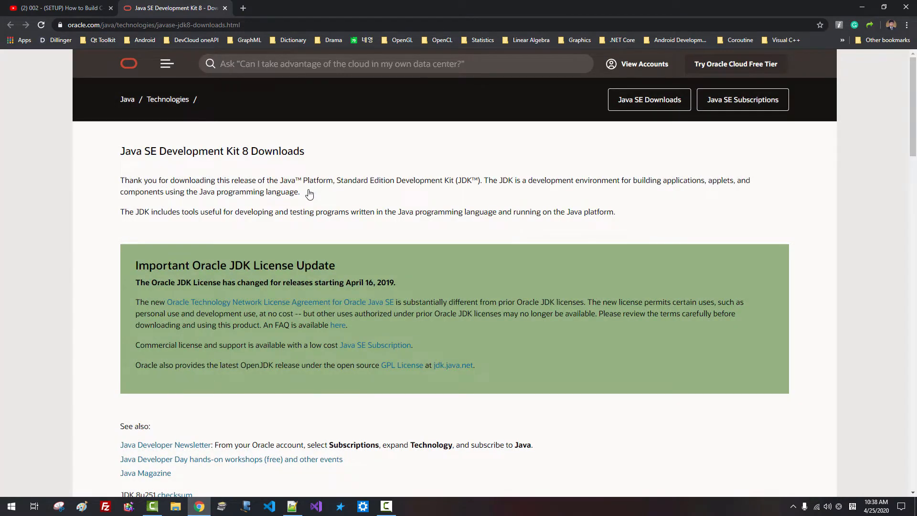
# Request the JDK 8u251 Windows x64 installer after accepting the Oracle licence agreement
pyautogui.scroll(-3, 309, 193)
pyautogui.scroll(-3, 310, 196)
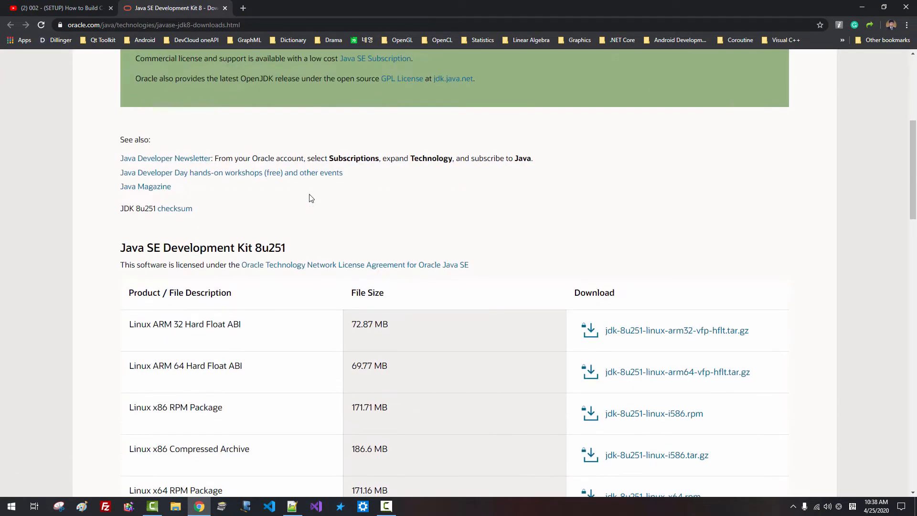
pyautogui.scroll(-7, 311, 199)
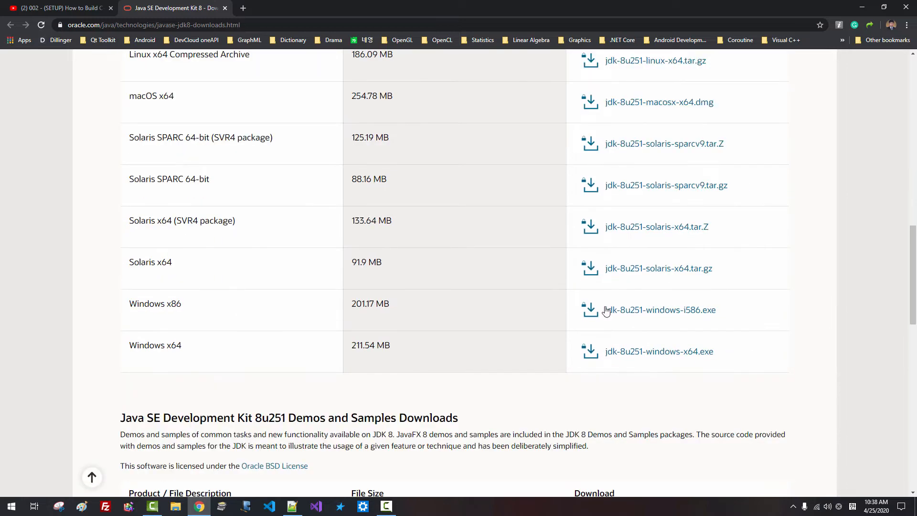
pyautogui.click(641, 312)
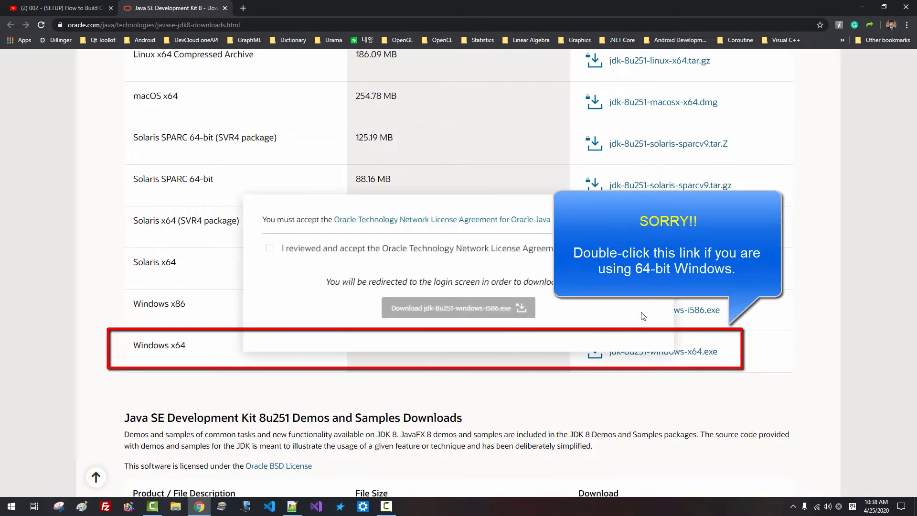
pyautogui.click(270, 249)
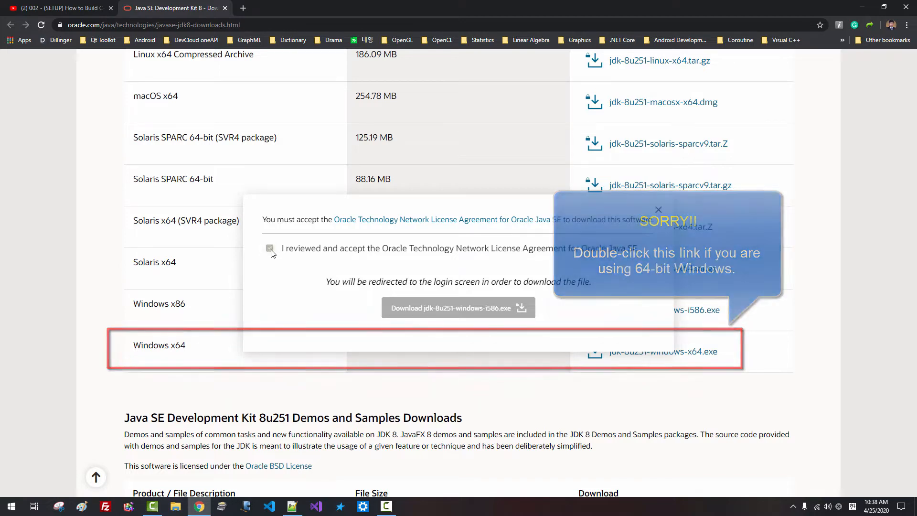
pyautogui.click(459, 310)
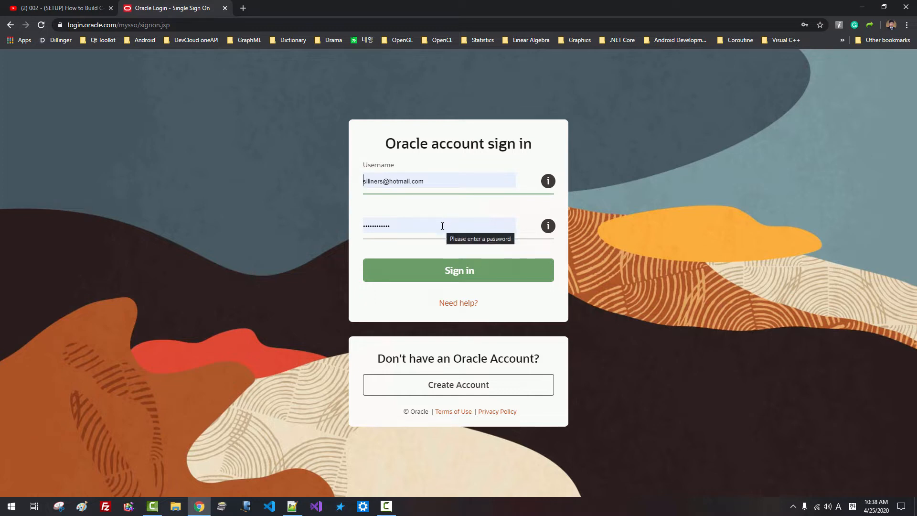
# Sign in to Oracle, cancel the resulting jdk-8u251 download, and return to Notepad++
pyautogui.click(447, 277)
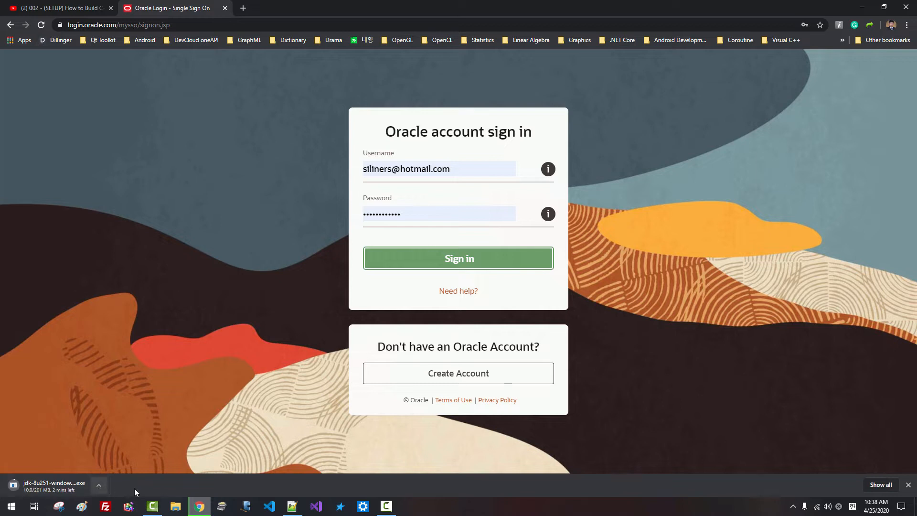
pyautogui.click(100, 483)
pyautogui.click(115, 469)
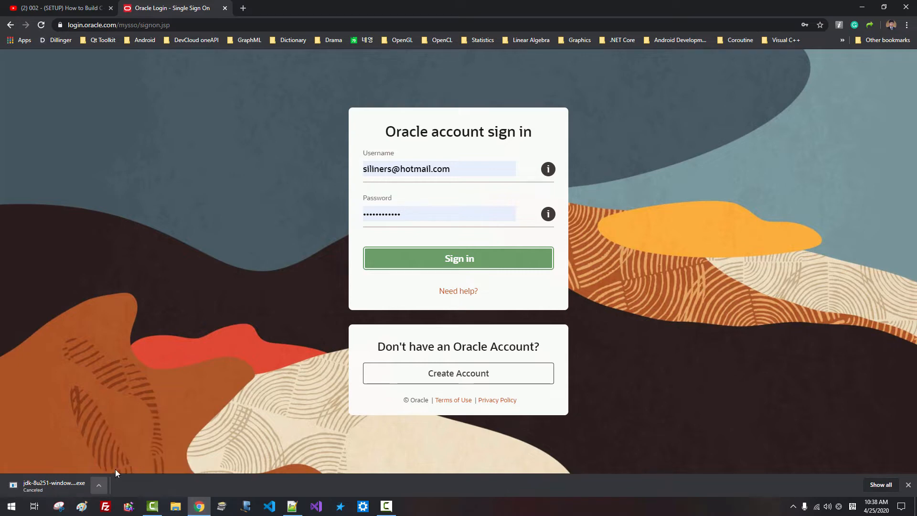
pyautogui.click(292, 507)
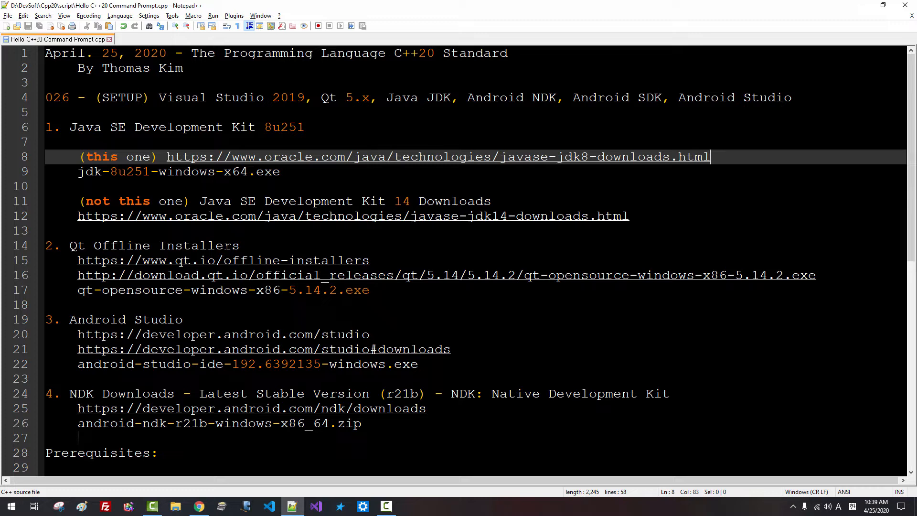
# Start then cancel the Qt 5.14.2 for Windows download, and open the Android Studio download page
pyautogui.click(240, 263)
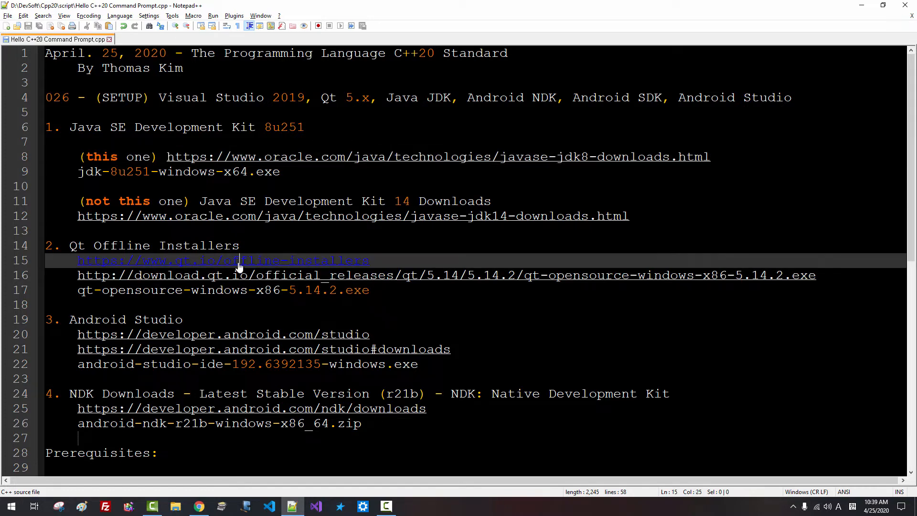
pyautogui.click(240, 263)
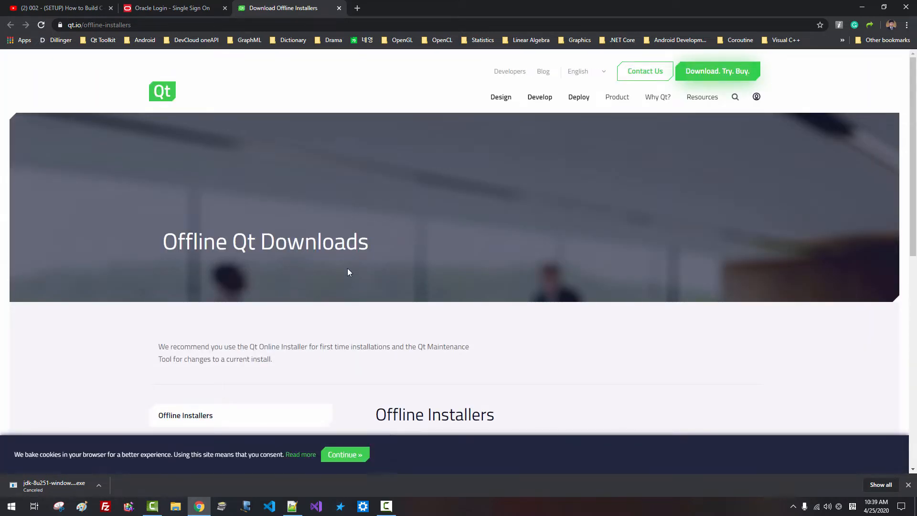
pyautogui.scroll(-5, 347, 269)
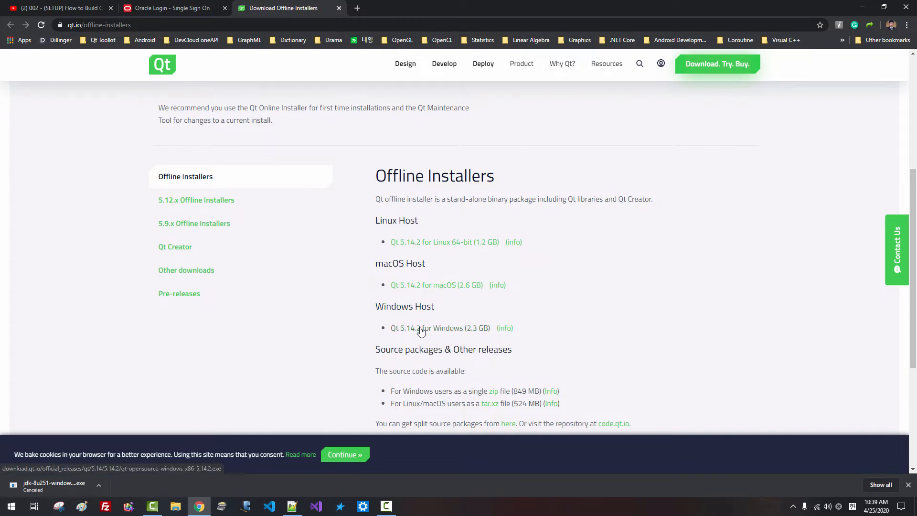
pyautogui.click(419, 329)
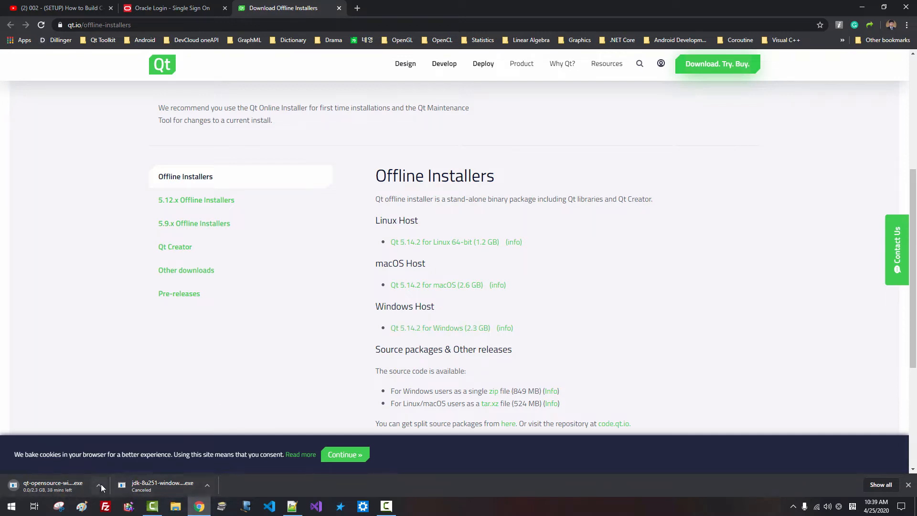
pyautogui.click(99, 485)
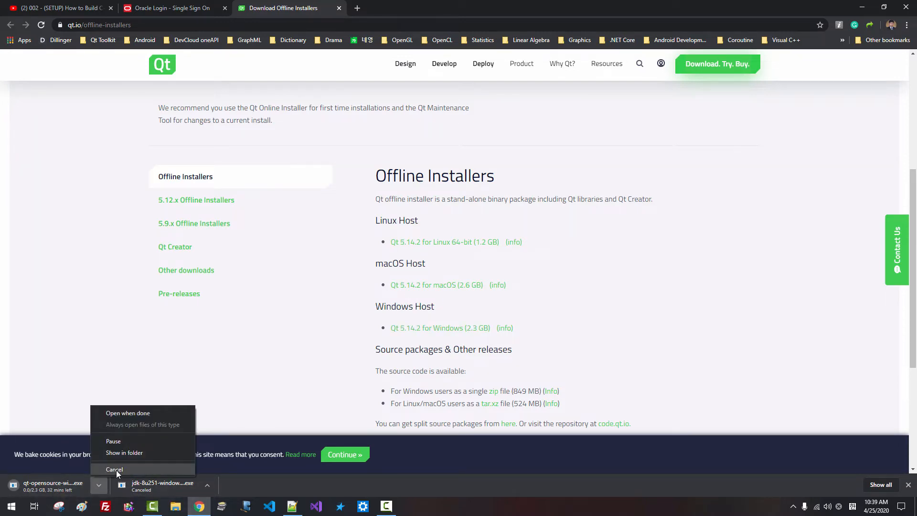
pyautogui.click(116, 469)
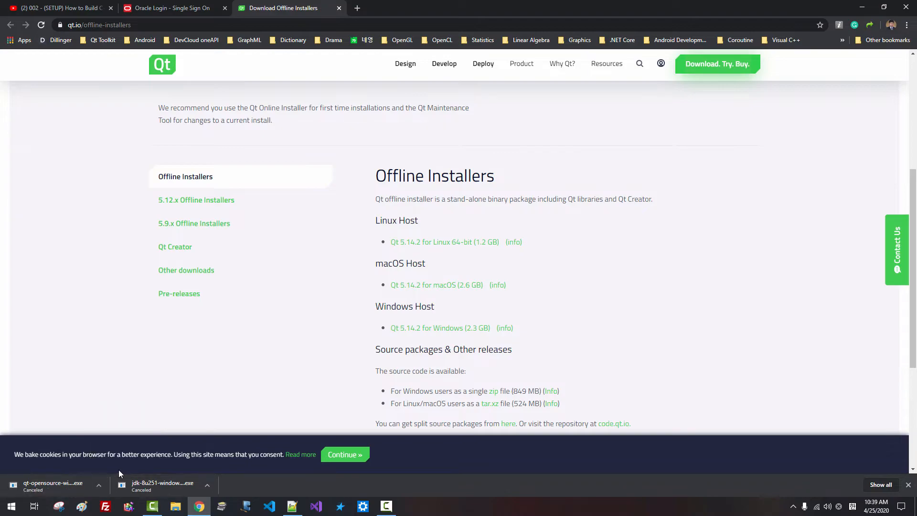
pyautogui.hotkey('alt', 'Tab')
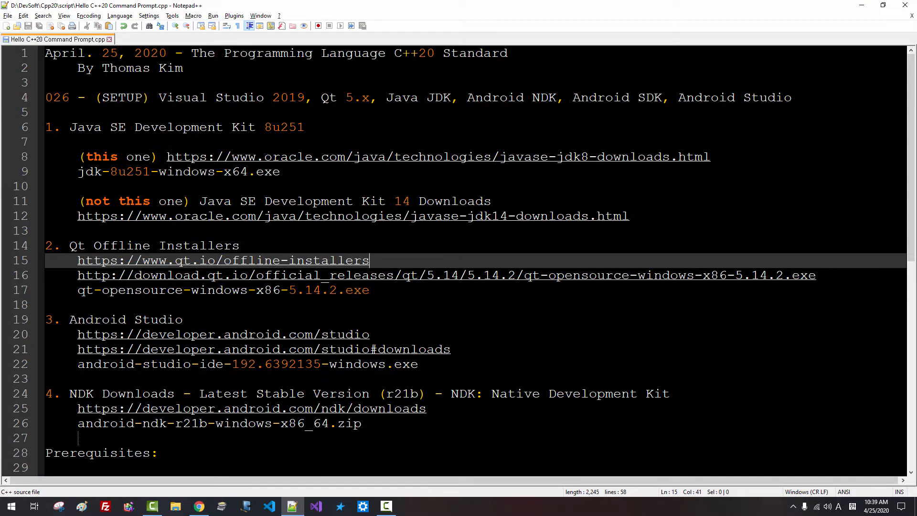
pyautogui.doubleClick(261, 337)
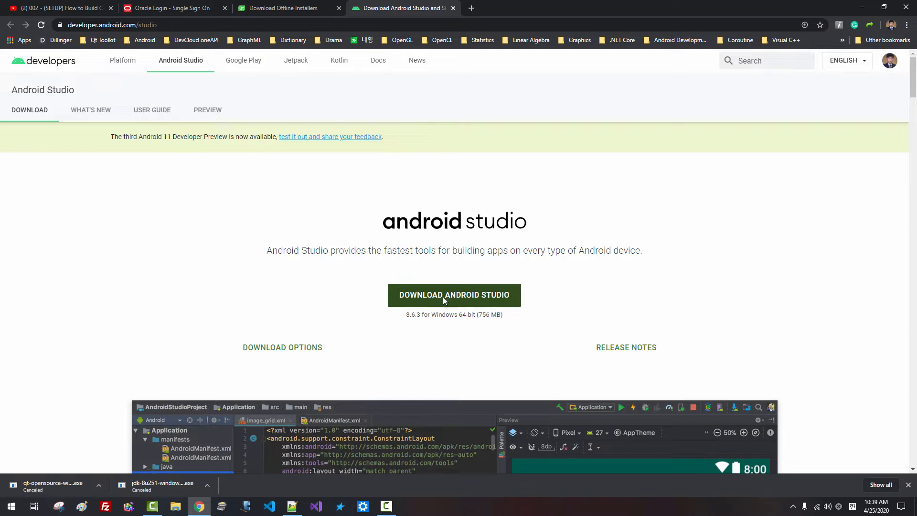
# Accept the Android Studio terms, start then cancel the Windows installer download, and return to Notepad++
pyautogui.click(443, 298)
pyautogui.click(124, 405)
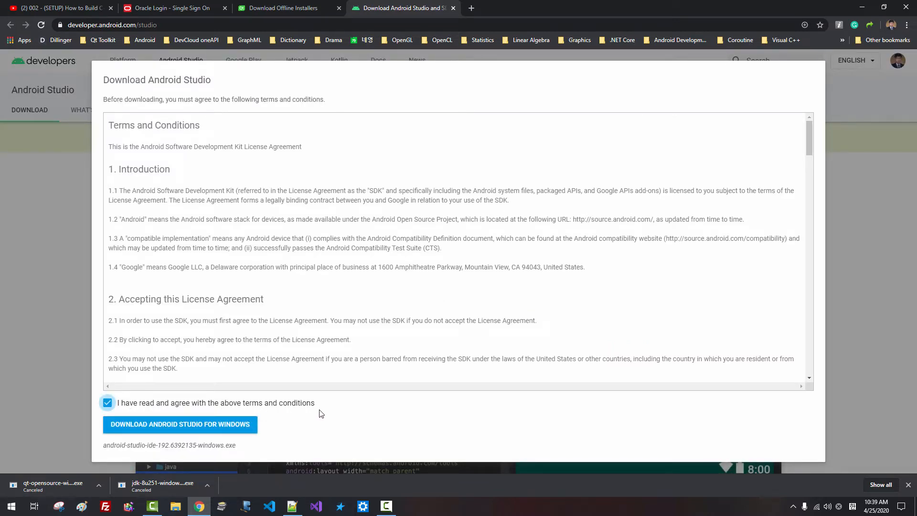
pyautogui.click(170, 428)
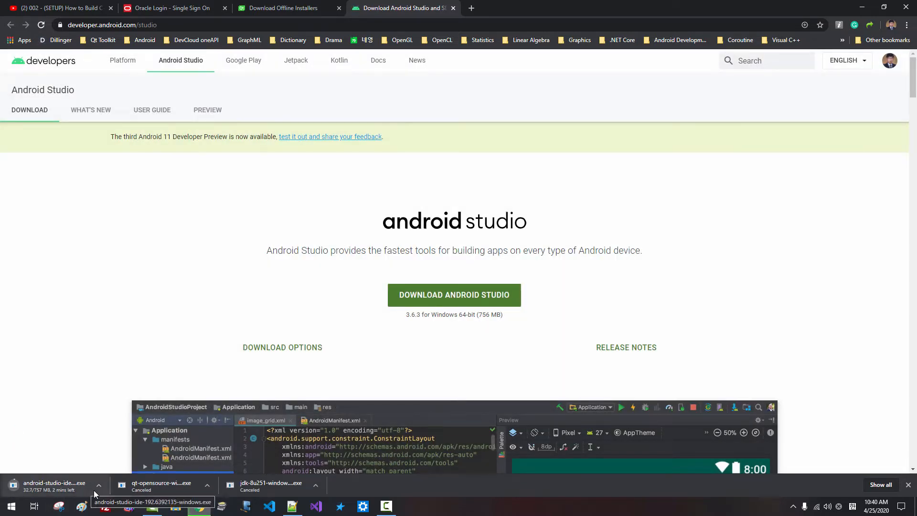
pyautogui.click(99, 487)
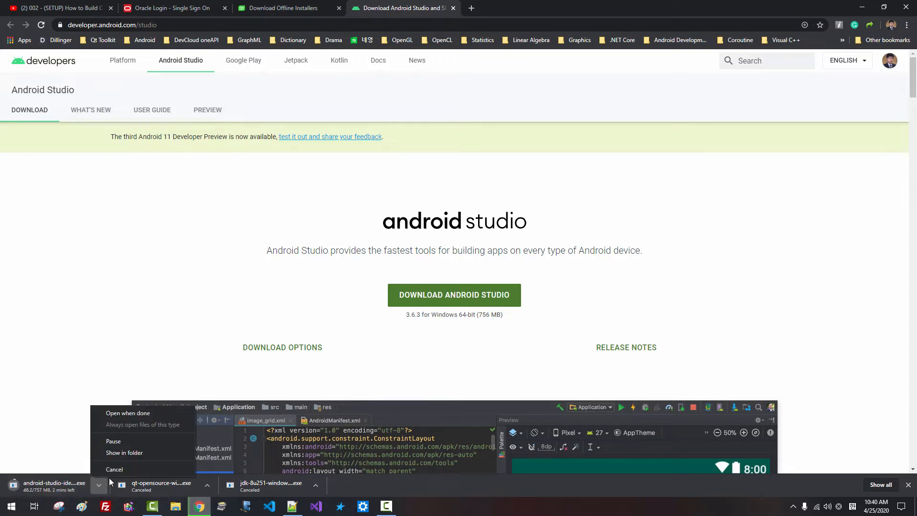
pyautogui.click(114, 470)
pyautogui.click(292, 505)
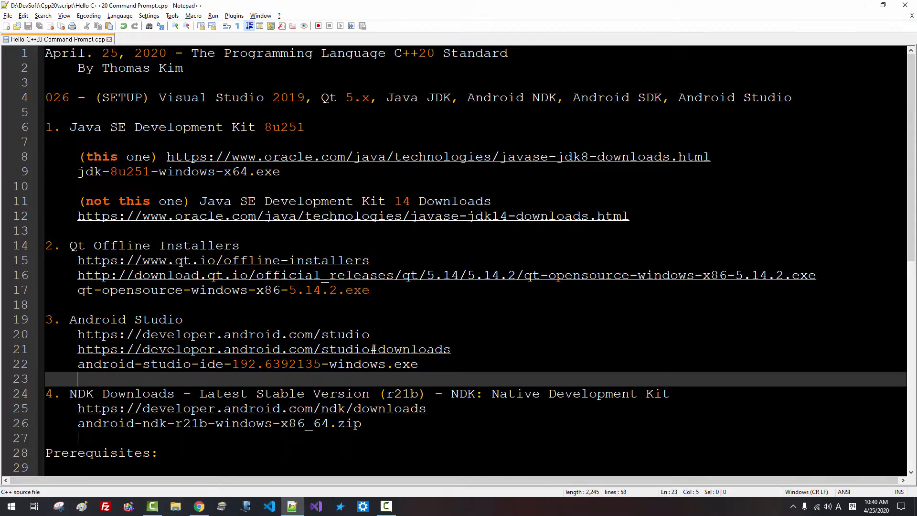
# Highlight NDK and Native Development Kit in the notes, then open the NDK downloads page
pyautogui.moveTo(69, 394); pyautogui.dragTo(101, 395)
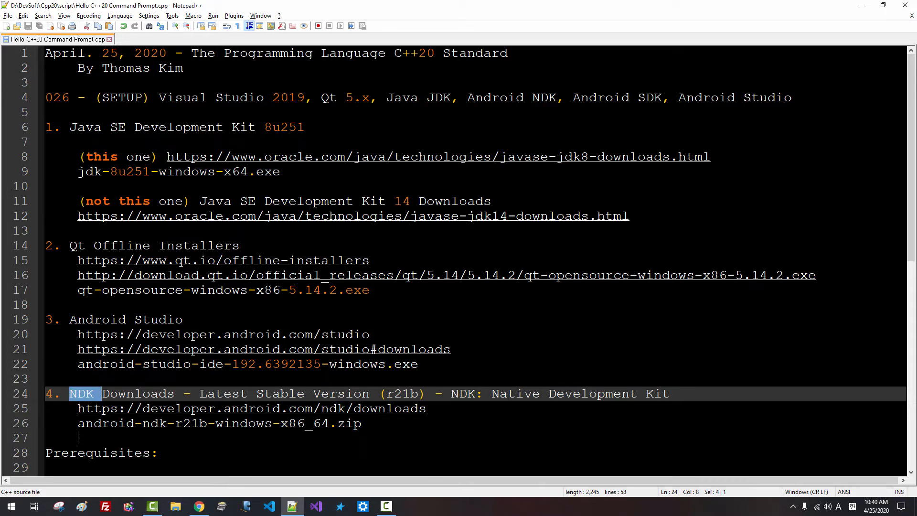
pyautogui.moveTo(492, 394); pyautogui.dragTo(670, 393)
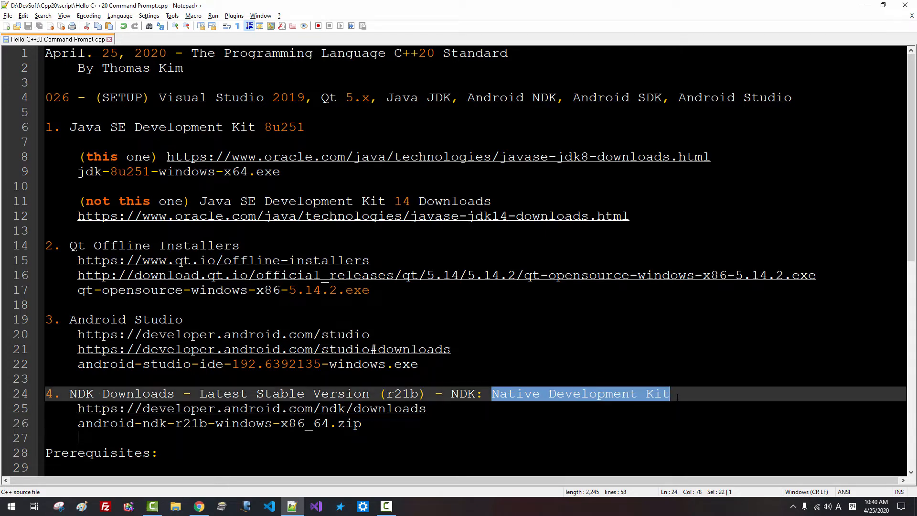
pyautogui.doubleClick(241, 410)
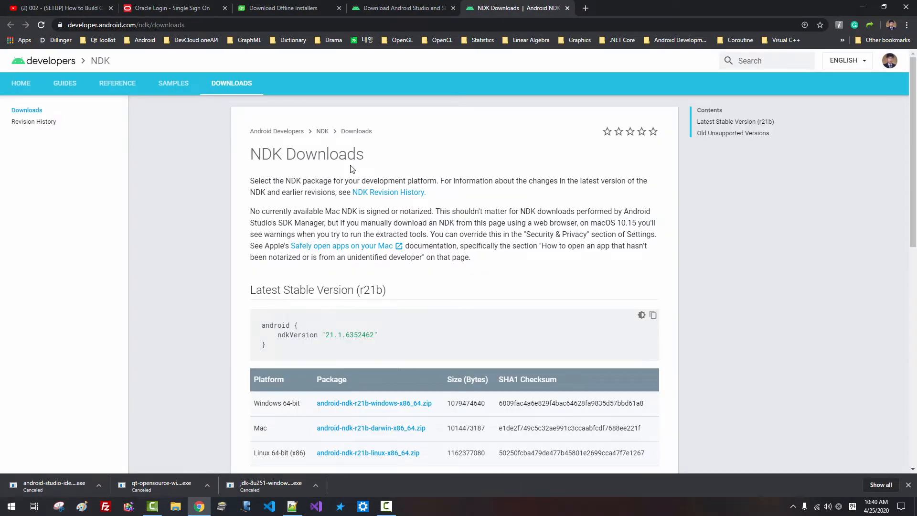
pyautogui.scroll(-2, 353, 173)
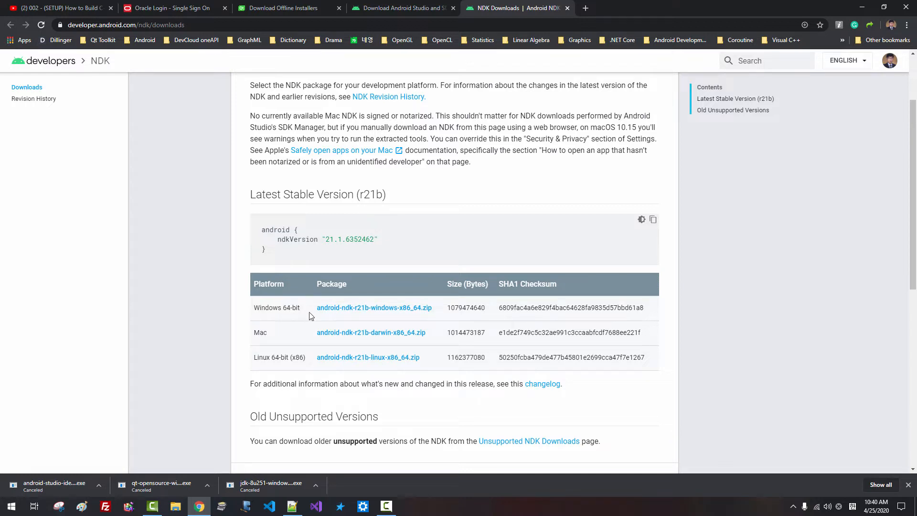
# Accept the licence and start, then cancel, the android-ndk-r21b Windows x86_64 zip download
pyautogui.click(355, 309)
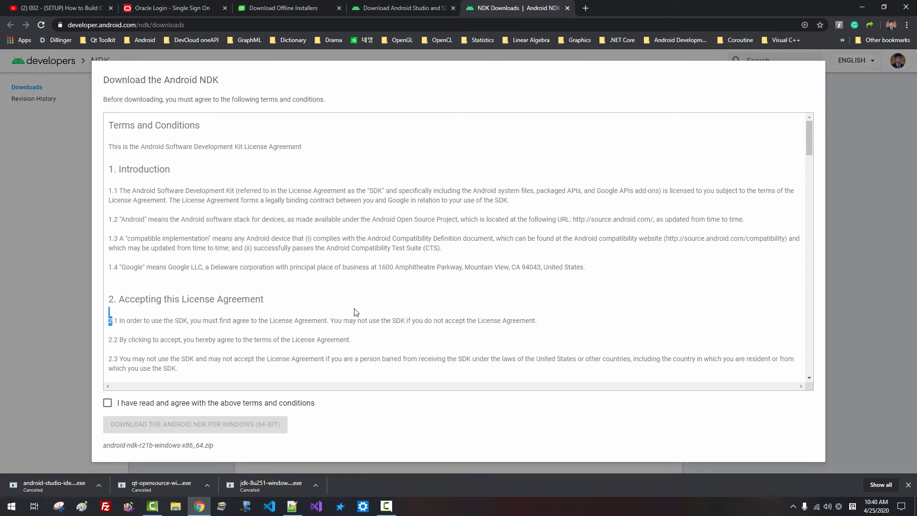
pyautogui.click(108, 403)
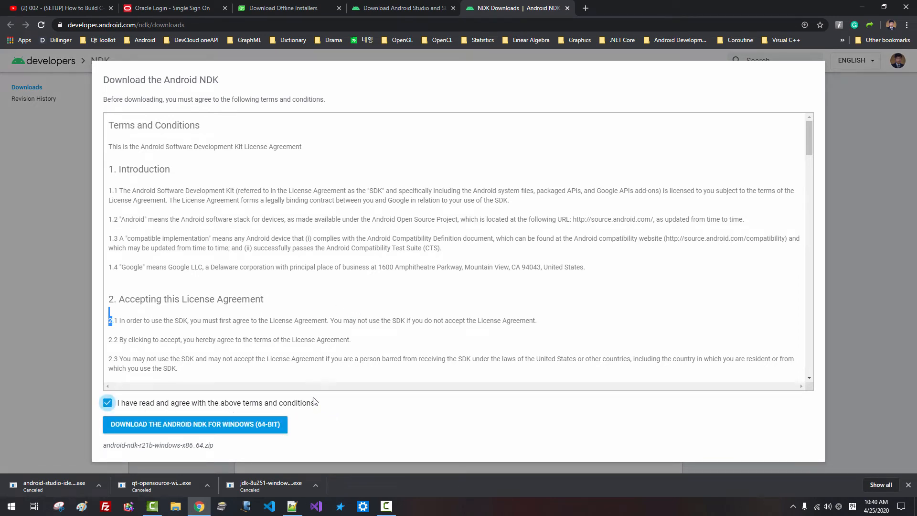
pyautogui.click(203, 425)
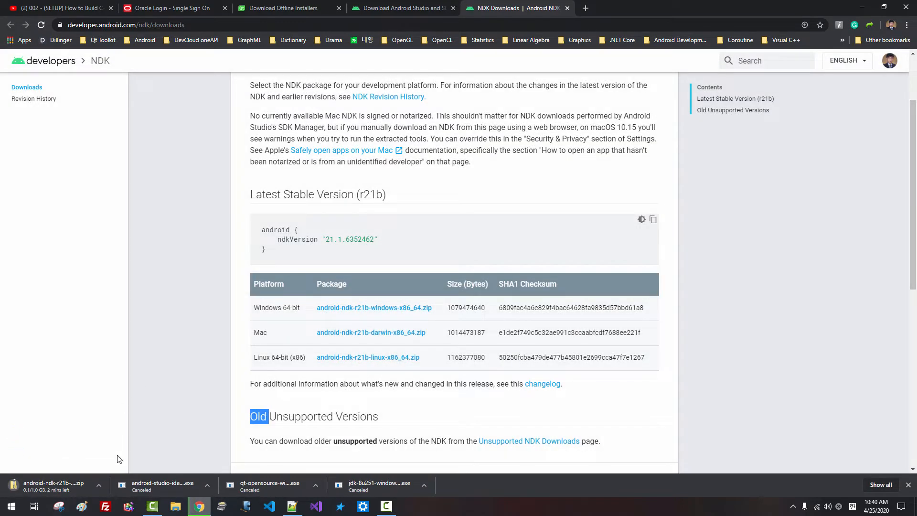
pyautogui.click(99, 486)
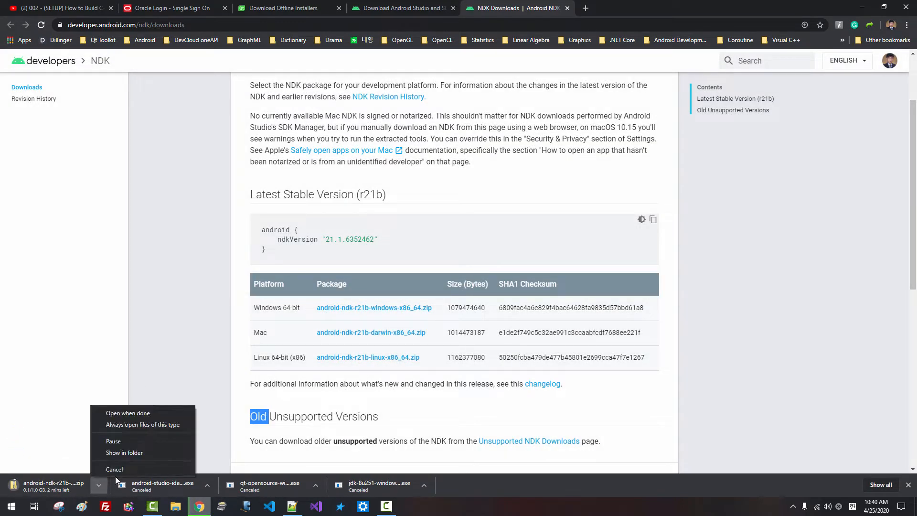
pyautogui.click(115, 469)
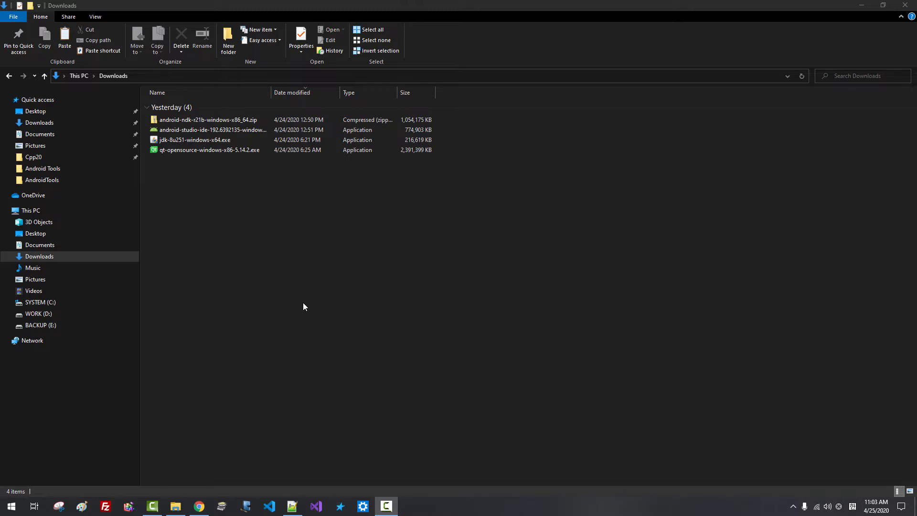
# Run jdk-8u251-windows-x64.exe and install JDK 8 Update 251 with default features and folders
pyautogui.click(167, 182)
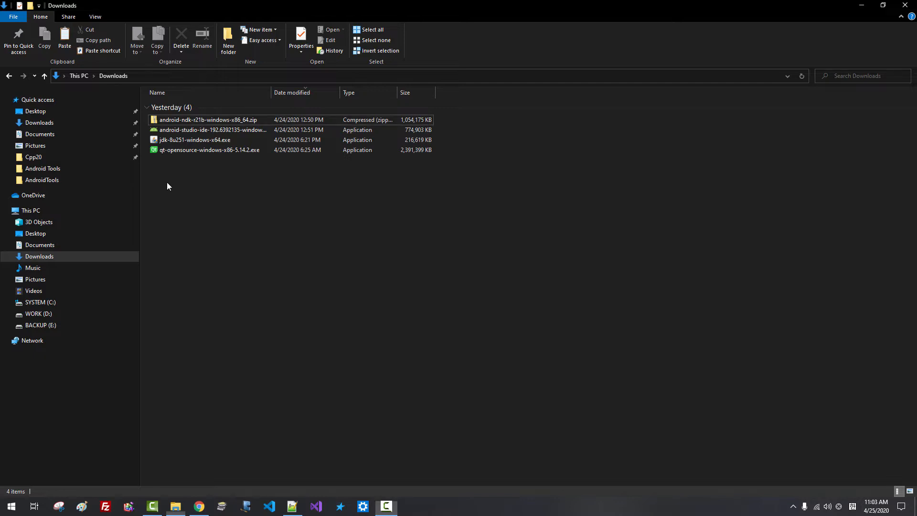
pyautogui.click(184, 143)
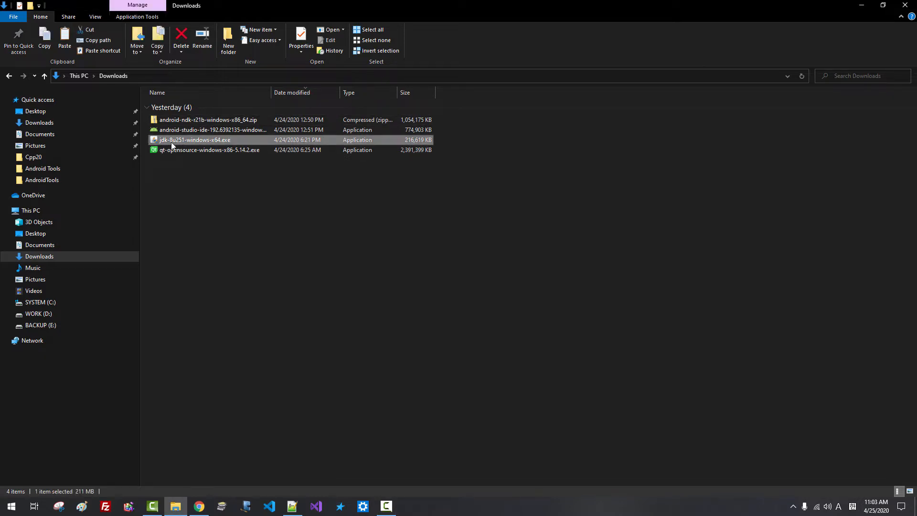
pyautogui.doubleClick(200, 143)
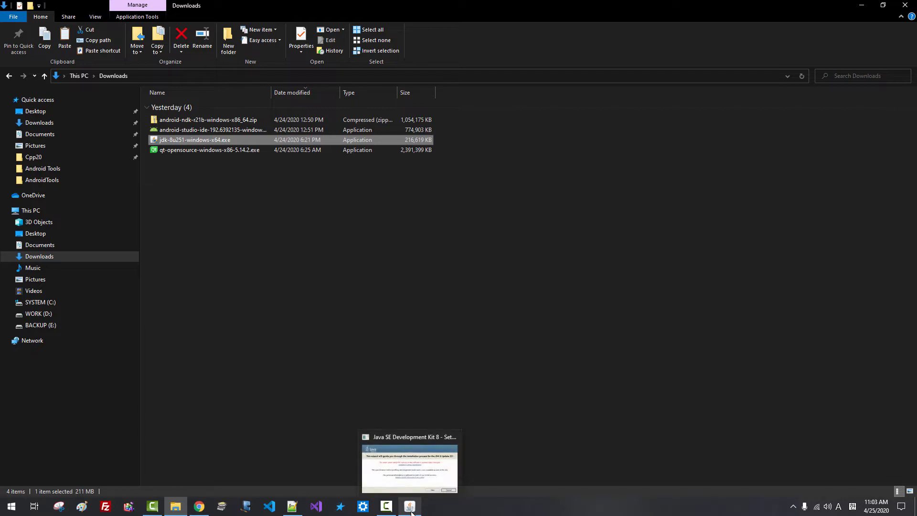
pyautogui.click(410, 508)
pyautogui.click(542, 340)
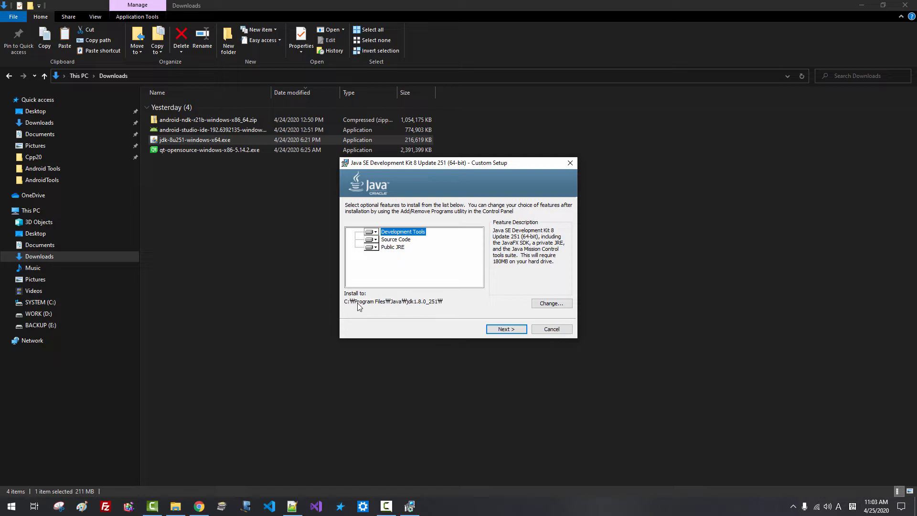
pyautogui.click(505, 329)
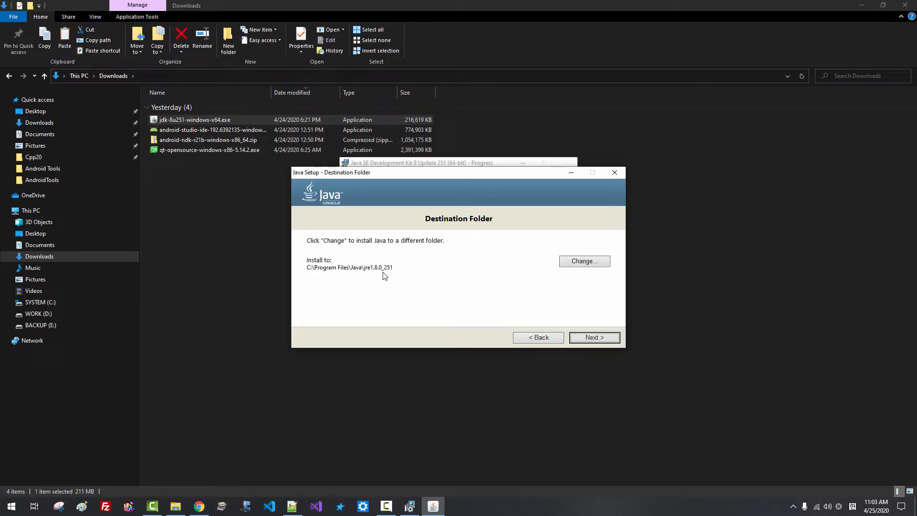
pyautogui.click(612, 339)
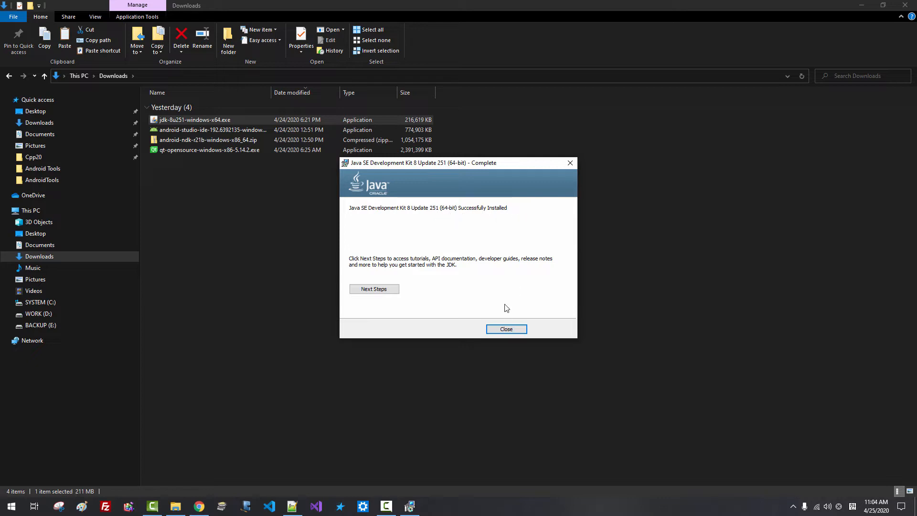
pyautogui.click(506, 330)
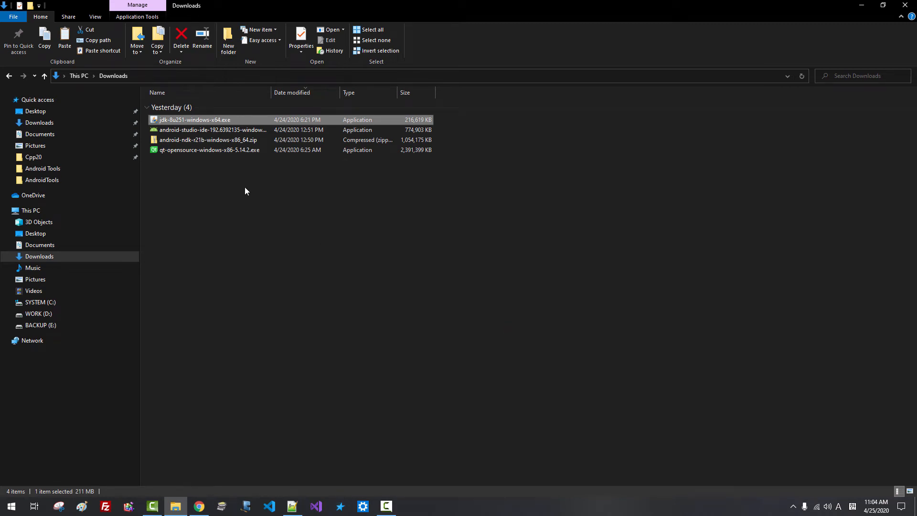
# Search 'environ' to open System Properties and its Environment Variables window
pyautogui.moveTo(195, 122)
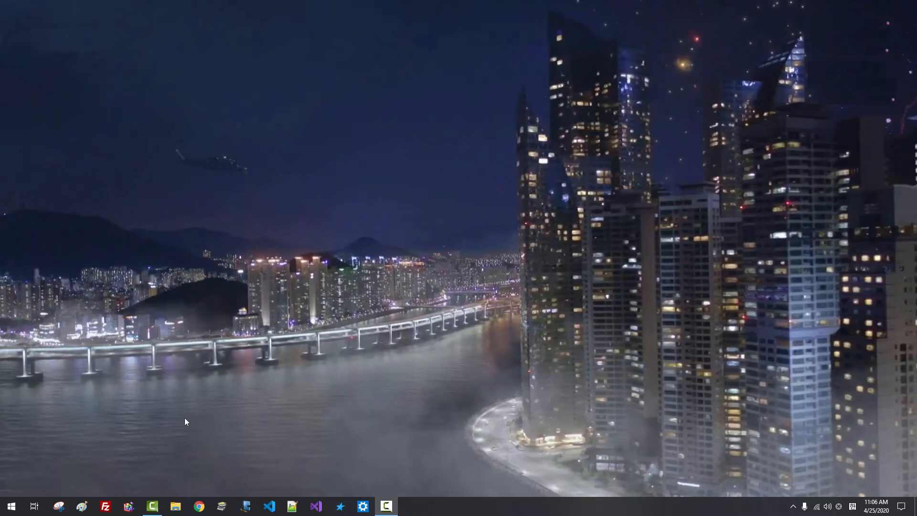
pyautogui.rightClick(11, 506)
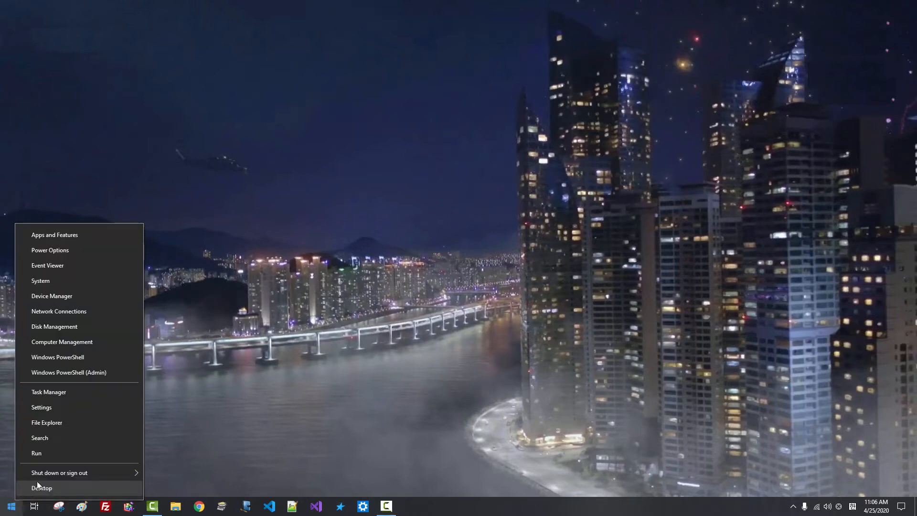
pyautogui.click(46, 441)
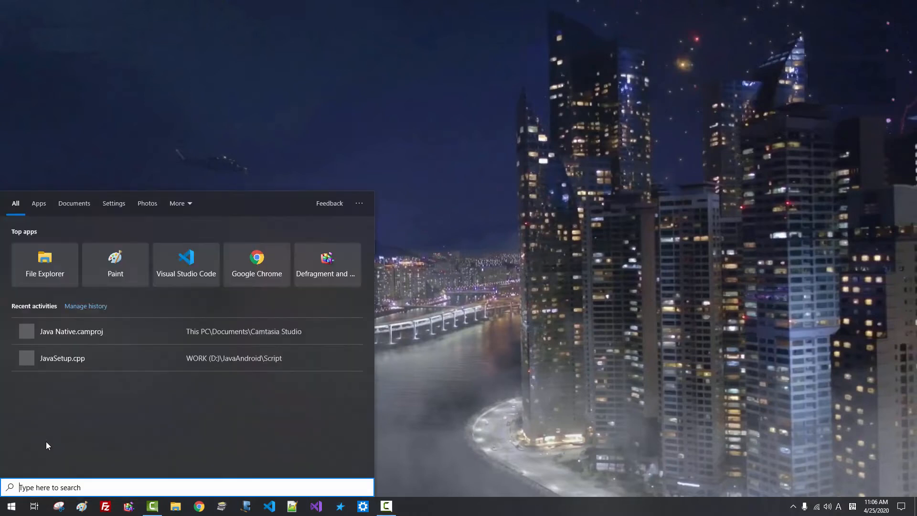
pyautogui.write('environ')
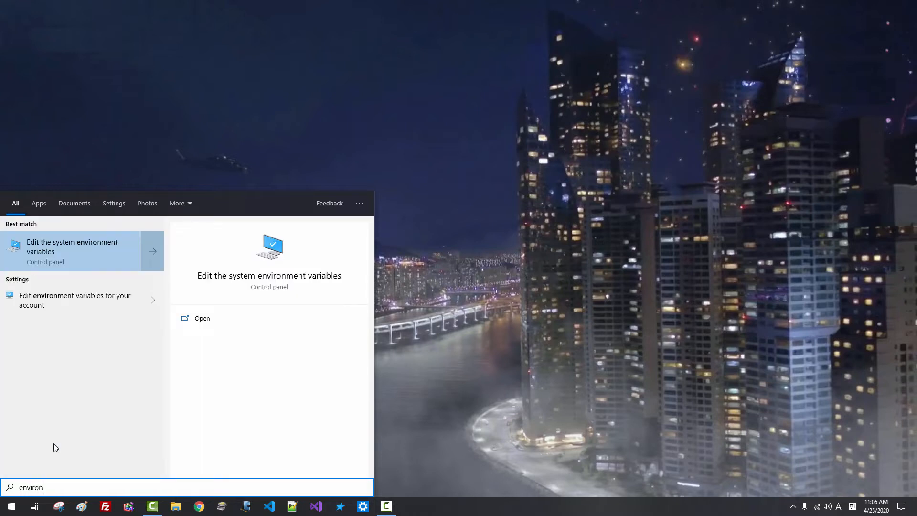
pyautogui.click(96, 251)
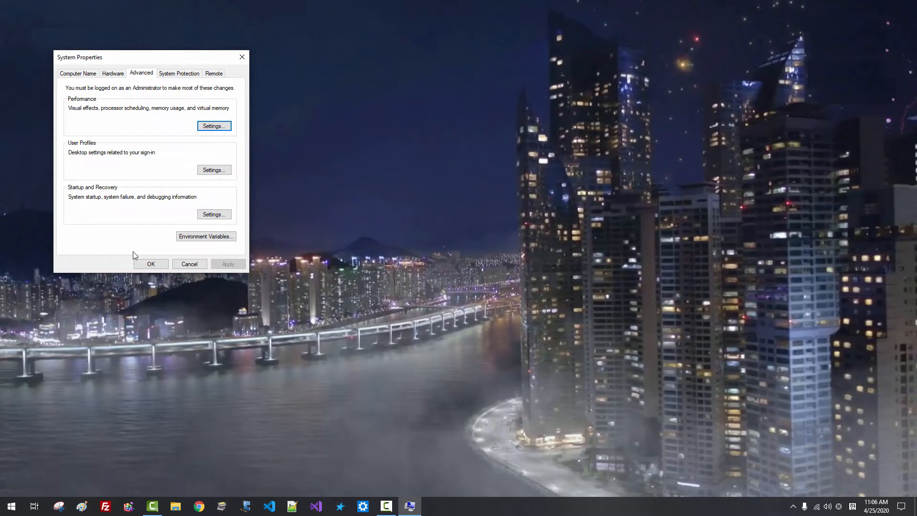
pyautogui.click(209, 241)
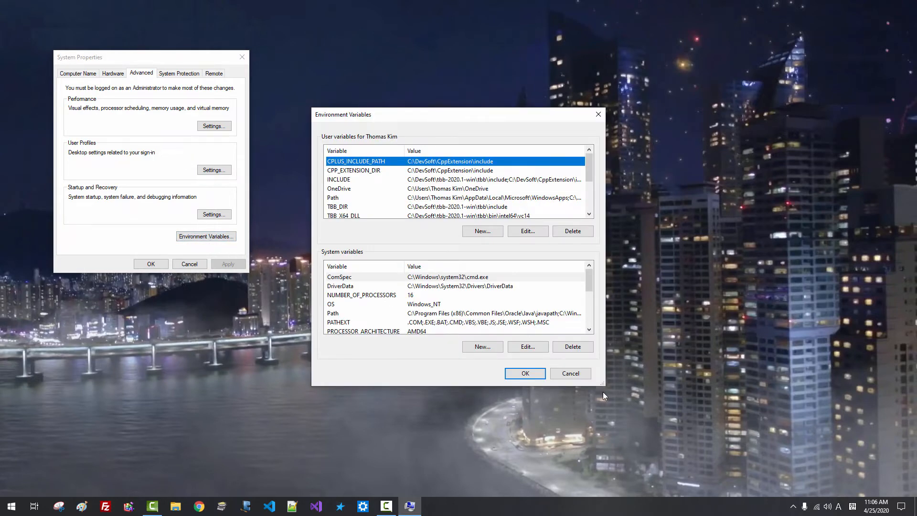
# Review the system Path entries without changes, then confirm the Environment Variables with OK
pyautogui.moveTo(602, 384); pyautogui.dragTo(683, 476)
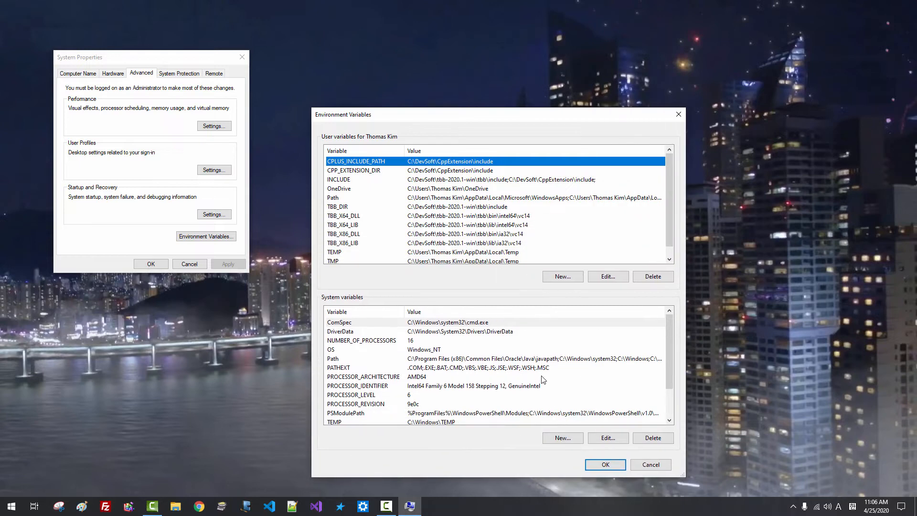
pyautogui.click(545, 359)
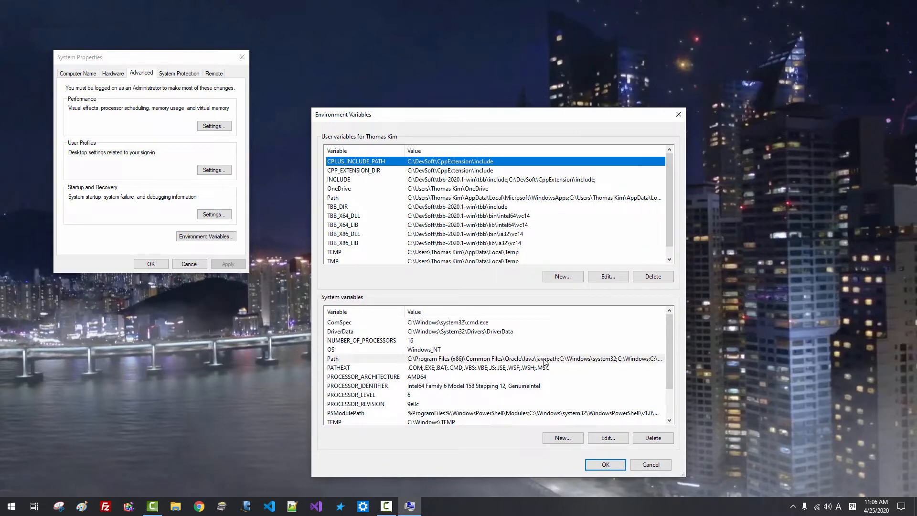
pyautogui.click(607, 439)
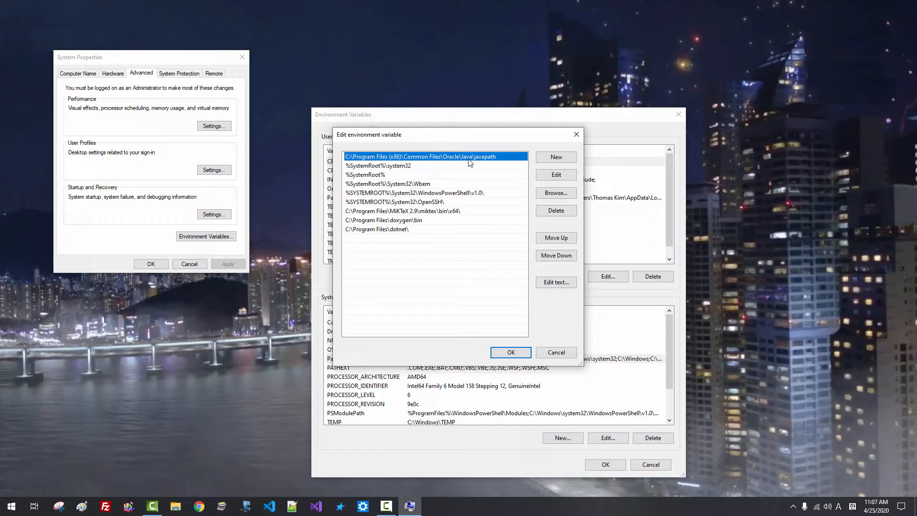
pyautogui.click(511, 352)
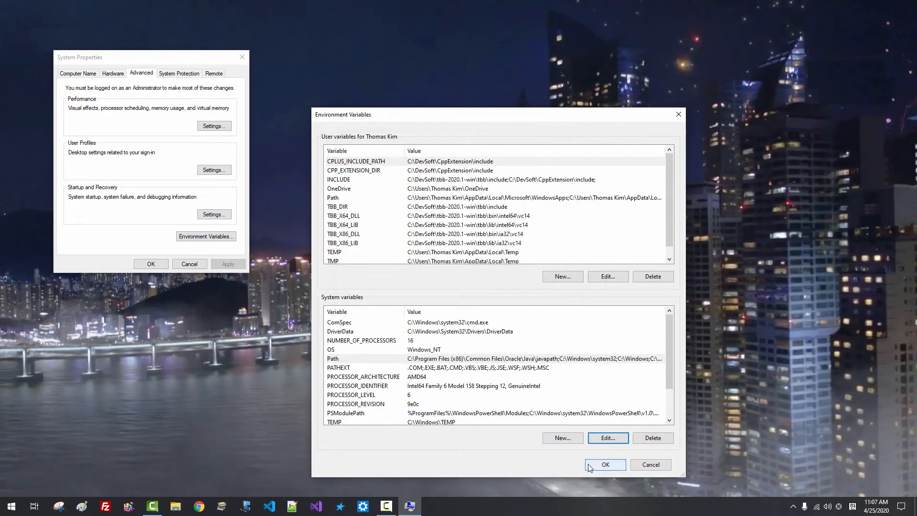
pyautogui.click(590, 466)
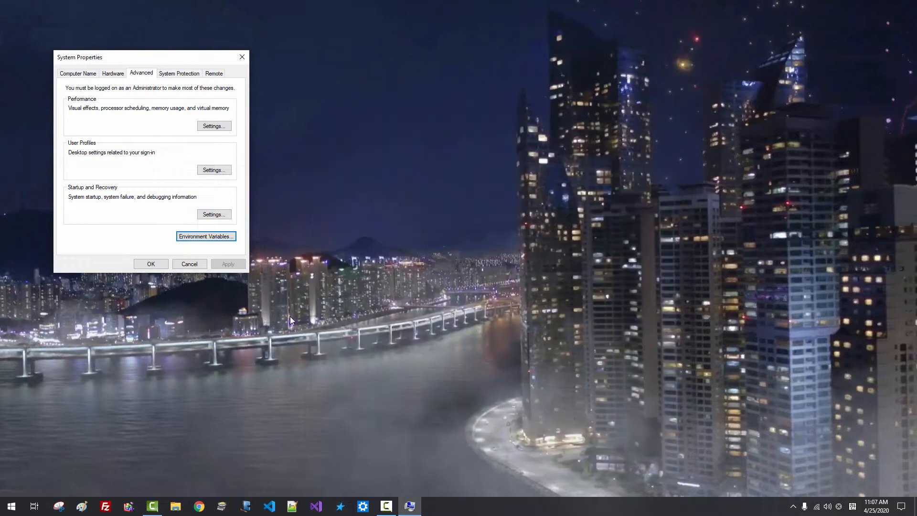
# Close System Properties and create a folder named Android inside C:\DevSoft
pyautogui.click(149, 264)
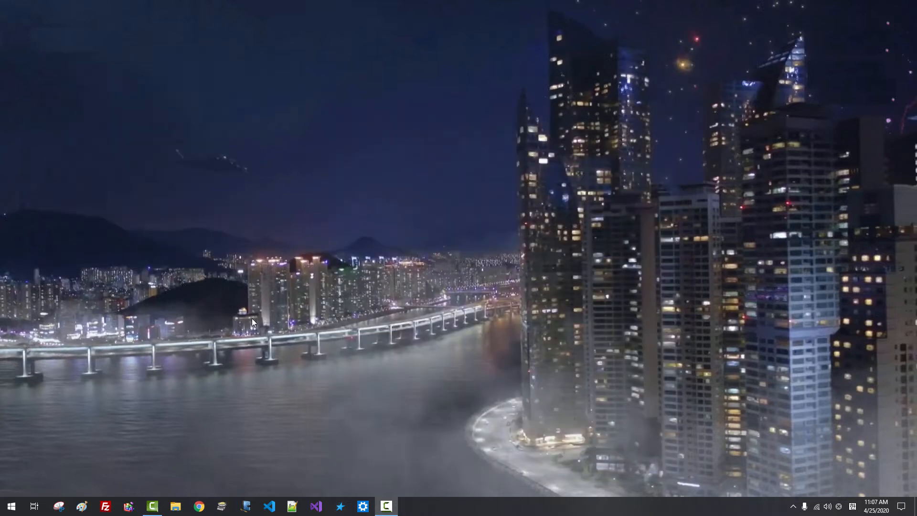
pyautogui.click(178, 509)
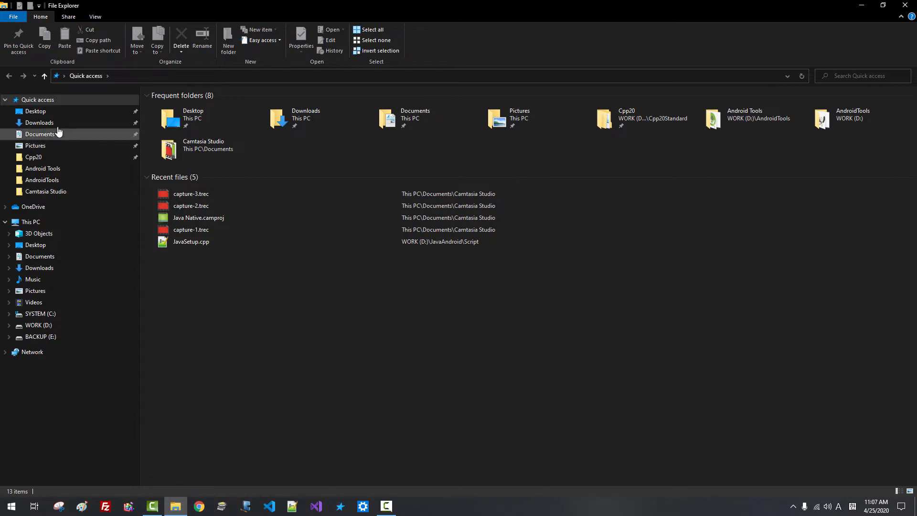
pyautogui.click(39, 123)
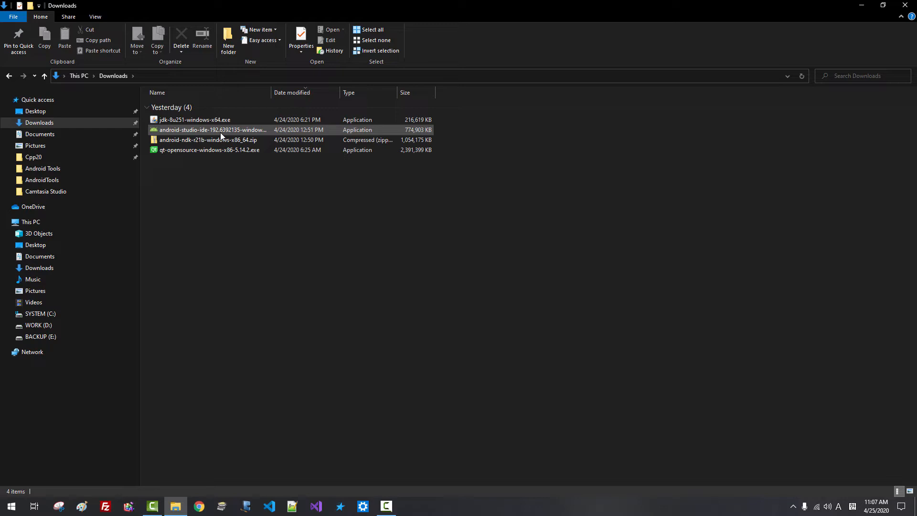
pyautogui.click(65, 312)
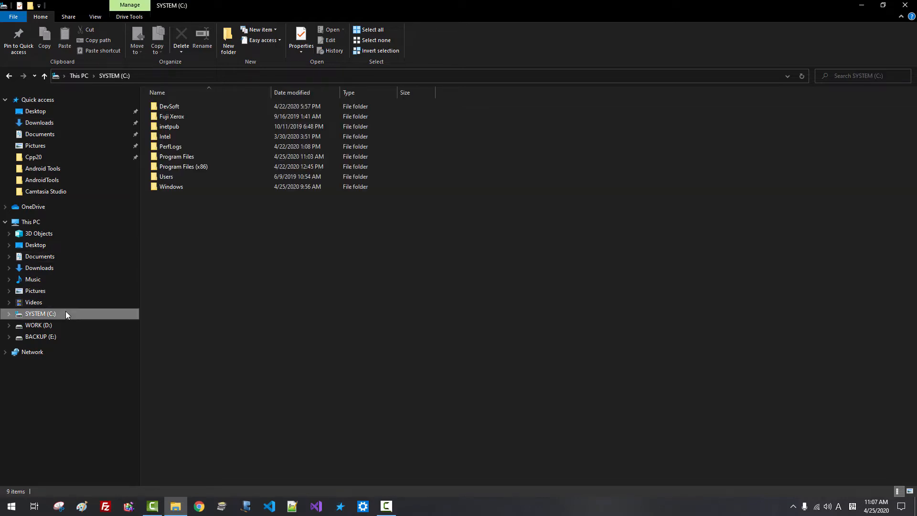
pyautogui.click(180, 109)
pyautogui.doubleClick(179, 108)
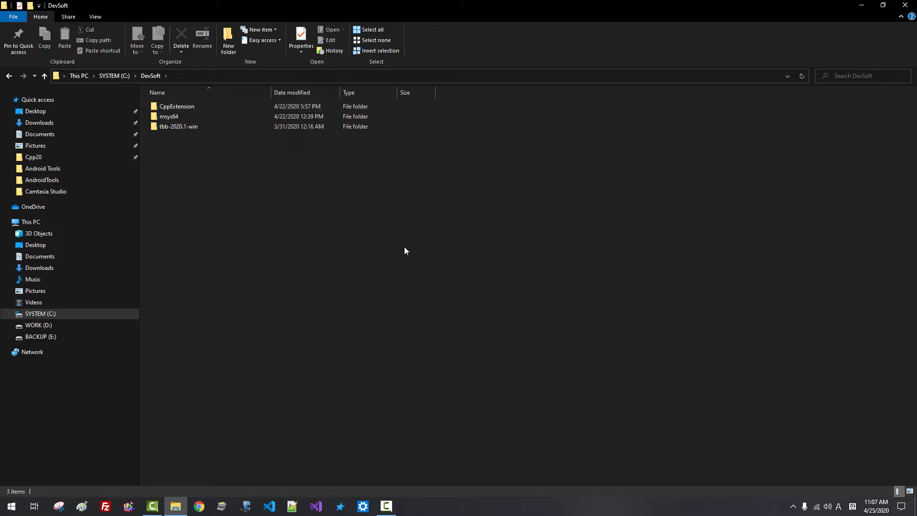
pyautogui.click(230, 47)
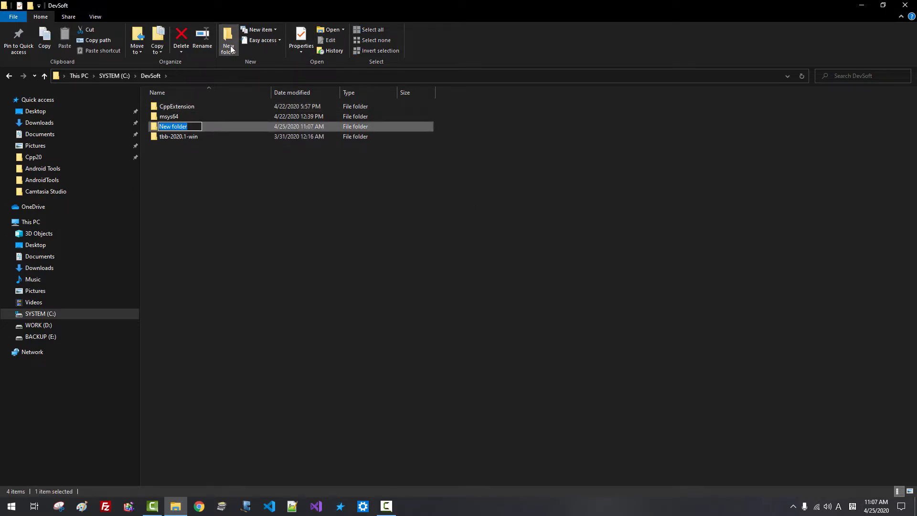
pyautogui.write('Android')
pyautogui.press('Return')
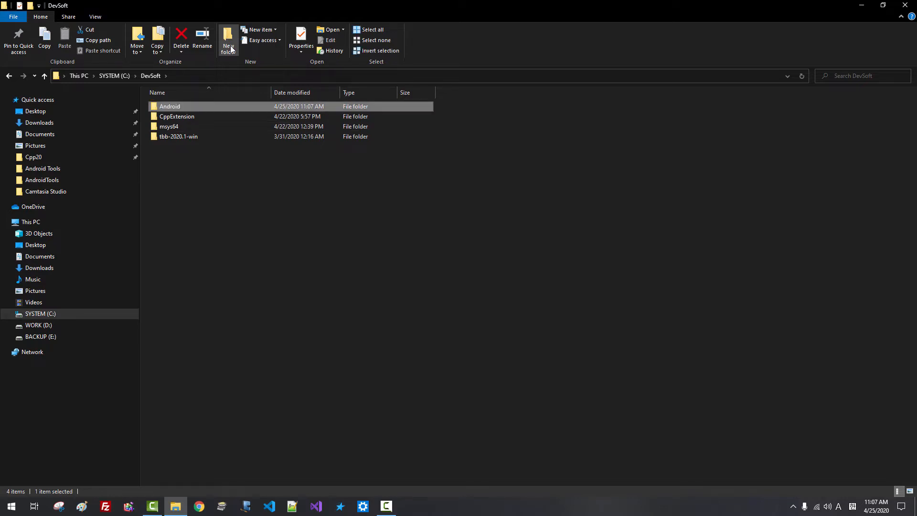
# Inside C:\DevSoft\Android, create the subfolders sdk and AndroidStudio
pyautogui.doubleClick(213, 108)
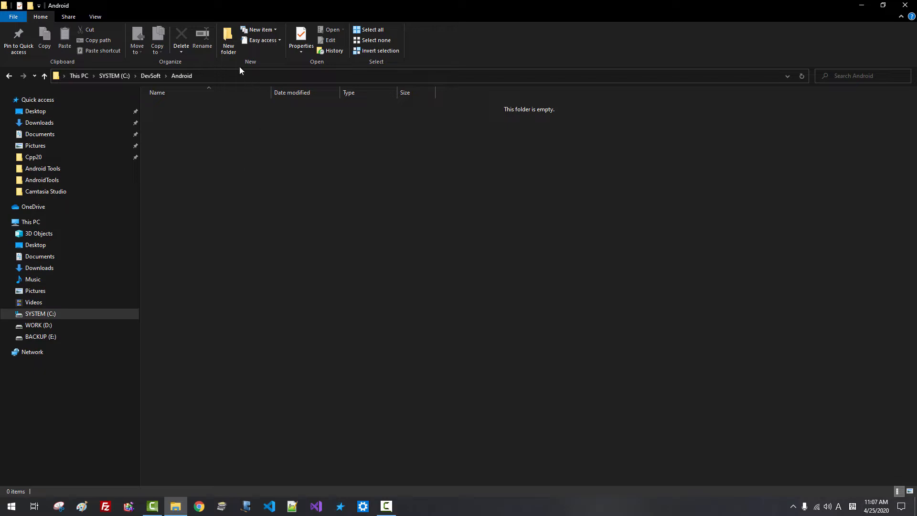
pyautogui.click(233, 51)
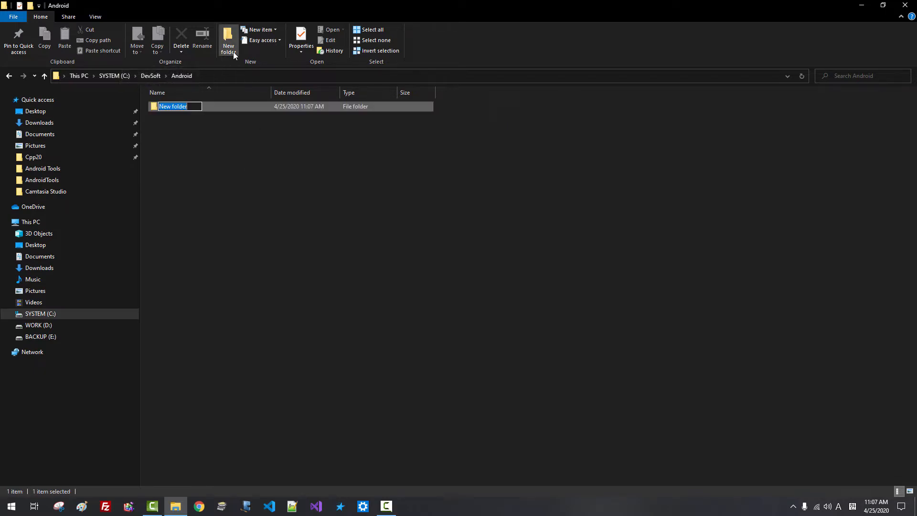
pyautogui.write('sdk')
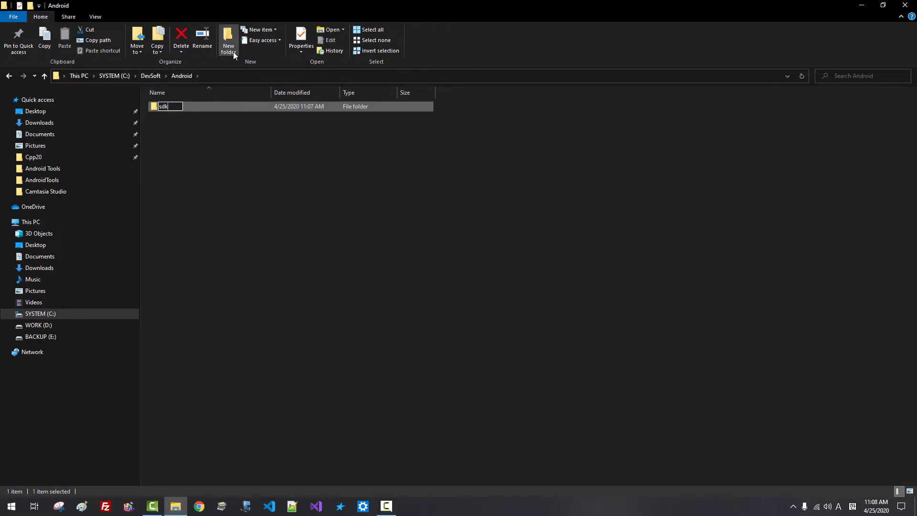
pyautogui.press('Return')
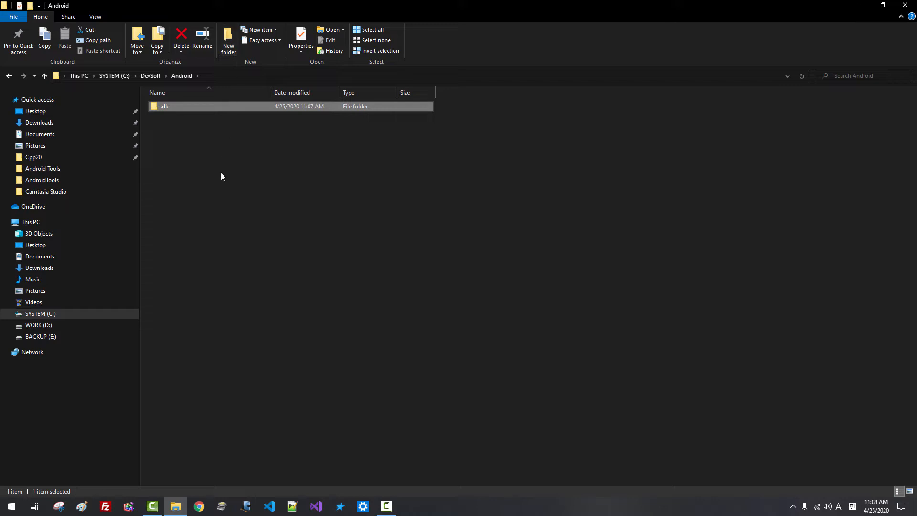
pyautogui.click(220, 173)
pyautogui.click(231, 46)
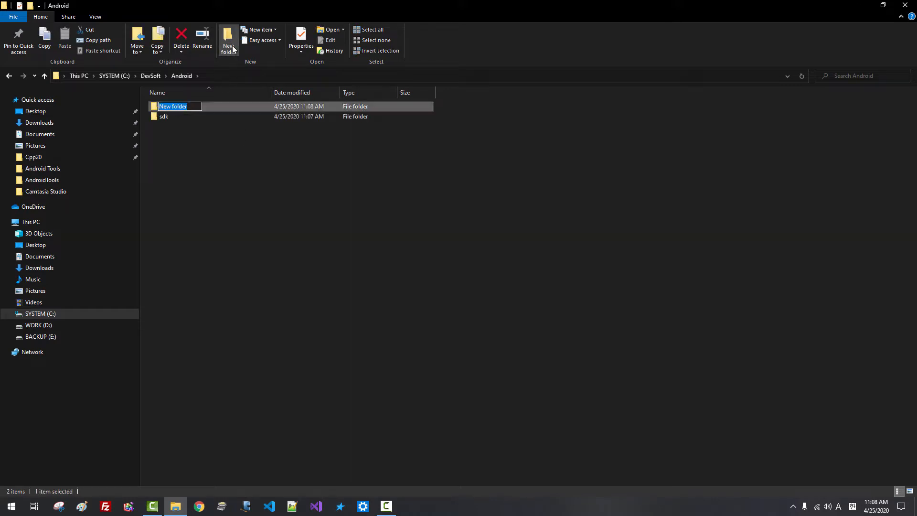
pyautogui.write('AndroidStudio')
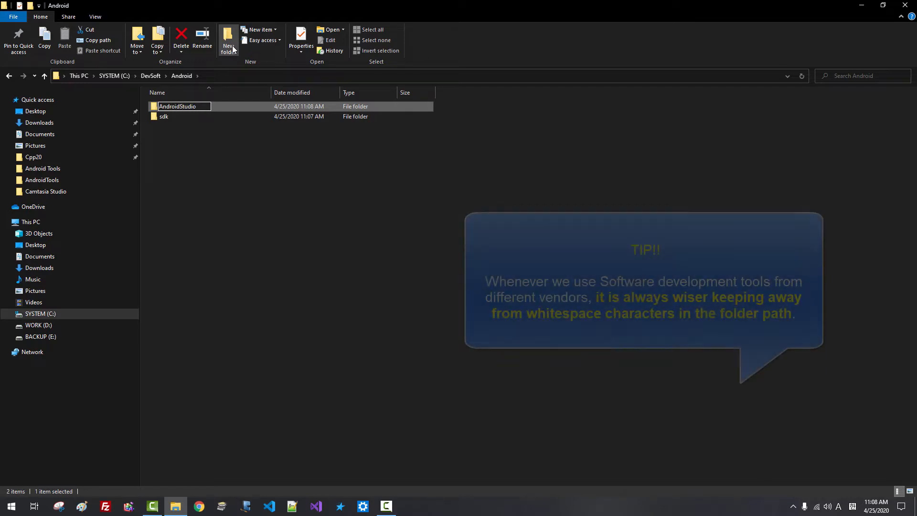
pyautogui.press('Return')
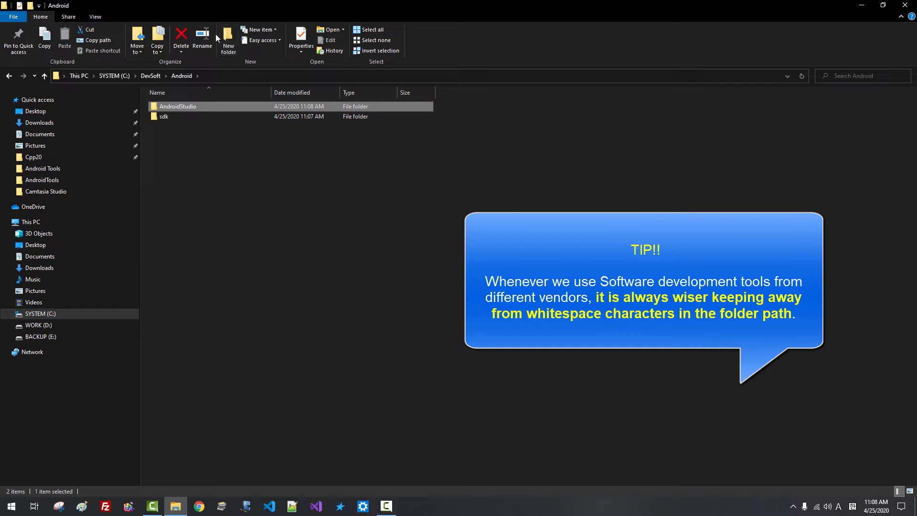
# Open the AndroidStudio and sdk folders and view their full paths in the address bar
pyautogui.doubleClick(193, 110)
pyautogui.click(238, 78)
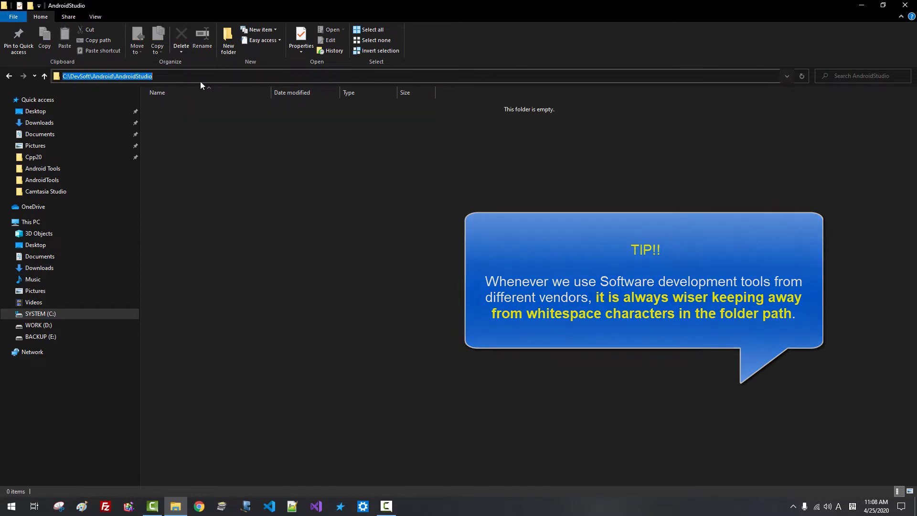
pyautogui.click(43, 76)
pyautogui.click(161, 116)
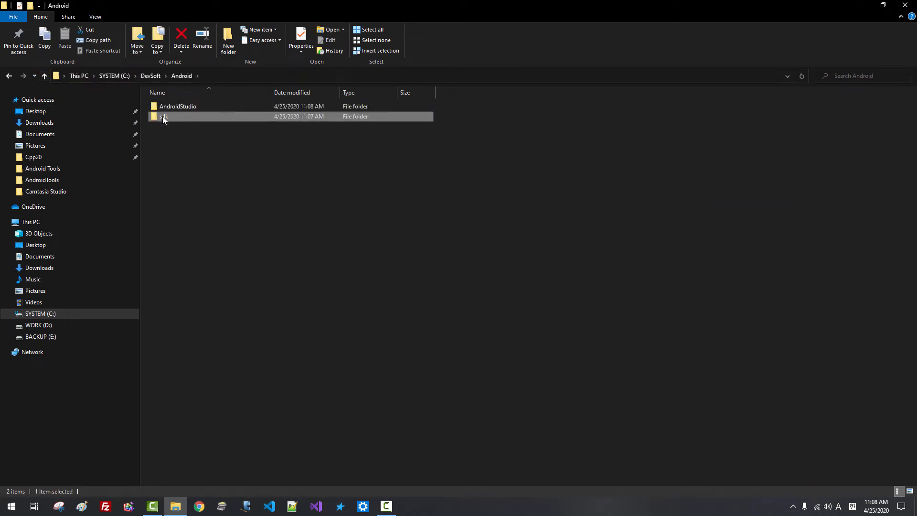
pyautogui.doubleClick(163, 118)
pyautogui.click(232, 78)
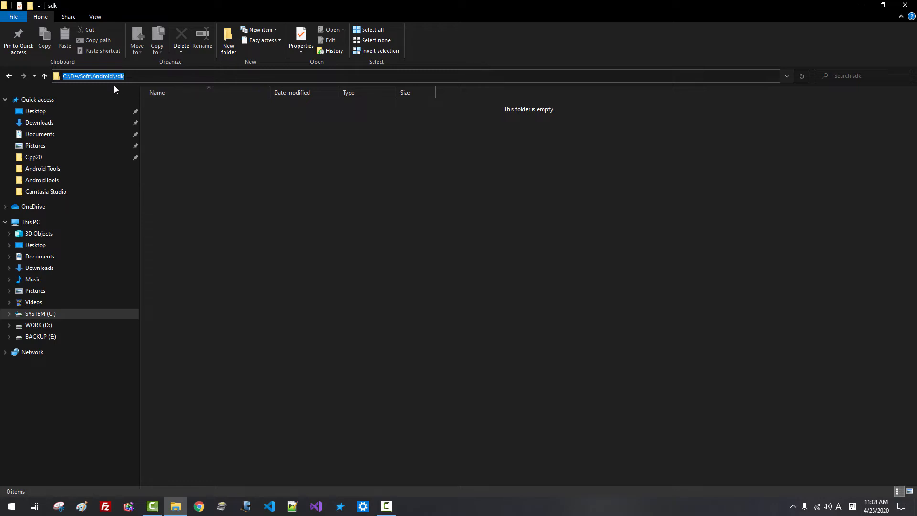
# Return to Downloads and launch the android-studio-ide installer
pyautogui.click(210, 140)
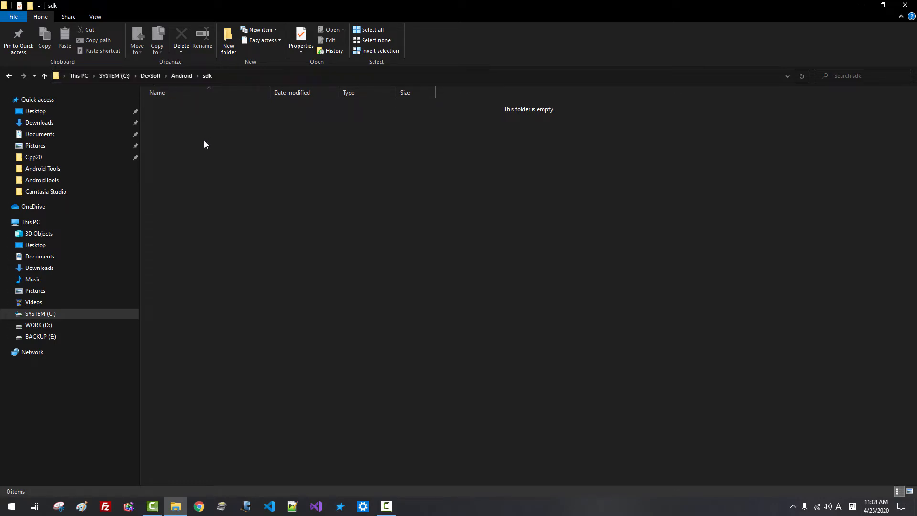
pyautogui.click(52, 124)
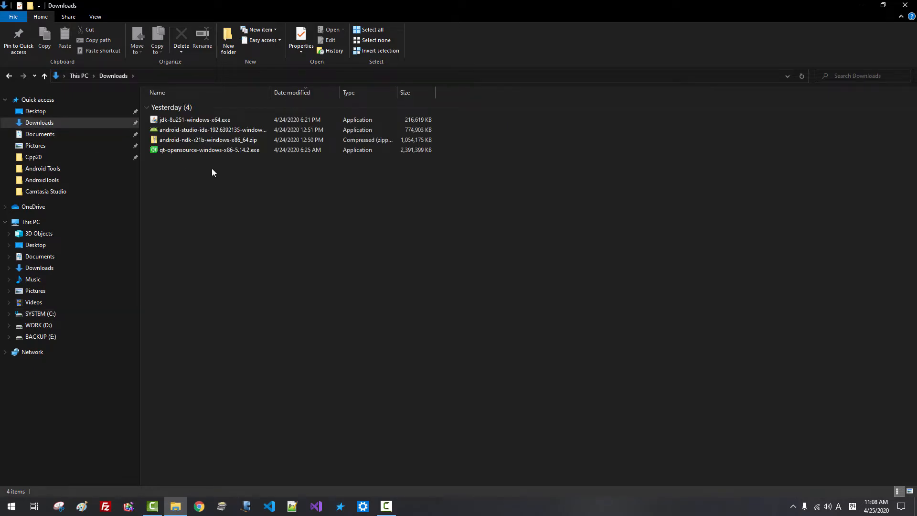
pyautogui.doubleClick(212, 134)
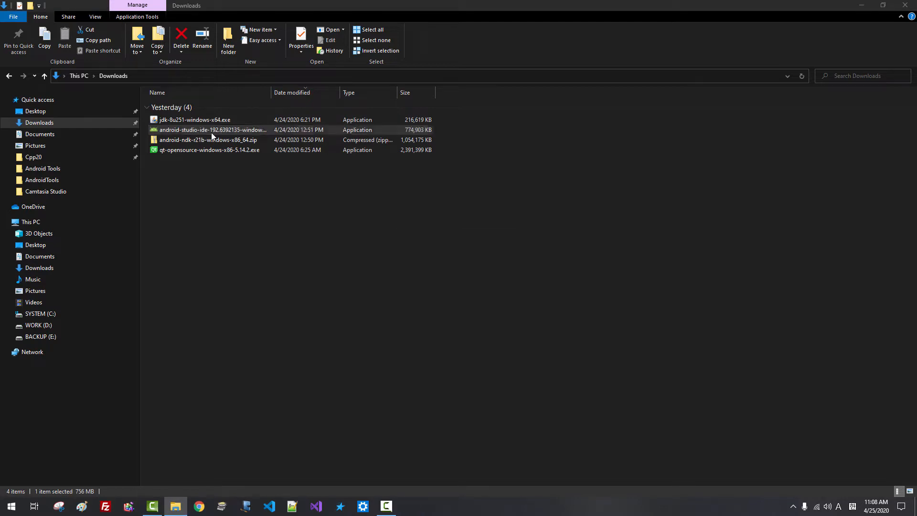
# Keep Android Studio and Android Virtual Device selected and browse for a custom install folder
pyautogui.click(522, 330)
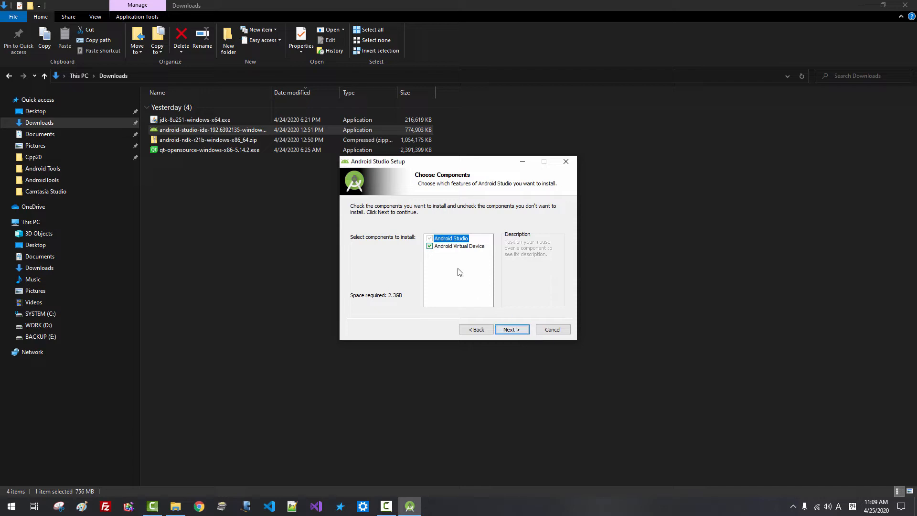
pyautogui.moveTo(467, 249)
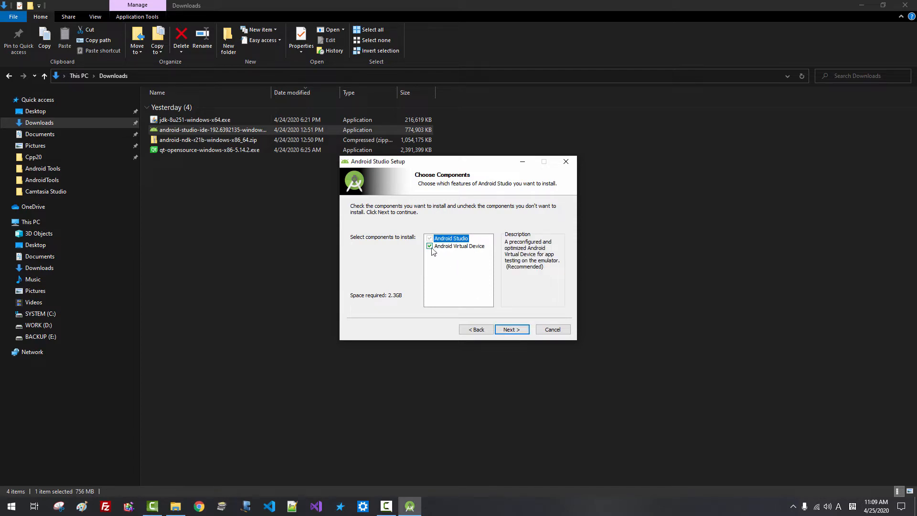
pyautogui.click(519, 333)
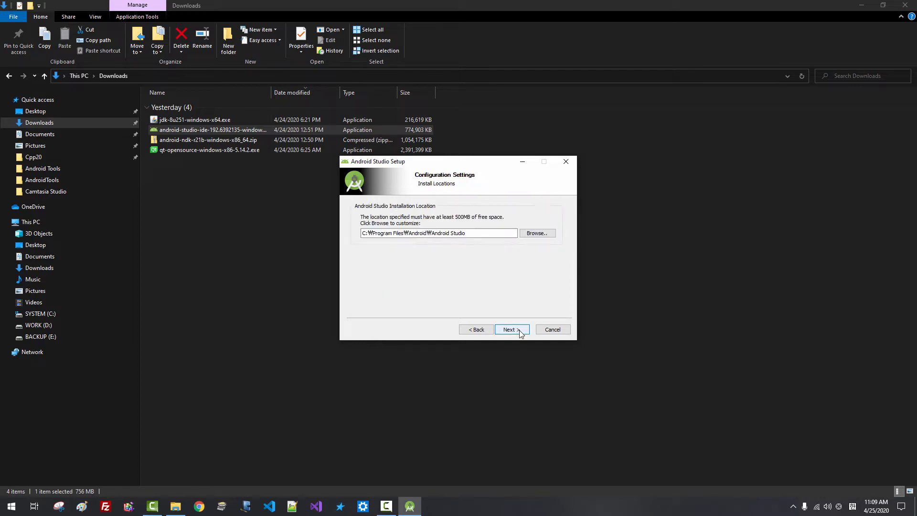
pyautogui.click(537, 234)
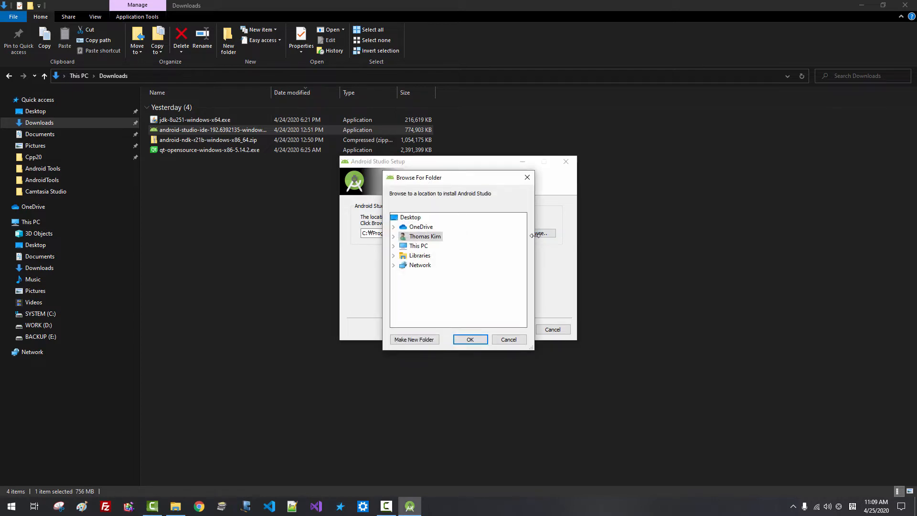
# Choose C:\DevSoft\Android\AndroidStudio as the install location and continue to the Start Menu folder
pyautogui.click(394, 246)
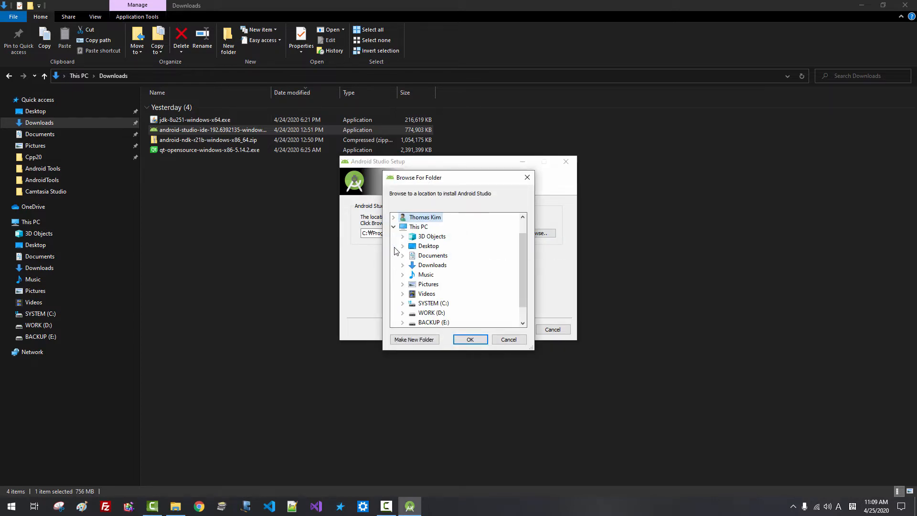
pyautogui.click(403, 303)
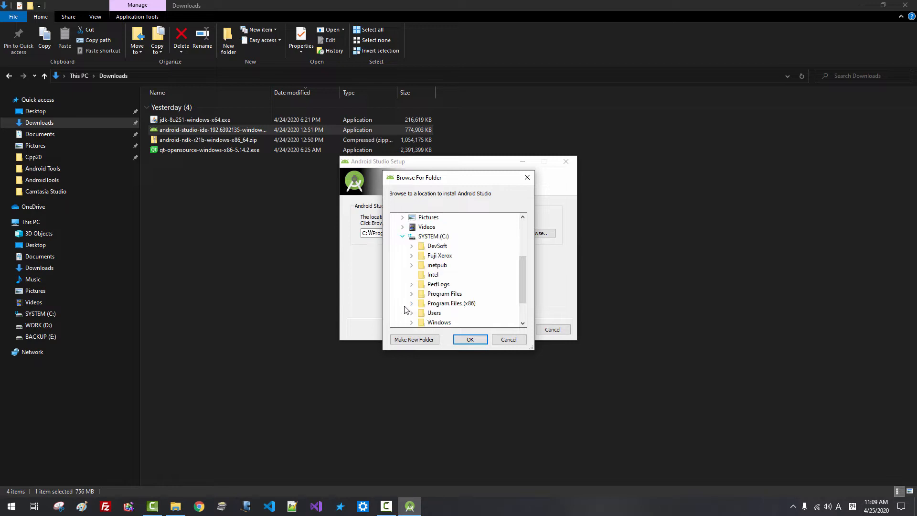
pyautogui.click(411, 246)
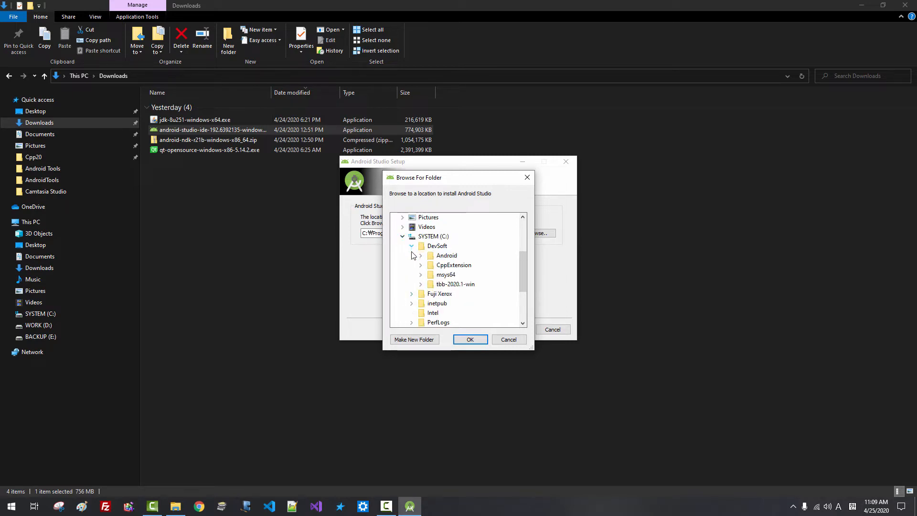
pyautogui.click(421, 255)
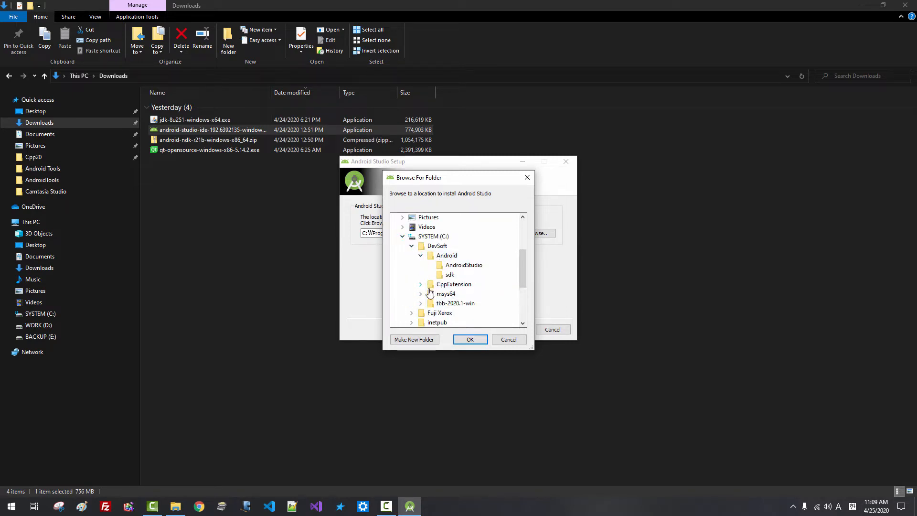
pyautogui.click(472, 269)
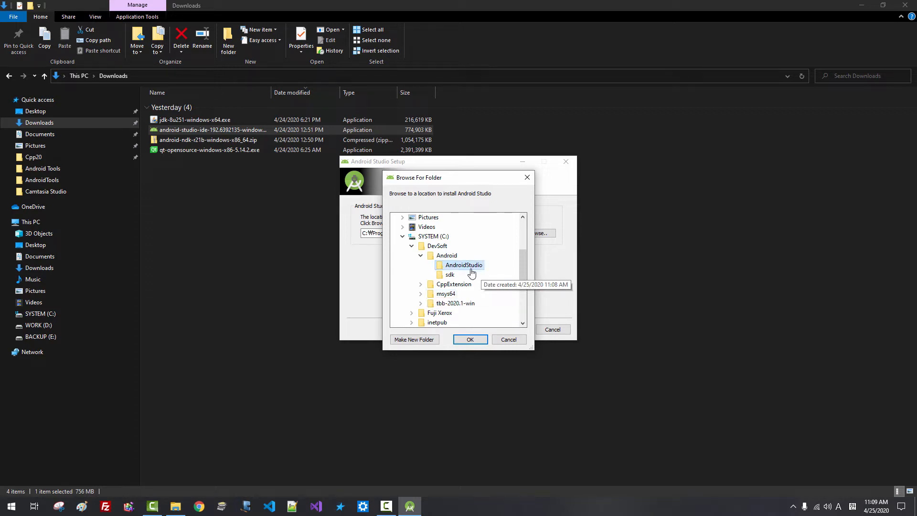
pyautogui.click(474, 341)
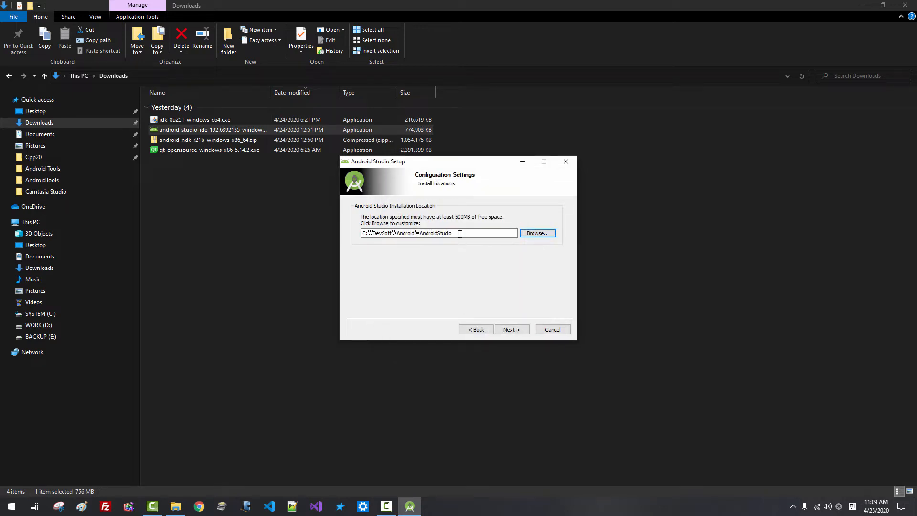
pyautogui.moveTo(460, 234); pyautogui.dragTo(400, 251)
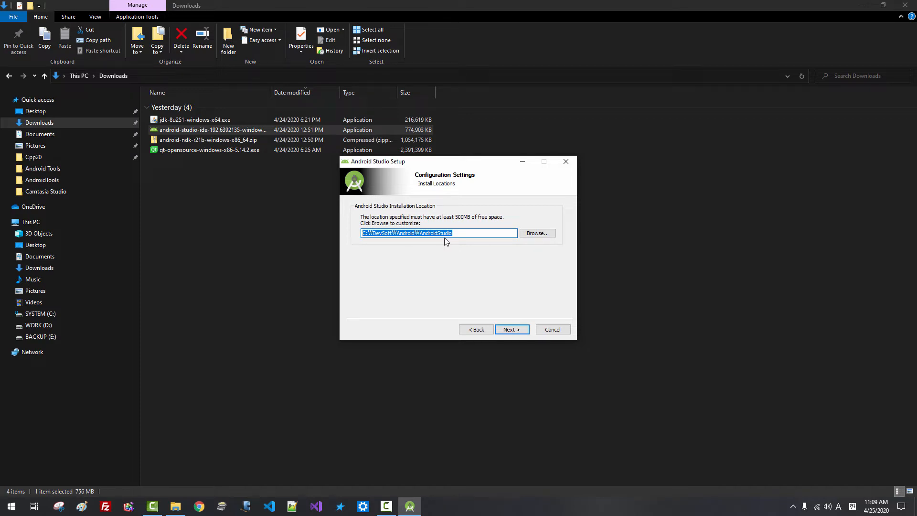
pyautogui.click(459, 234)
pyautogui.click(512, 333)
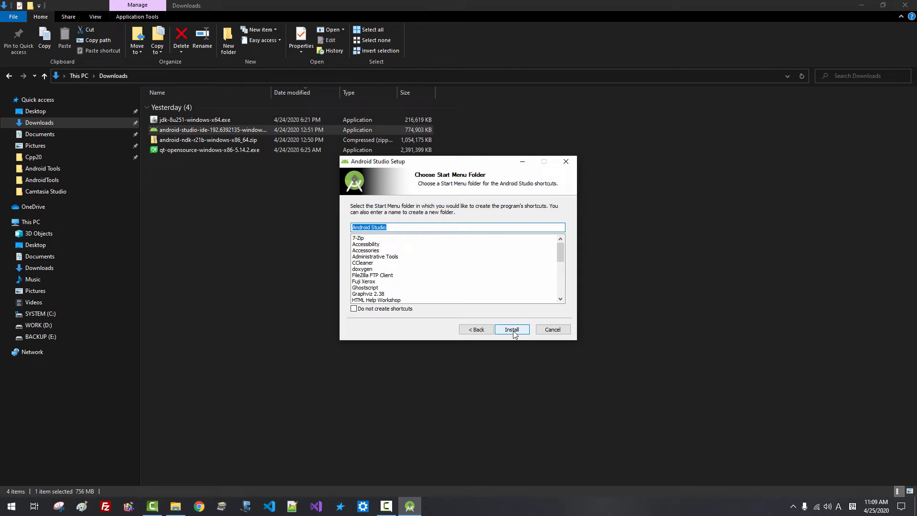
# Install Android Studio under the default Start Menu folder, finish setup, and launch it
pyautogui.click(512, 330)
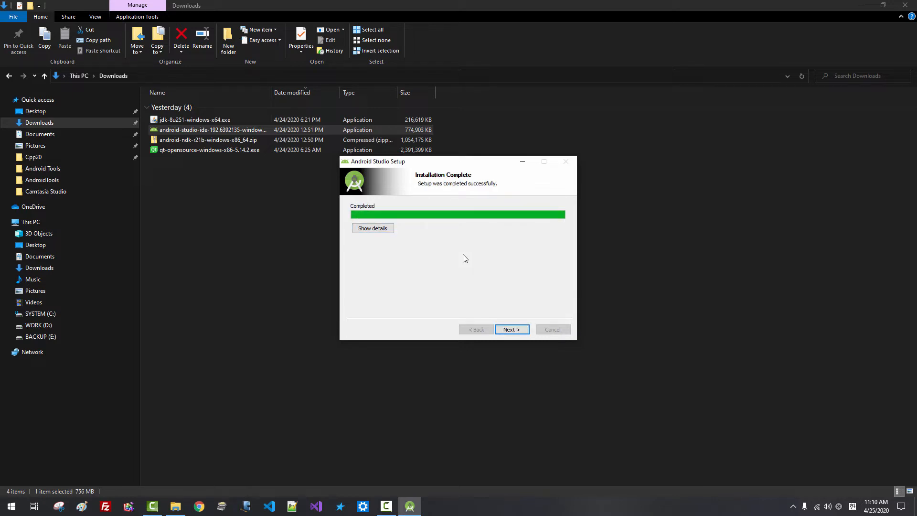
pyautogui.click(512, 330)
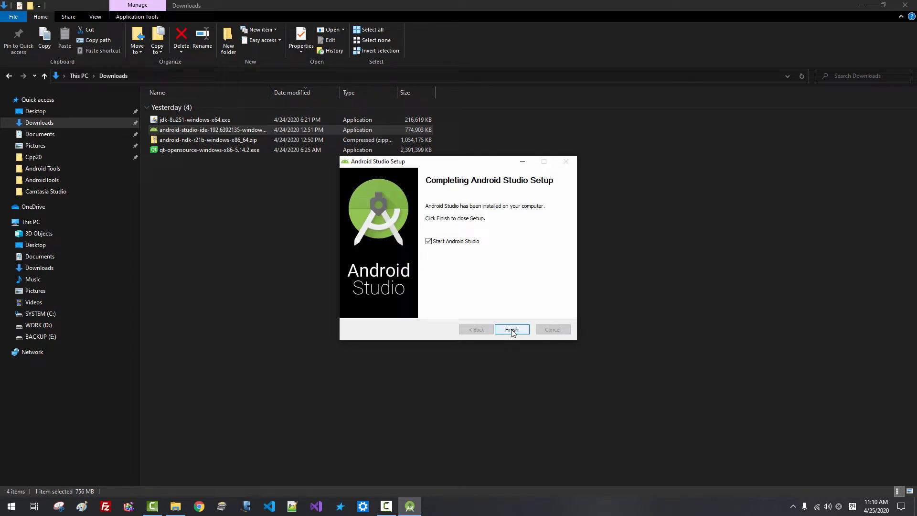
pyautogui.click(511, 329)
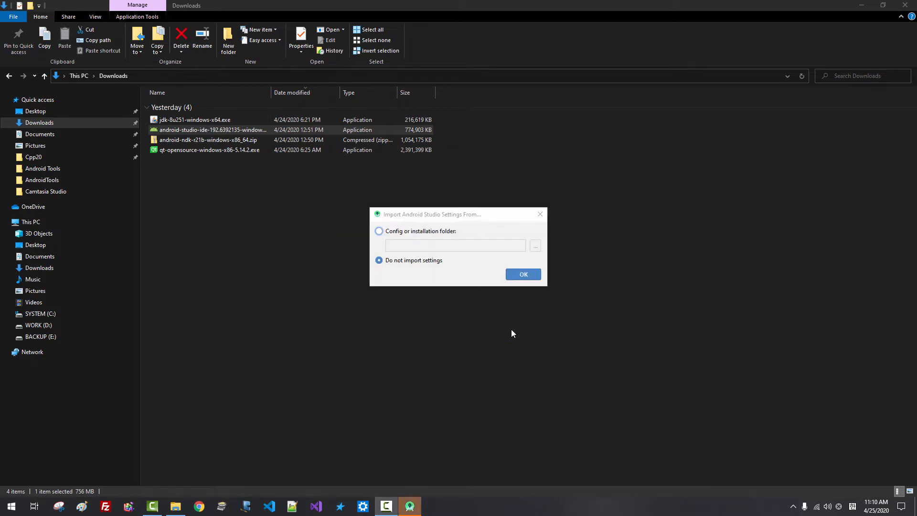
# Start without importing previous settings and decline the data sharing request
pyautogui.click(405, 266)
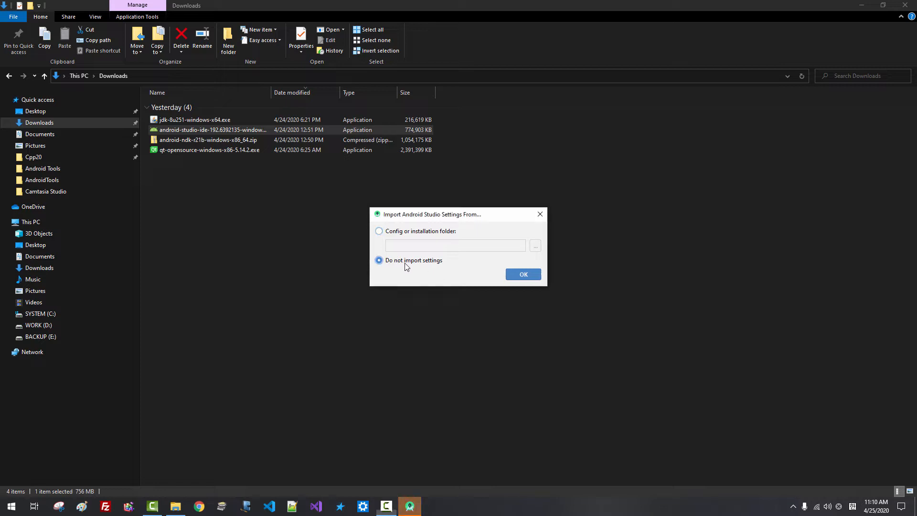
pyautogui.click(522, 278)
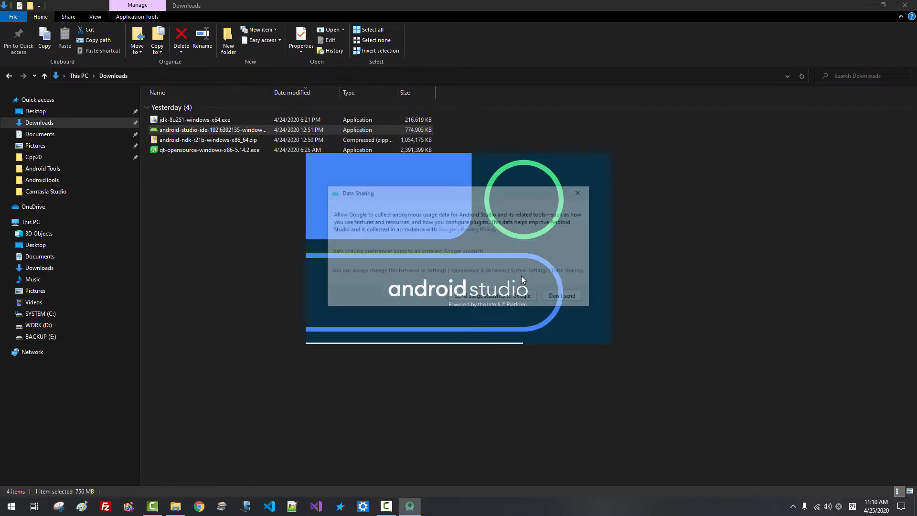
pyautogui.click(563, 298)
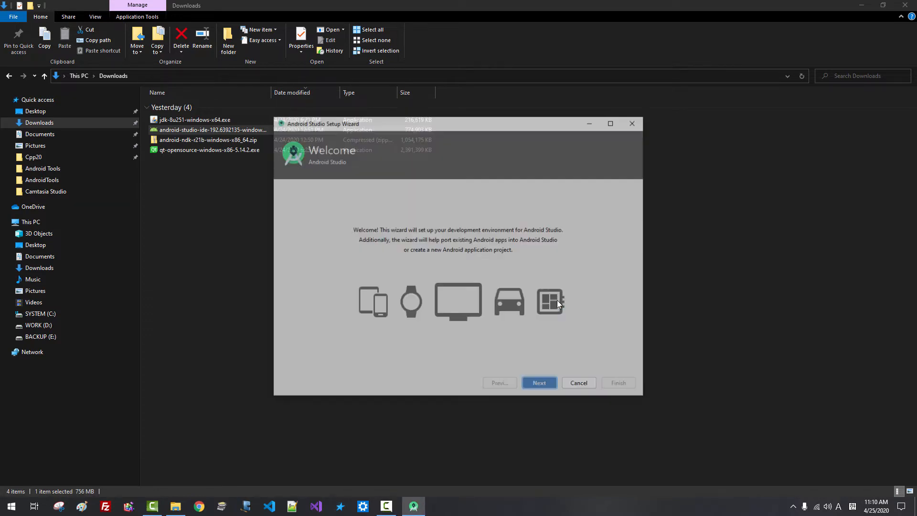
# Choose the Standard install type and the Darcula theme in the Setup Wizard
pyautogui.click(540, 385)
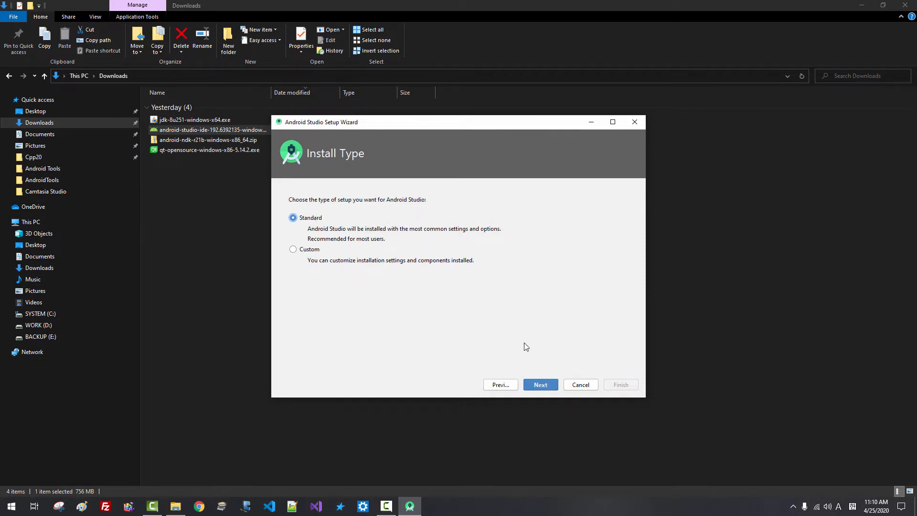
pyautogui.click(540, 384)
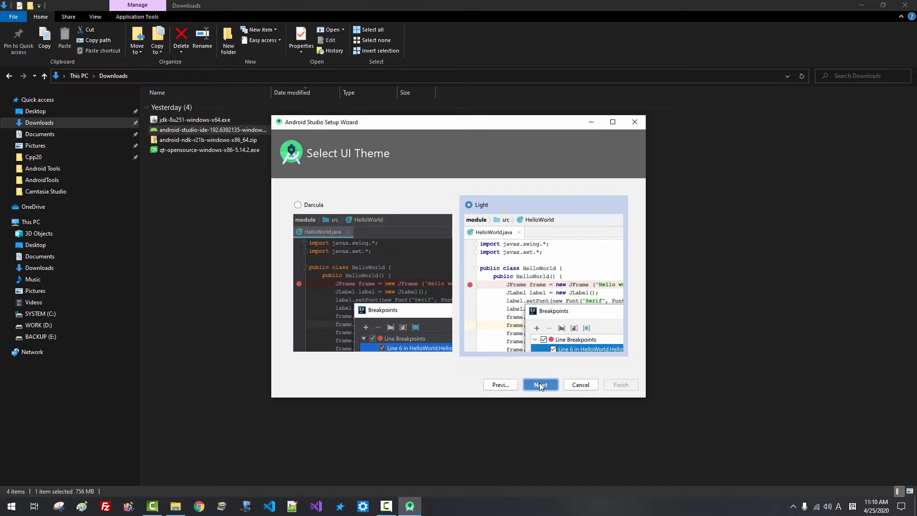
pyautogui.click(313, 205)
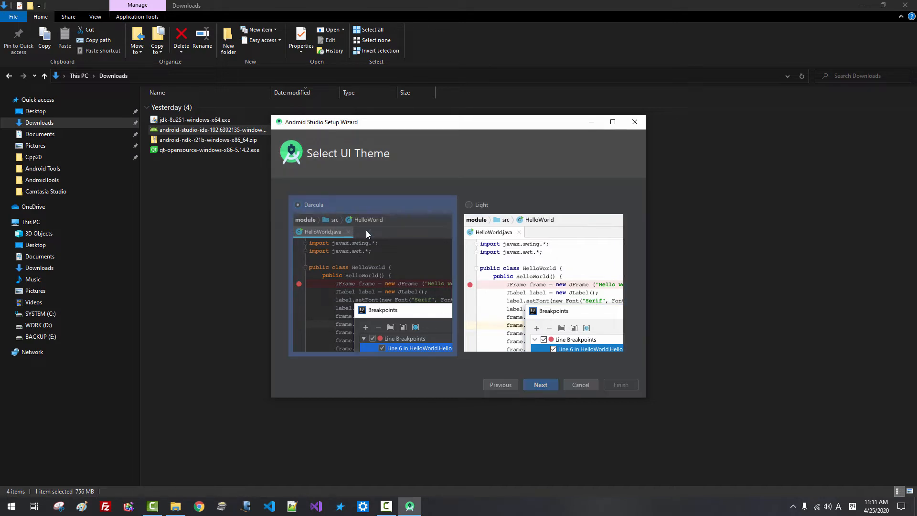
pyautogui.click(543, 384)
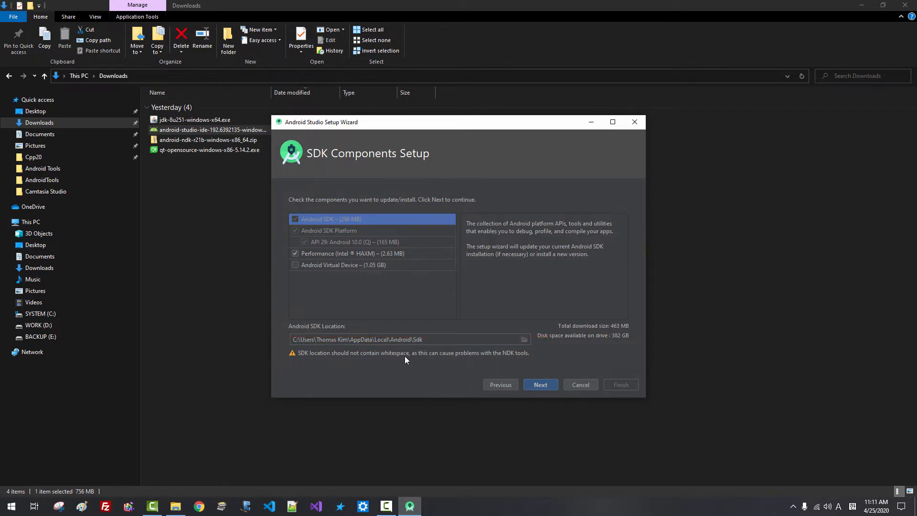
# Browse to DevSoft > Android > sdk and set C:\DevSoft\Android\sdk as the SDK location
pyautogui.click(524, 341)
pyautogui.scroll(3, 534, 264)
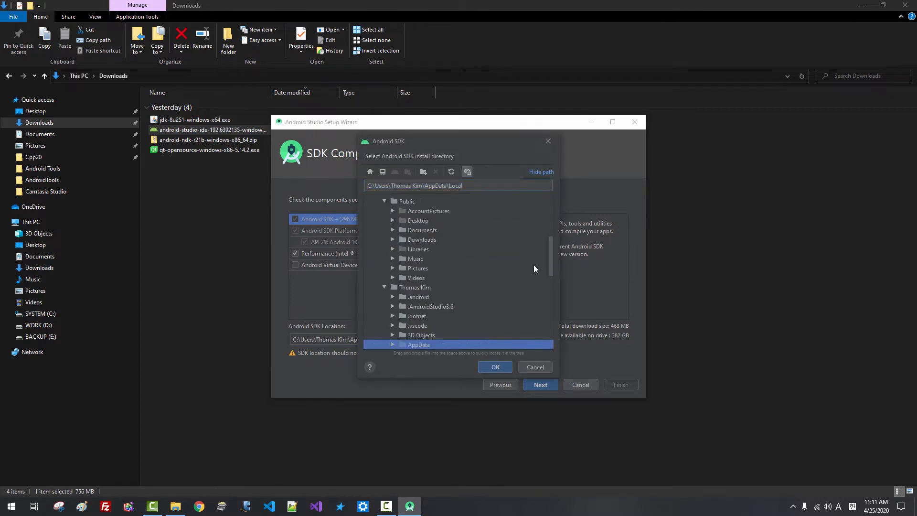
pyautogui.moveTo(552, 256); pyautogui.dragTo(548, 200)
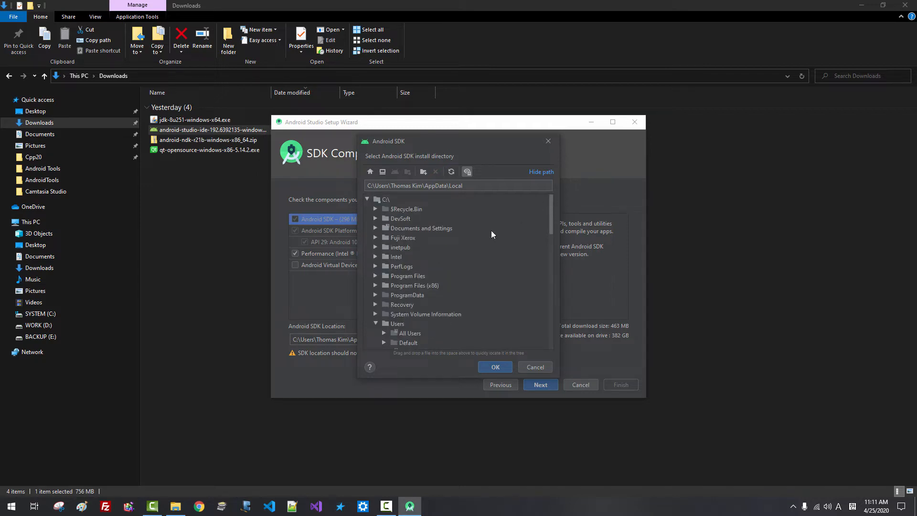
pyautogui.click(376, 219)
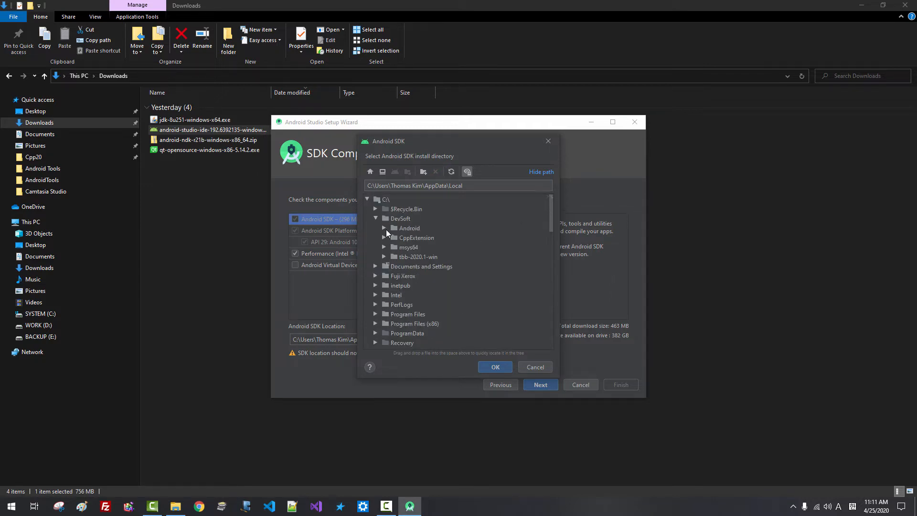
pyautogui.click(384, 228)
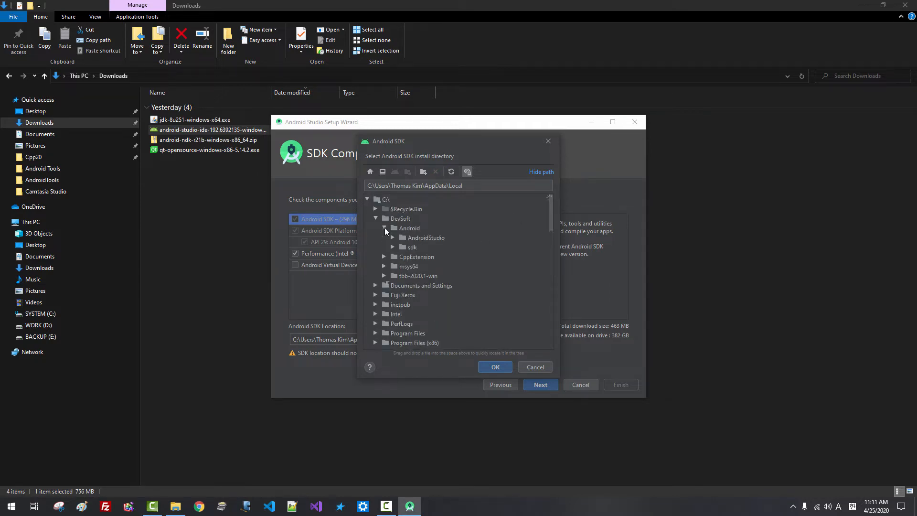
pyautogui.click(411, 247)
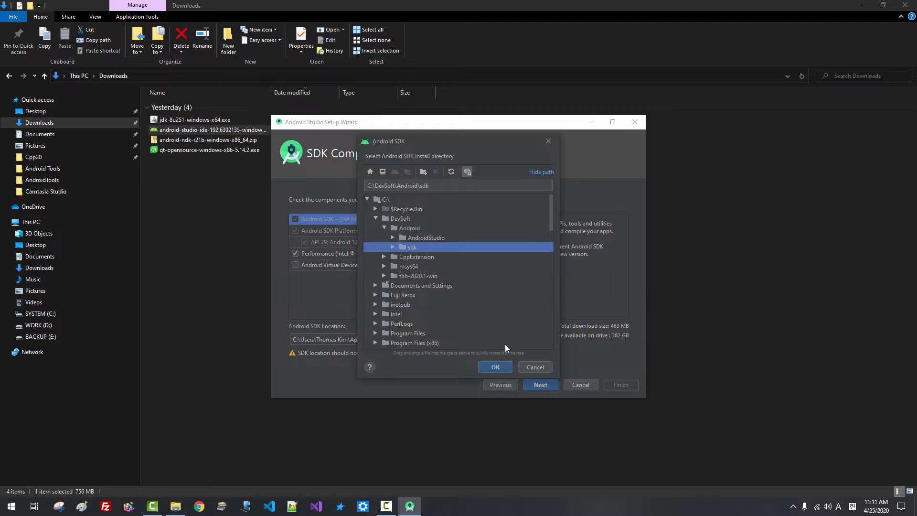
pyautogui.click(496, 367)
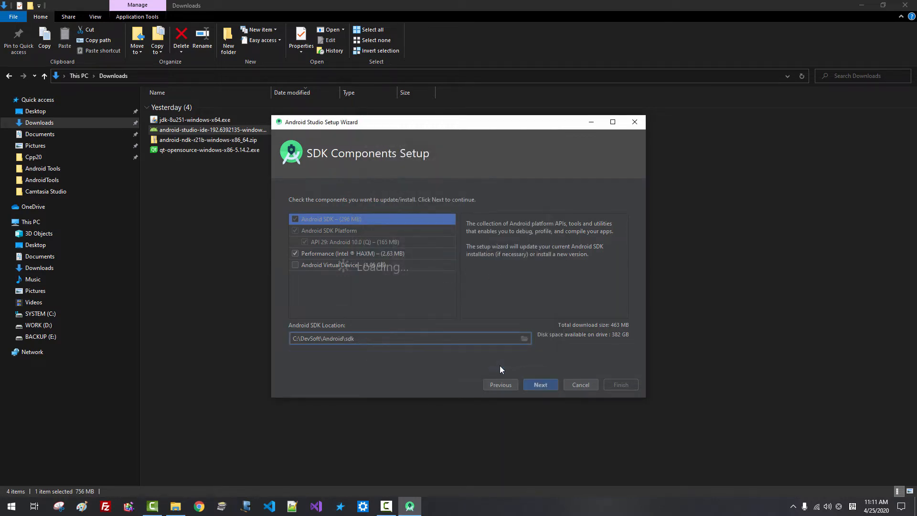
pyautogui.moveTo(360, 339); pyautogui.dragTo(308, 345)
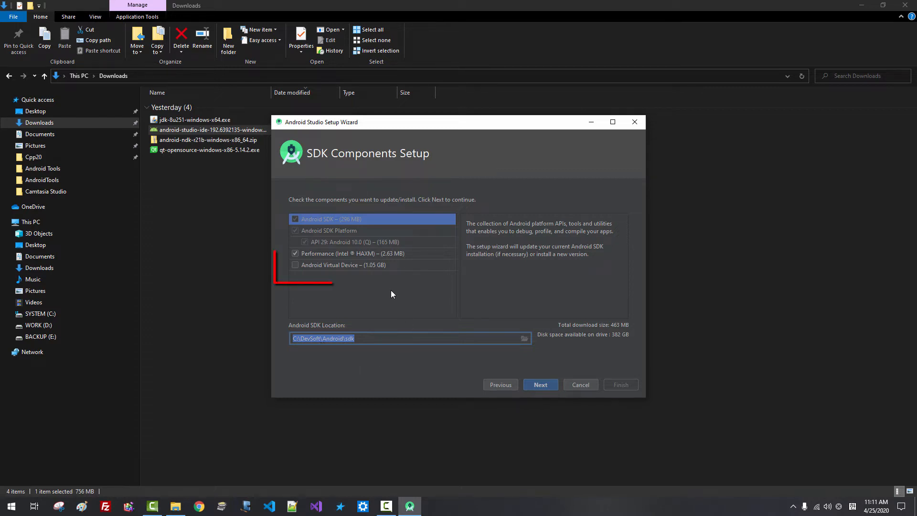
# Add Android Virtual Device, download the SDK components, and close the finished wizard
pyautogui.click(295, 266)
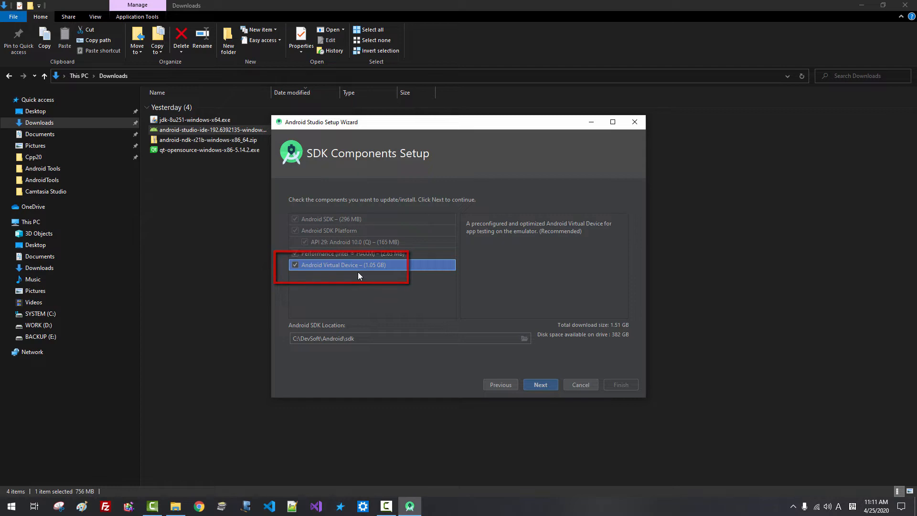
pyautogui.click(541, 385)
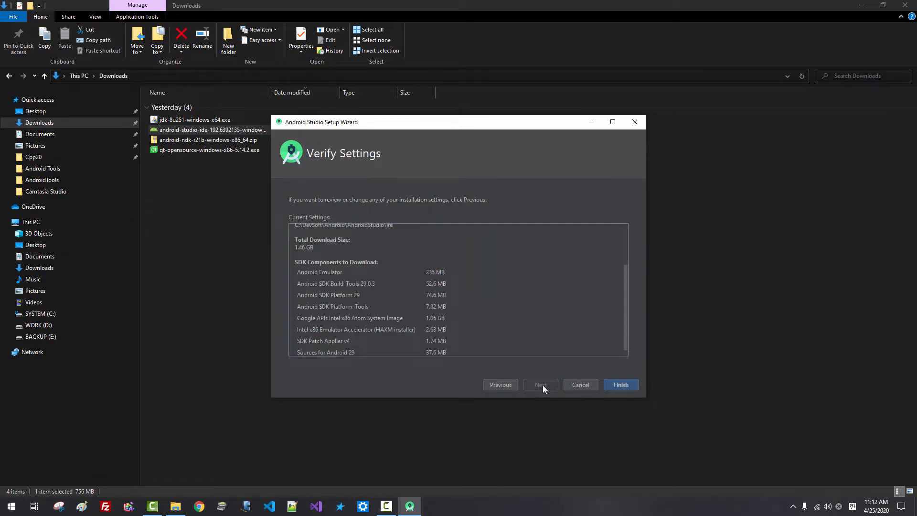
pyautogui.click(625, 386)
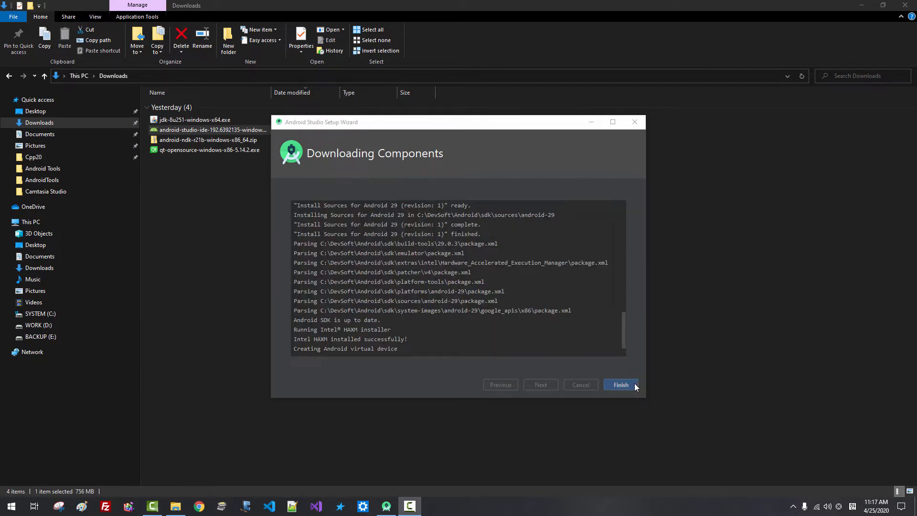
pyautogui.click(629, 385)
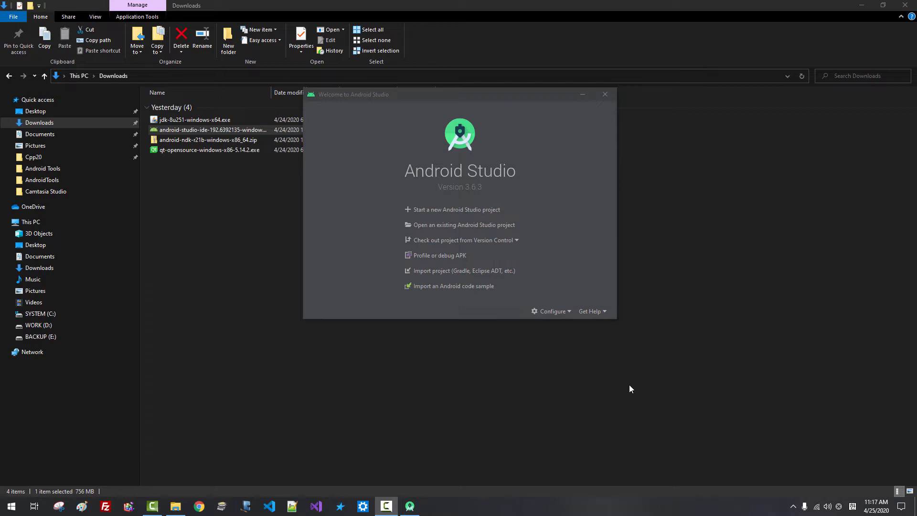
# Open SDK Manager from the Welcome screen's Configure menu
pyautogui.click(562, 316)
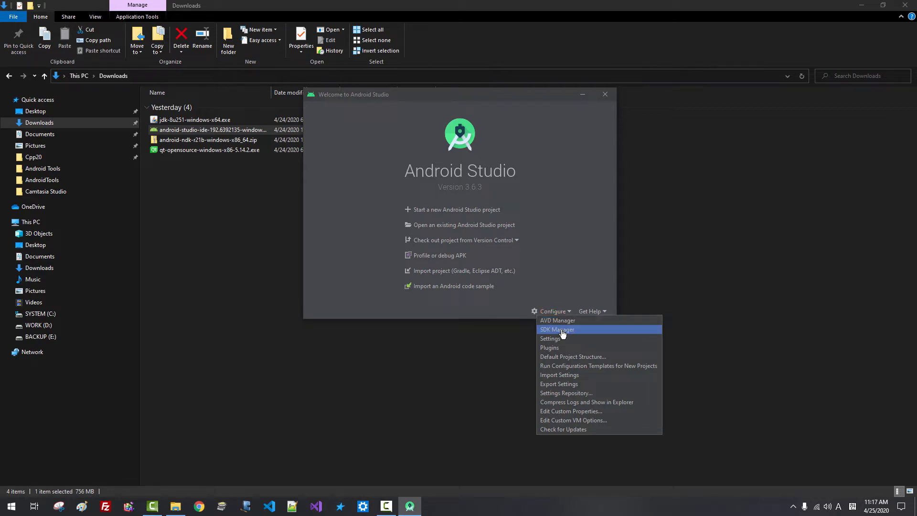
pyautogui.click(562, 334)
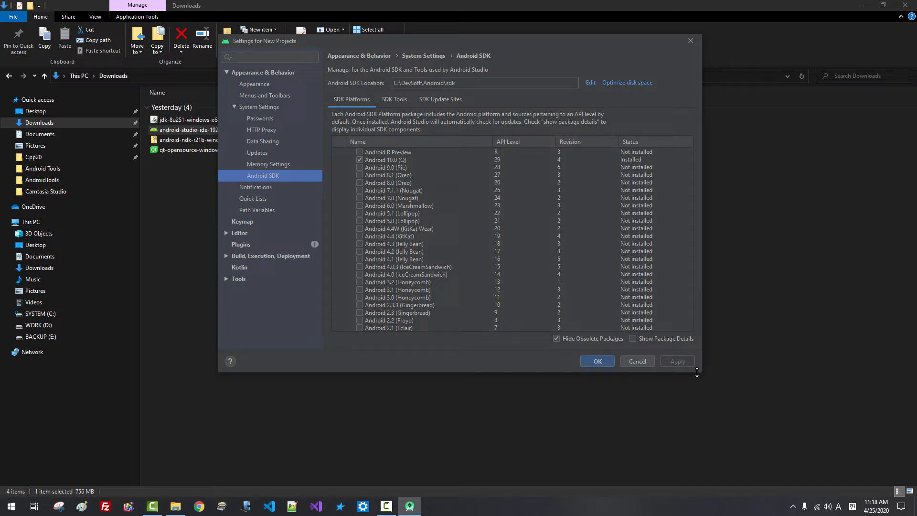
# Enlarge the settings window and mark Android 9.0 (Pie) through 5.0 (Lollipop) for download
pyautogui.moveTo(697, 372); pyautogui.dragTo(702, 445)
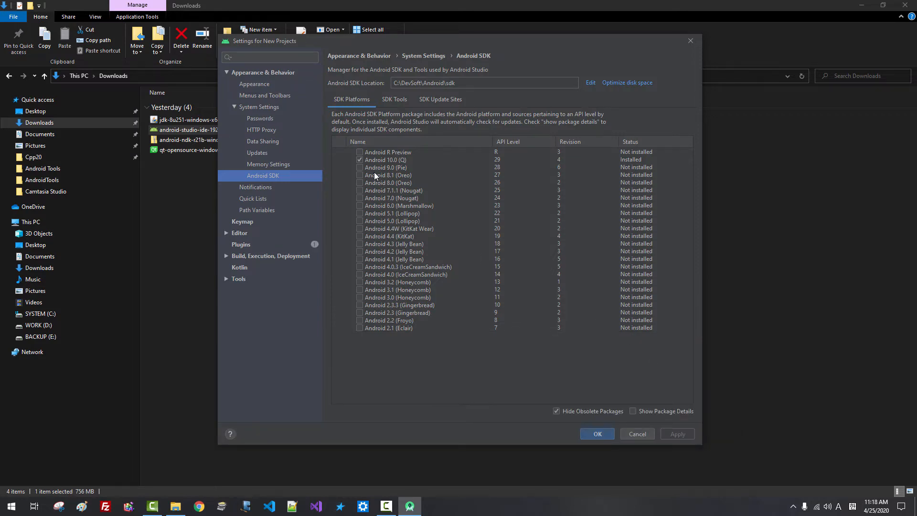
pyautogui.click(361, 167)
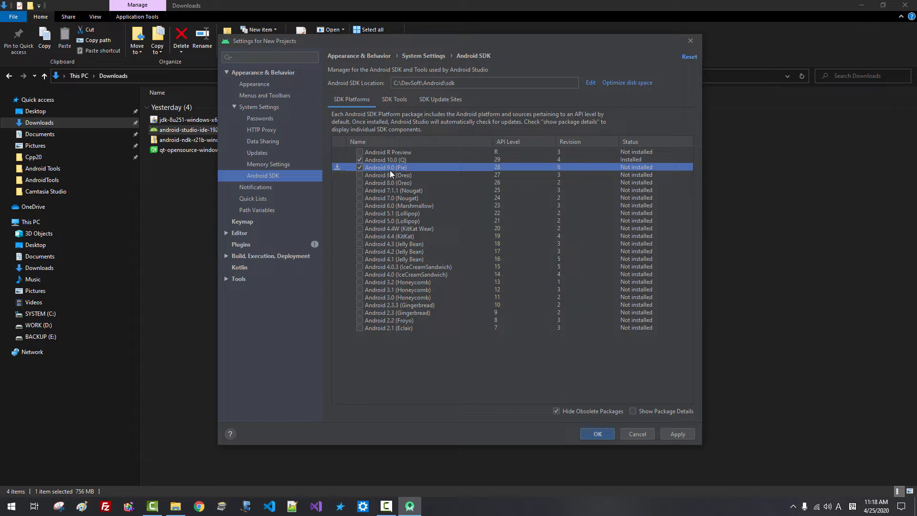
pyautogui.click(361, 176)
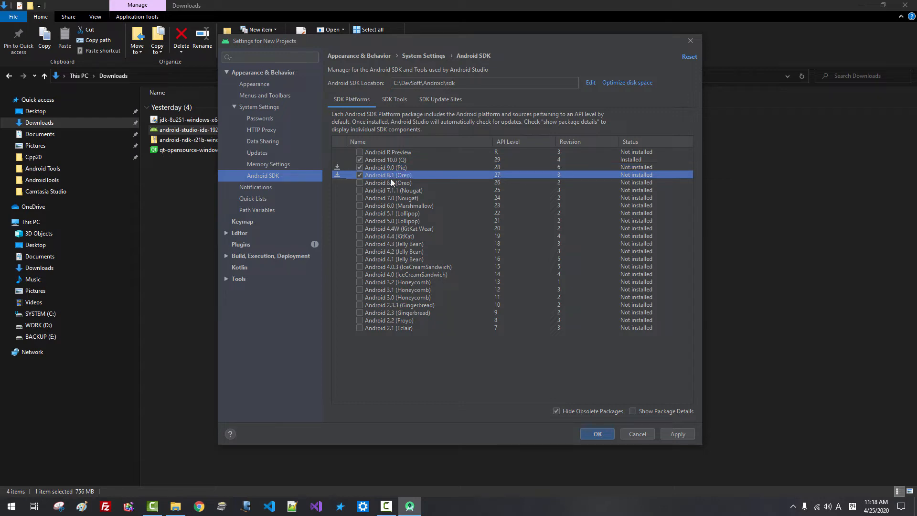
pyautogui.click(360, 184)
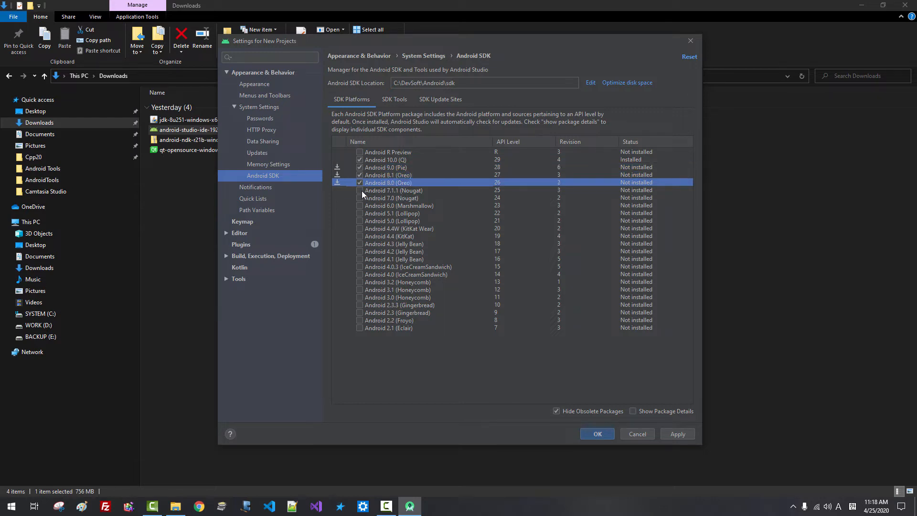
pyautogui.click(361, 191)
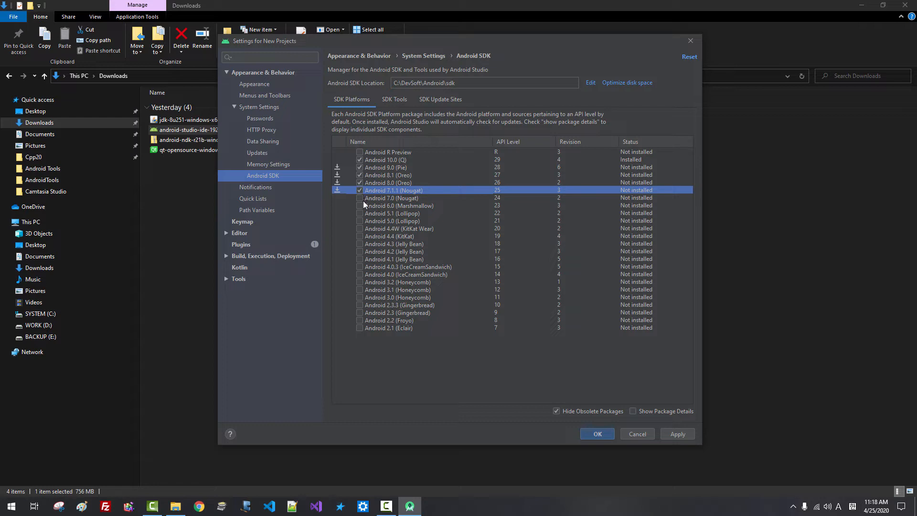
pyautogui.click(362, 198)
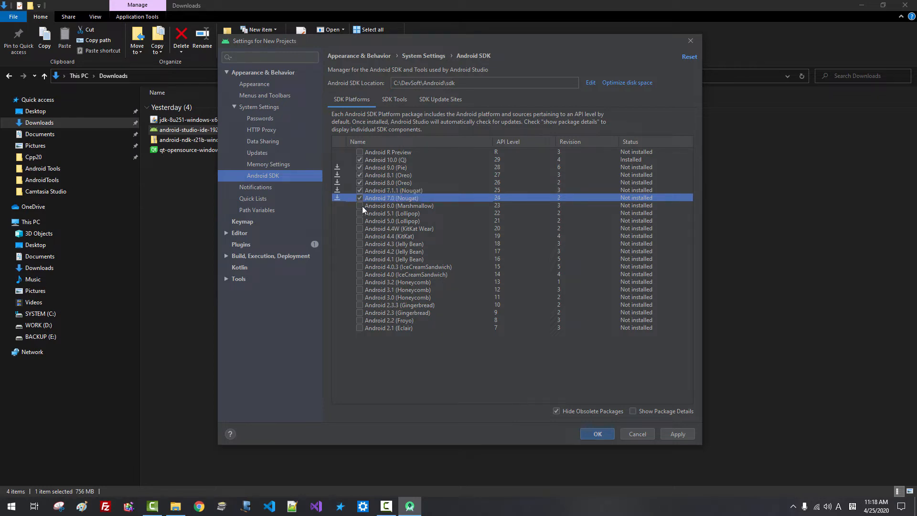
pyautogui.click(361, 206)
pyautogui.click(360, 213)
pyautogui.click(360, 221)
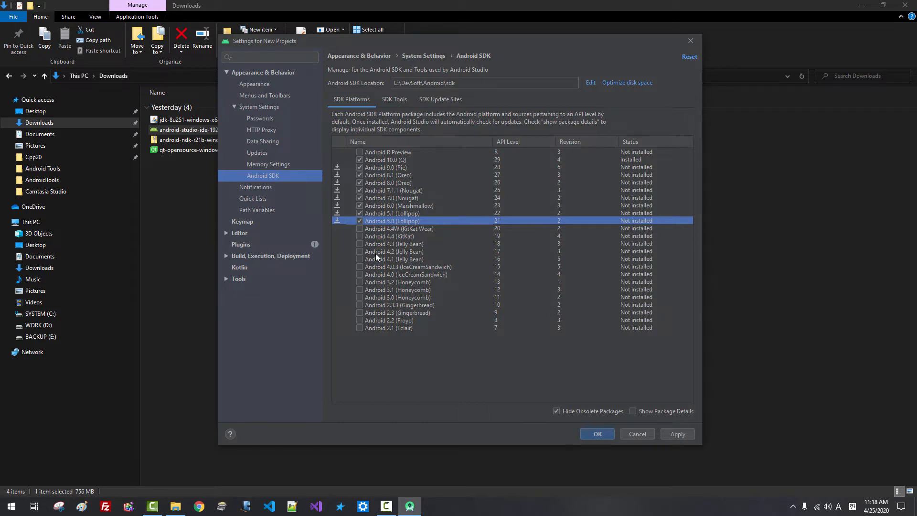
# Mark Android 4.4W (KitKat Wear) through 4.0 (IceCreamSandwich) for download
pyautogui.click(360, 230)
pyautogui.click(360, 234)
pyautogui.click(360, 236)
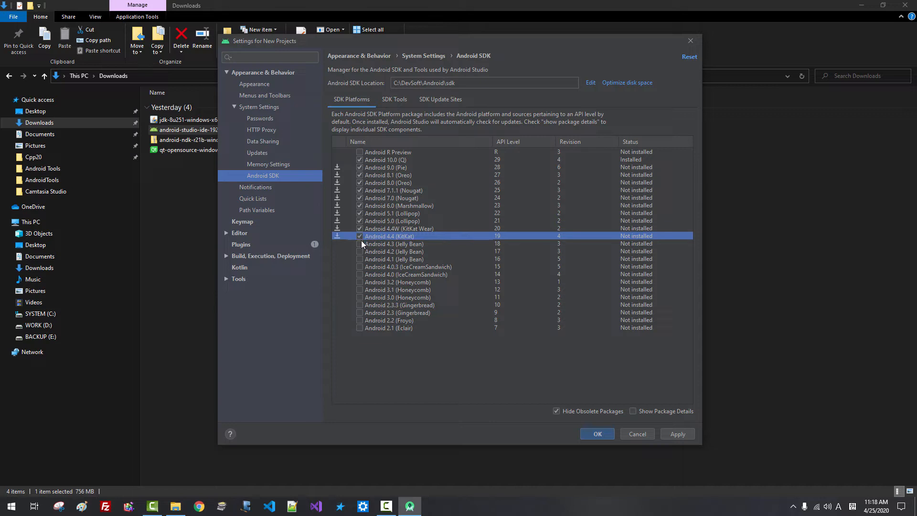
pyautogui.click(361, 244)
pyautogui.click(361, 252)
pyautogui.click(362, 259)
pyautogui.click(362, 267)
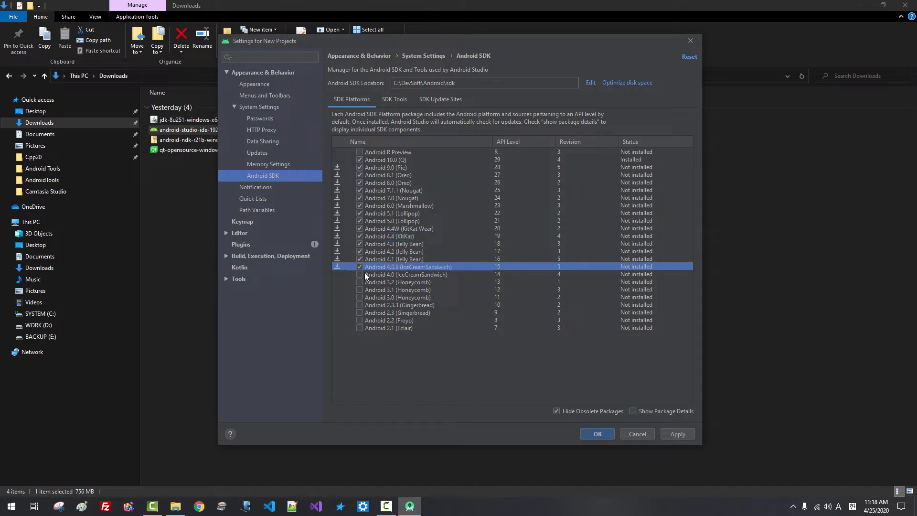
pyautogui.click(365, 273)
pyautogui.click(359, 275)
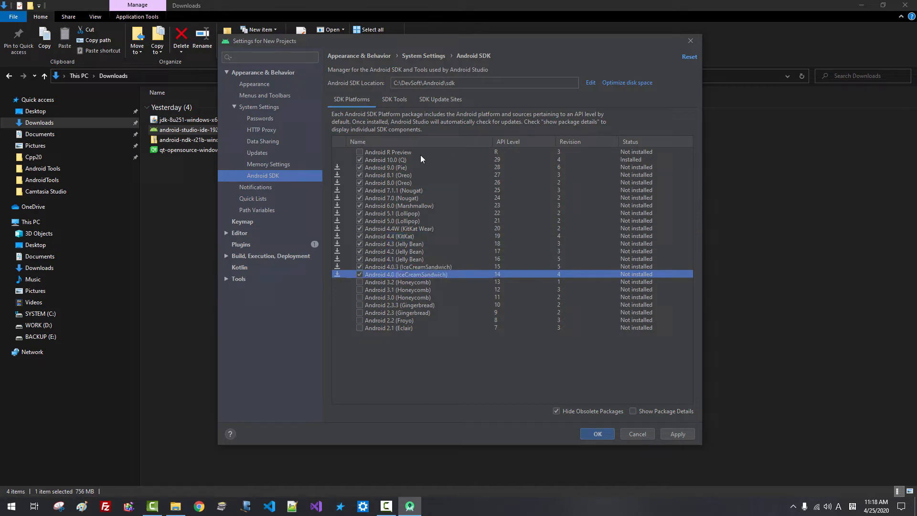
# In SDK Tools, mark GPU Debugging tools, LLDB, Google Play libraries, USB Driver and Google Web Driver
pyautogui.click(401, 103)
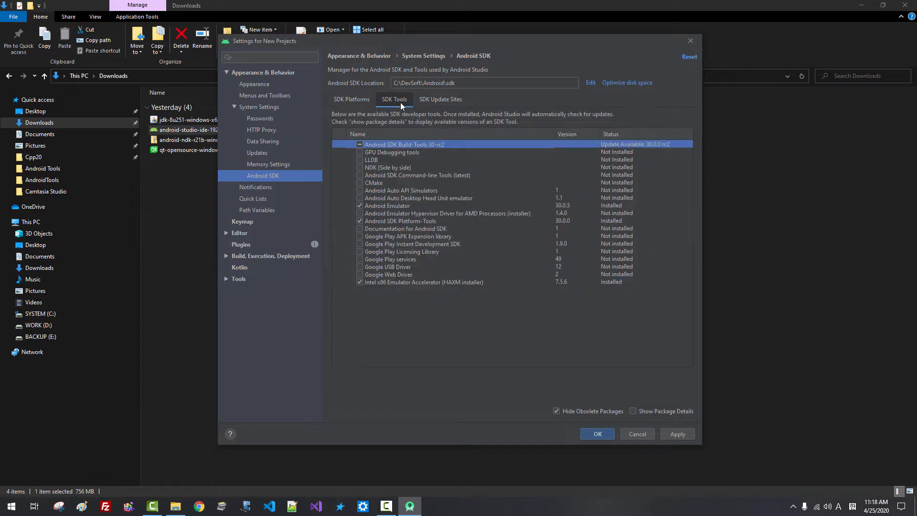
pyautogui.click(360, 152)
pyautogui.click(361, 159)
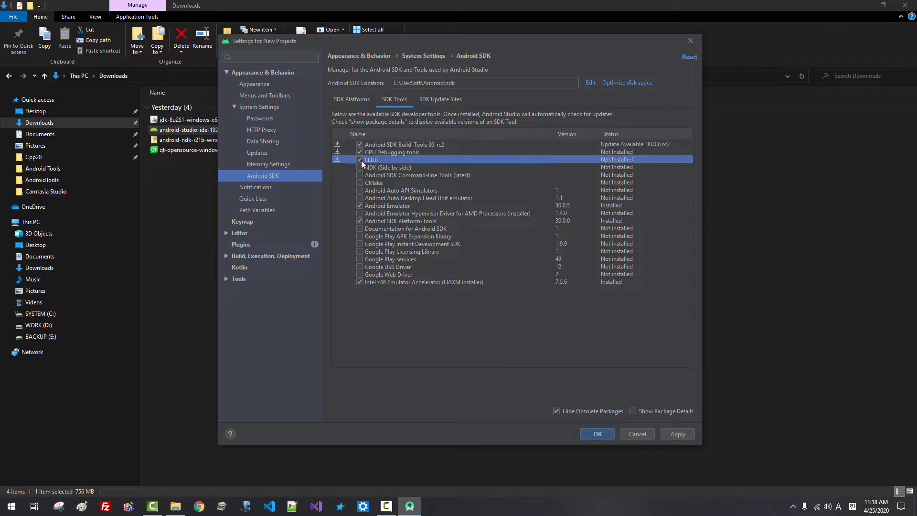
pyautogui.click(360, 168)
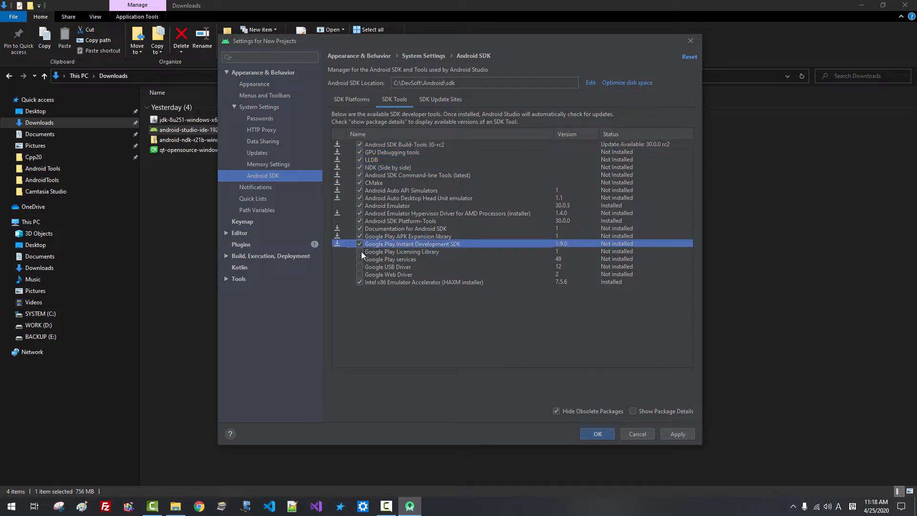
pyautogui.click(360, 252)
pyautogui.click(359, 260)
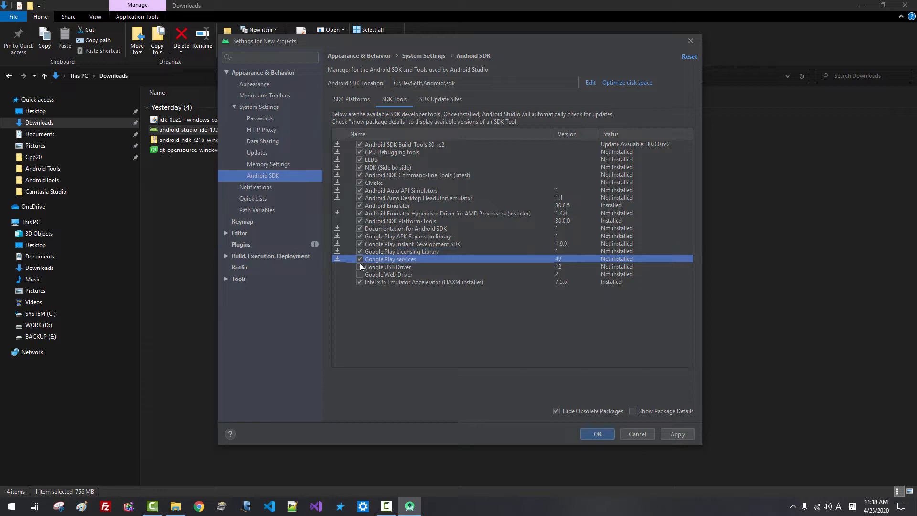
pyautogui.click(360, 266)
pyautogui.click(359, 274)
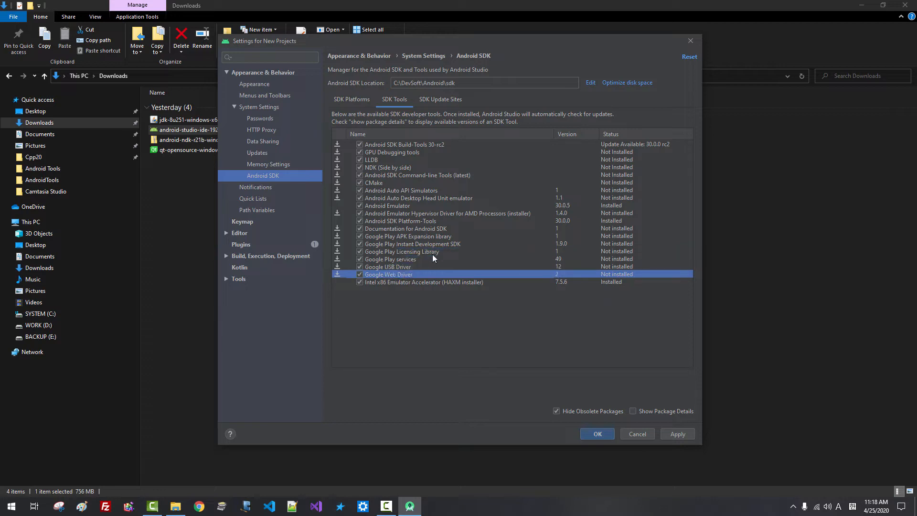
# Show obsolete packages and mark the remaining tools, from Build-Tools 30-rc2 through NDK (Obsolete)
pyautogui.click(557, 412)
pyautogui.click(557, 412)
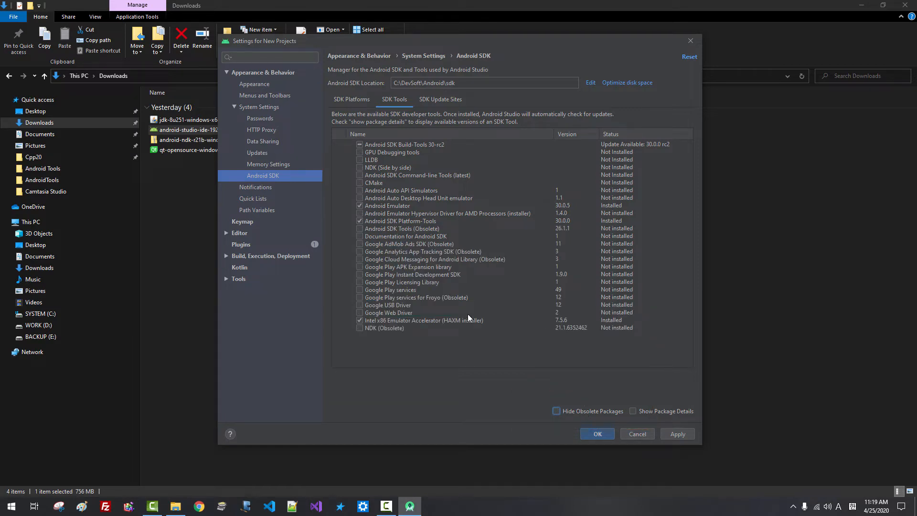
pyautogui.click(360, 145)
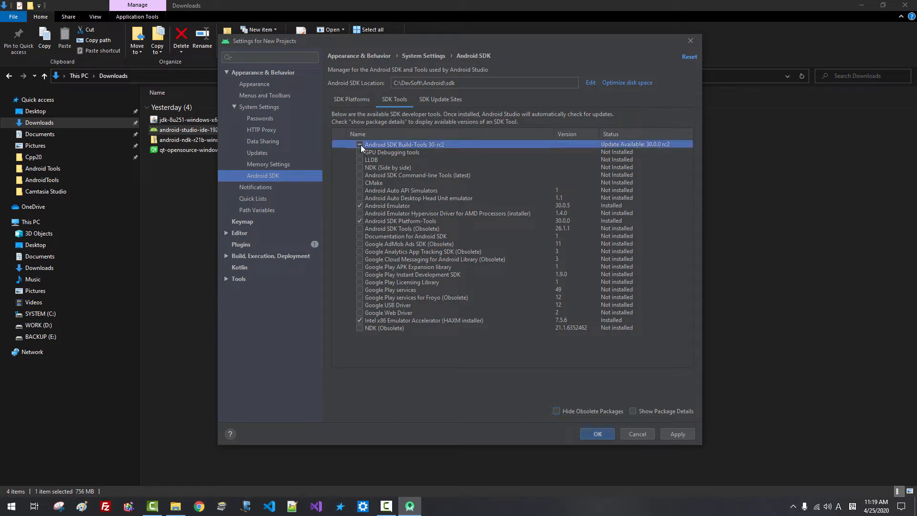
pyautogui.click(360, 152)
pyautogui.click(359, 160)
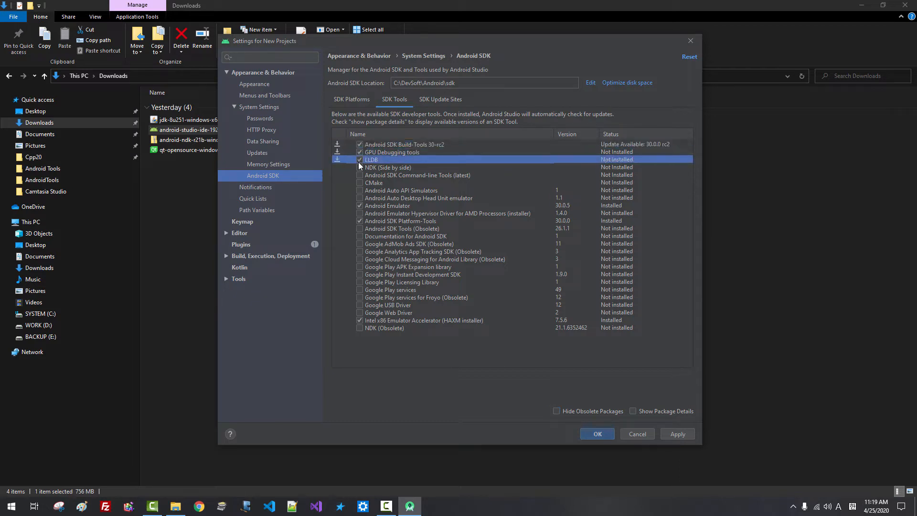
pyautogui.click(358, 167)
pyautogui.click(358, 174)
pyautogui.click(360, 182)
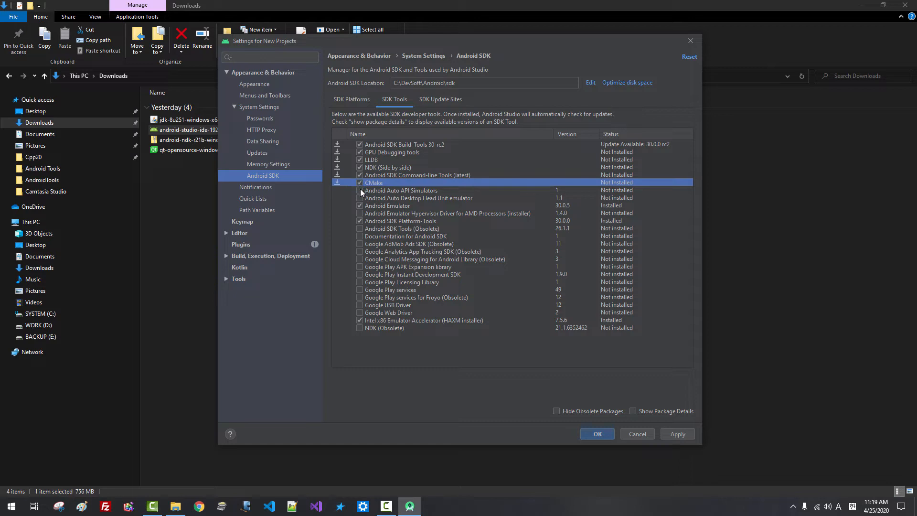
pyautogui.click(360, 189)
pyautogui.click(359, 197)
pyautogui.click(360, 213)
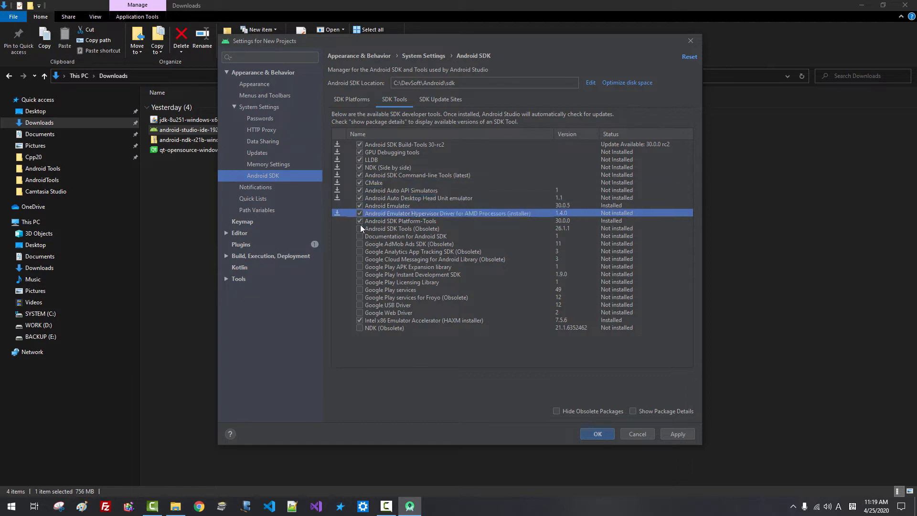
pyautogui.click(360, 227)
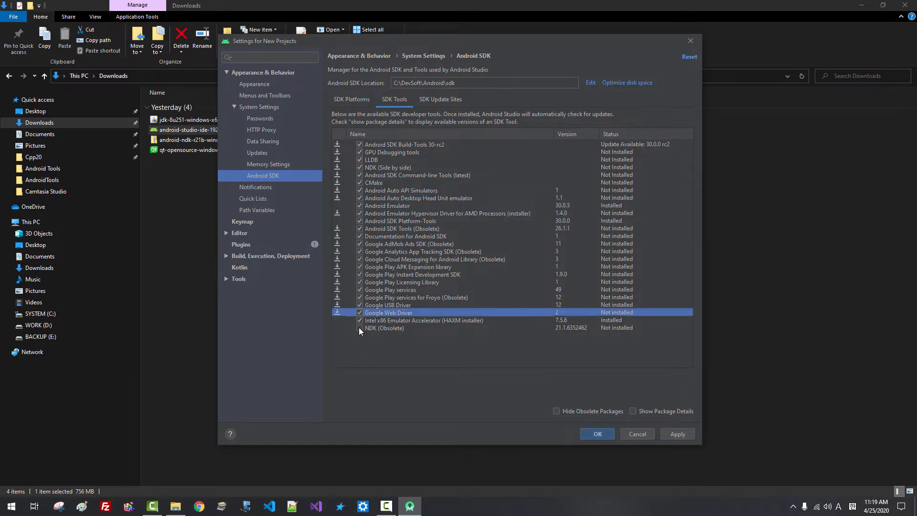
pyautogui.click(360, 328)
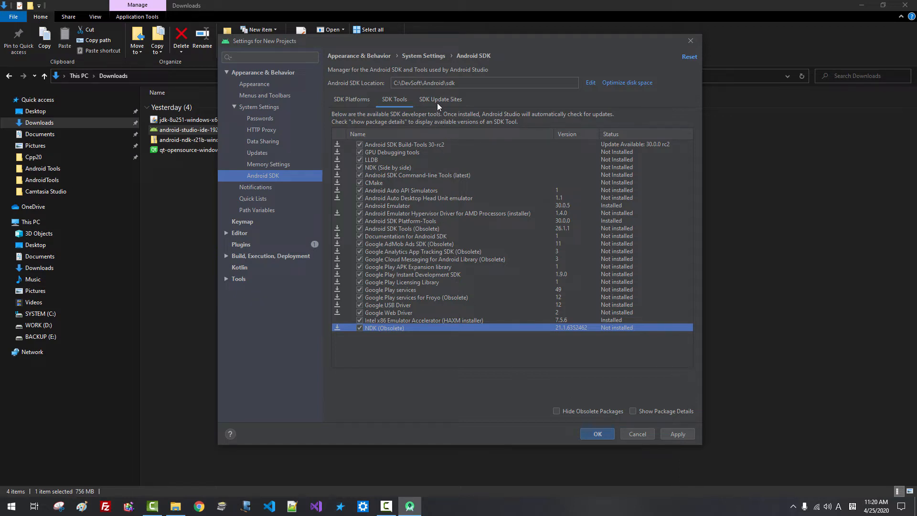
# Review the SDK Platforms and SDK Tools selections, then display the SDK Update Sites list
pyautogui.click(363, 99)
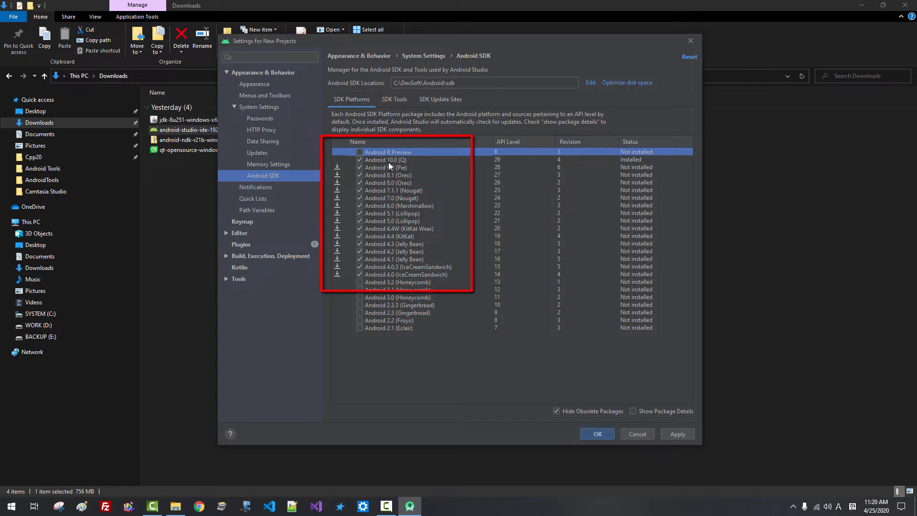
pyautogui.click(390, 100)
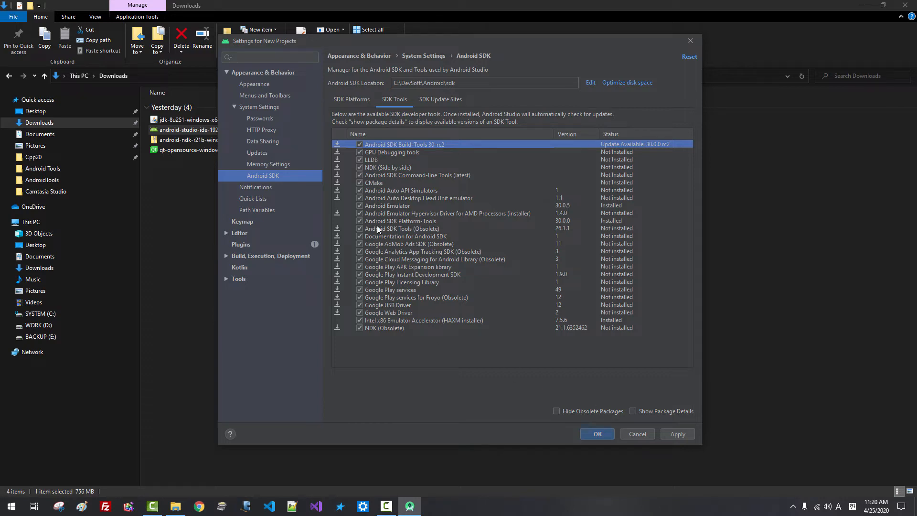
pyautogui.click(448, 99)
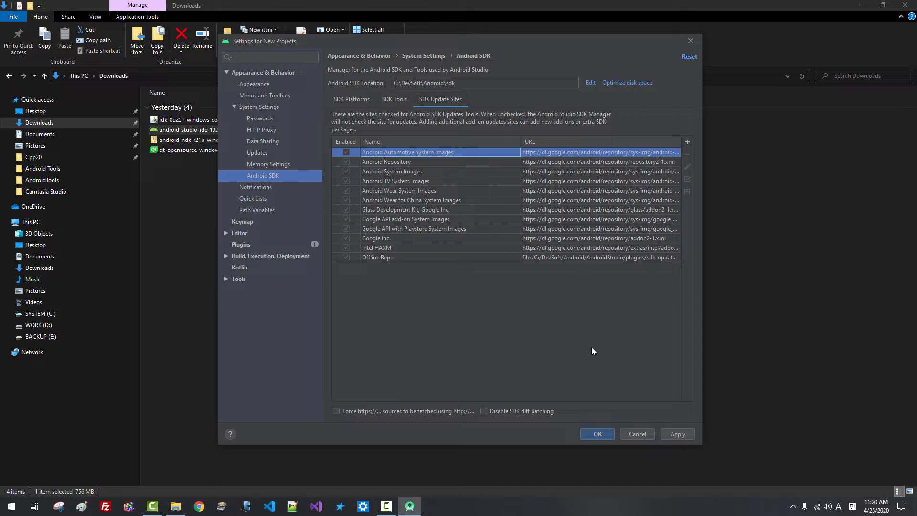
# Accept the Android SDK and Build-Tools 30-rc2 preview licenses and install the selected packages, including NDK 21.1.6352462
pyautogui.click(678, 435)
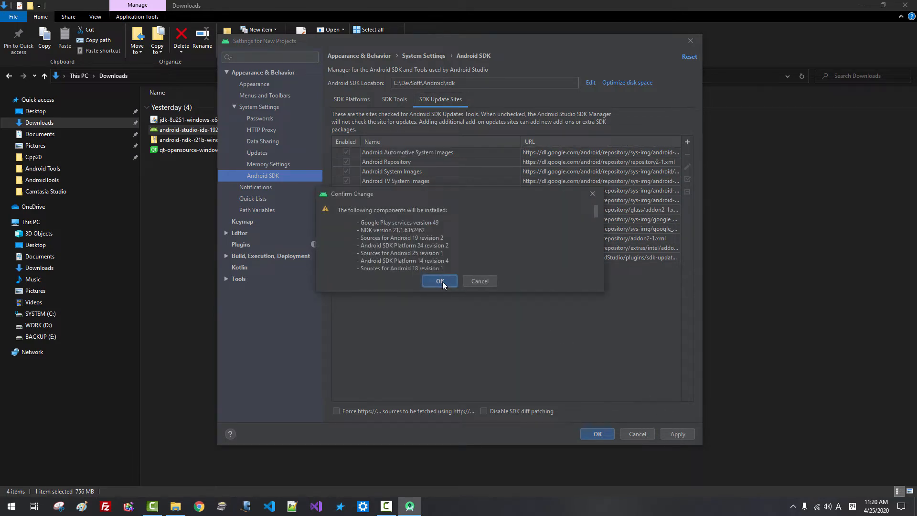
pyautogui.click(442, 282)
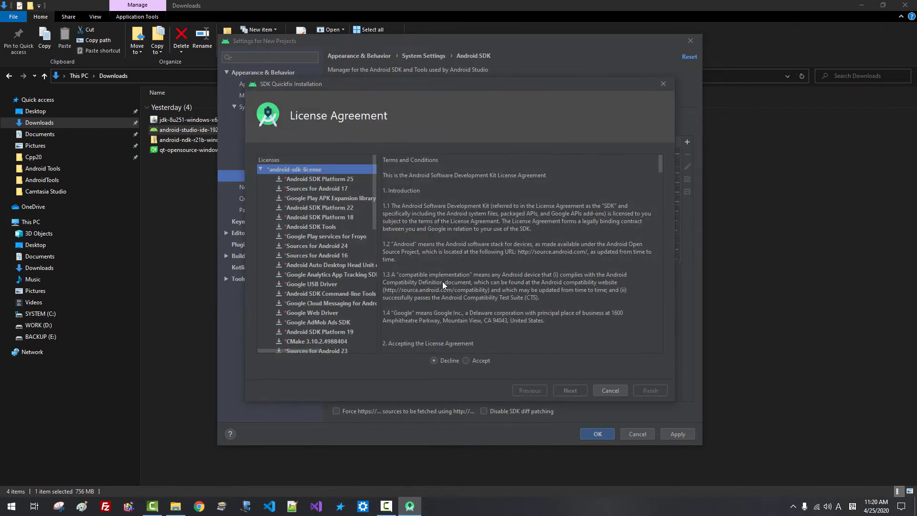
pyautogui.click(466, 361)
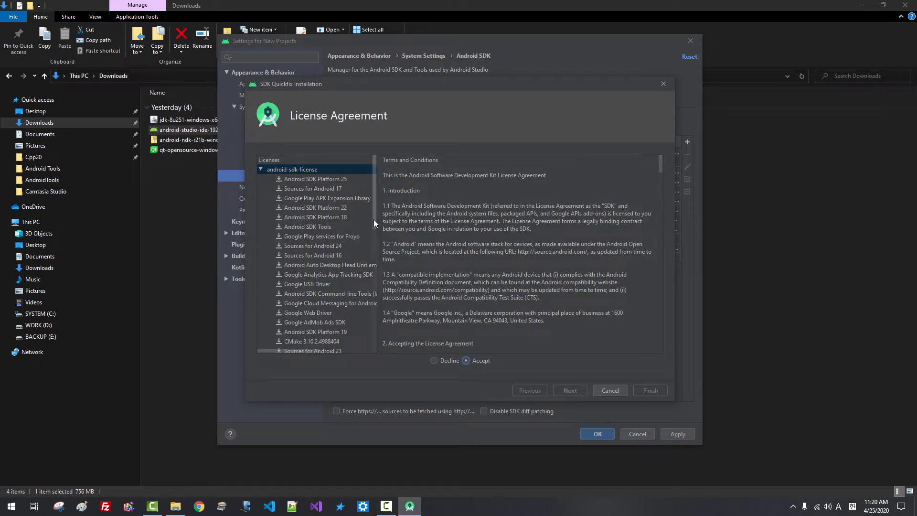
pyautogui.moveTo(374, 219); pyautogui.dragTo(366, 351)
pyautogui.click(352, 342)
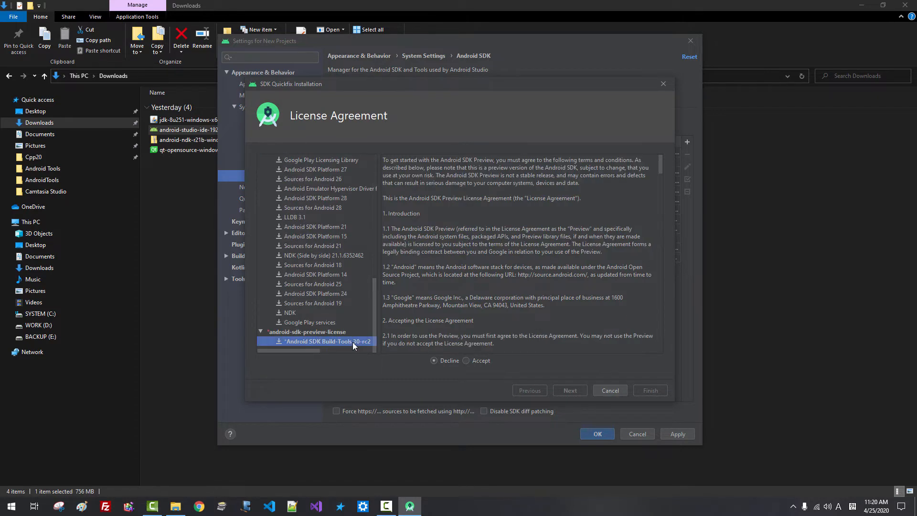
pyautogui.click(466, 361)
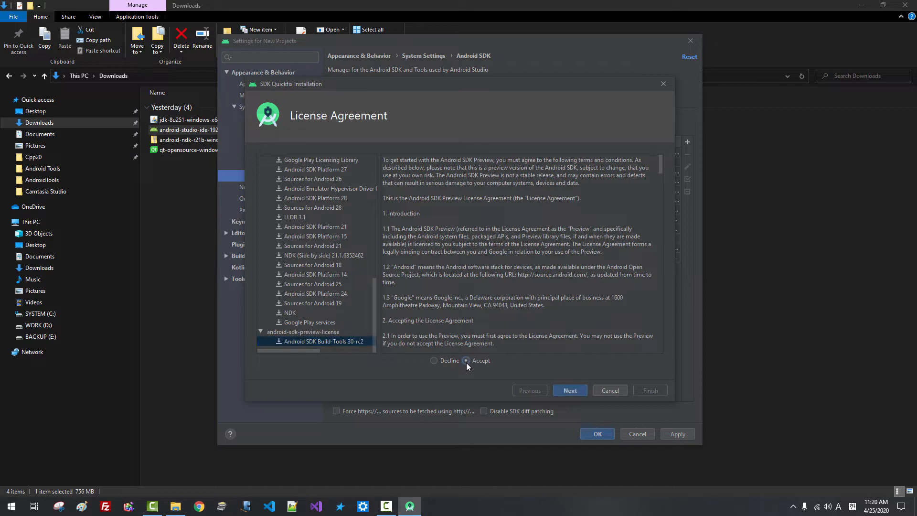
pyautogui.click(571, 391)
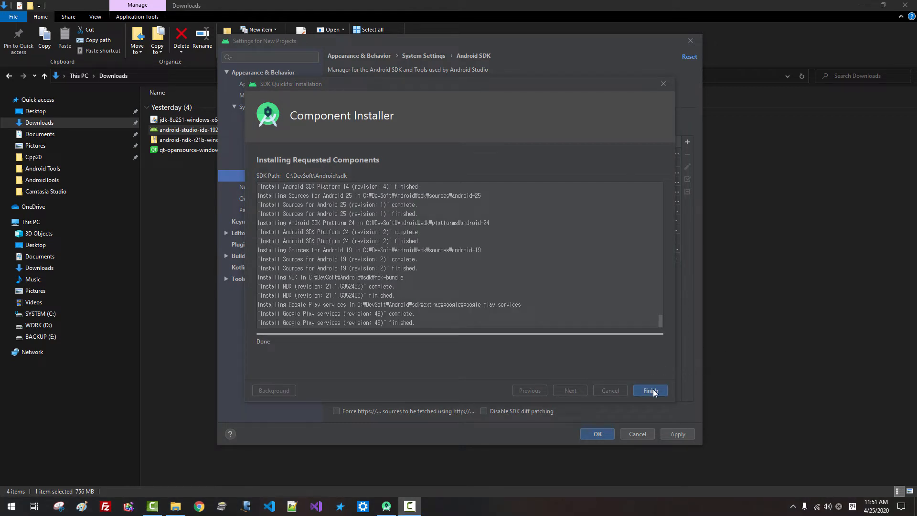
pyautogui.click(654, 390)
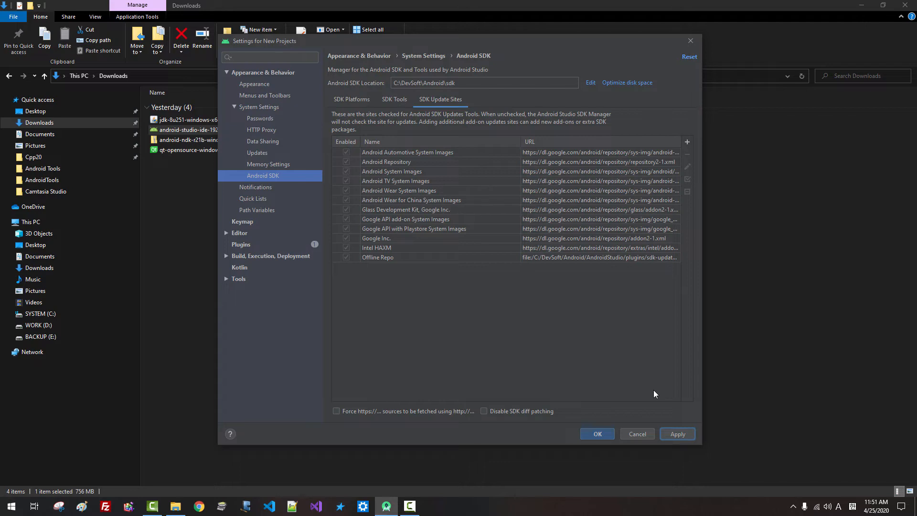
# Start a new No Activity project up to its configuration page, then bring the Downloads folder forward
pyautogui.click(597, 435)
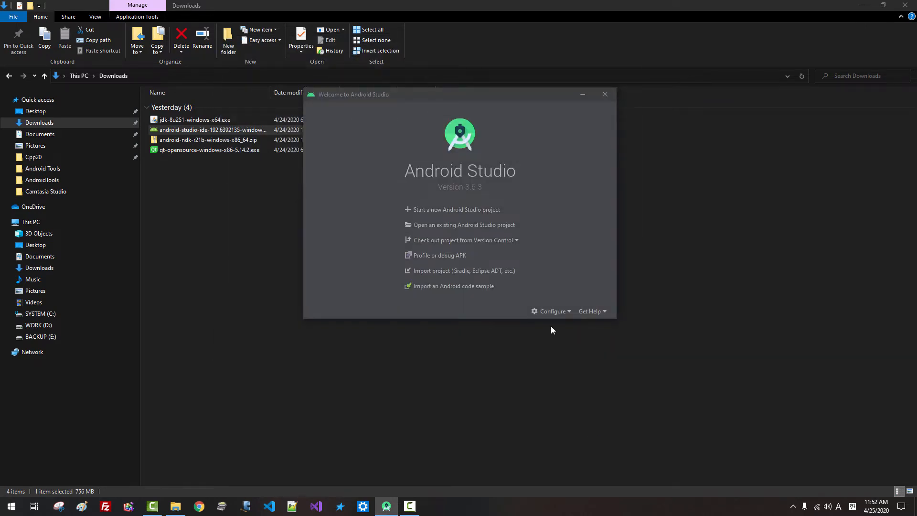
pyautogui.click(472, 217)
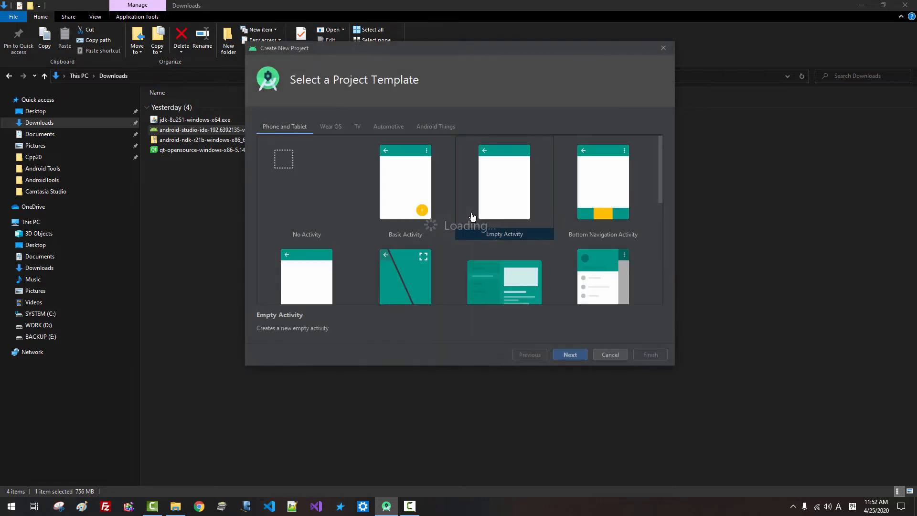
pyautogui.click(320, 230)
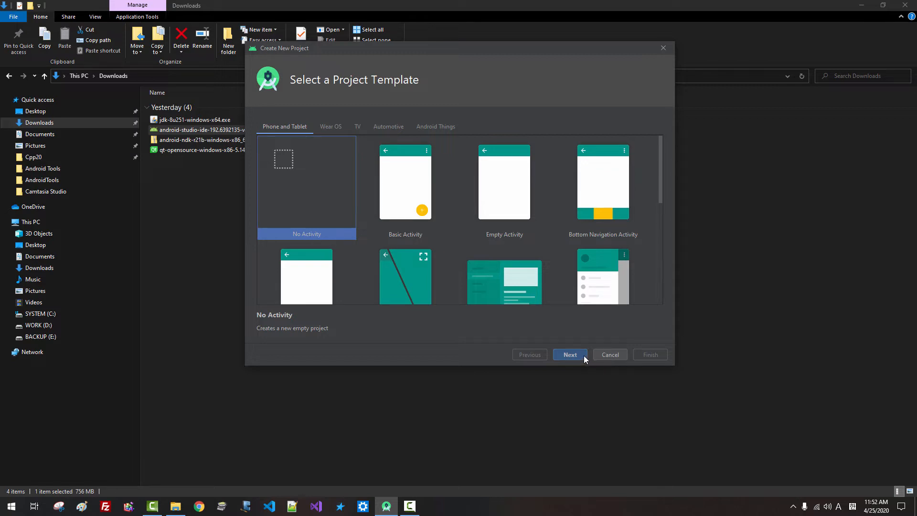
pyautogui.click(571, 354)
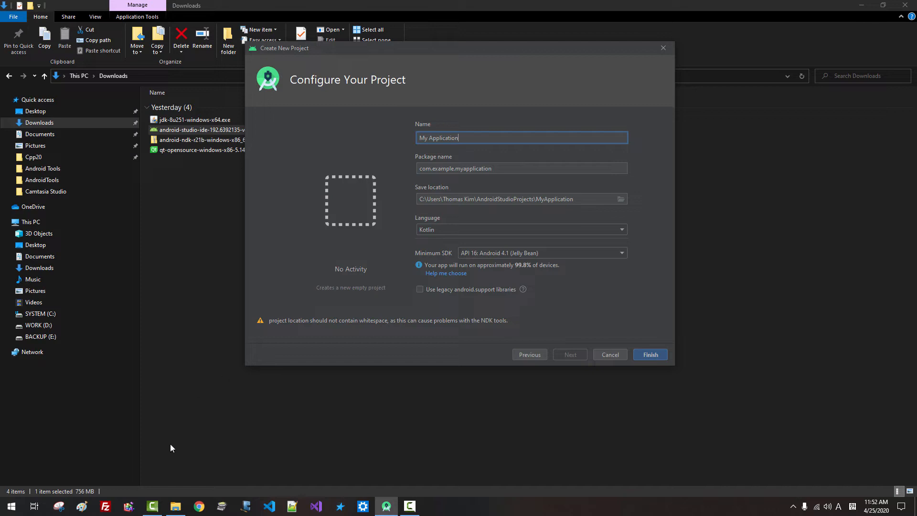
pyautogui.click(181, 508)
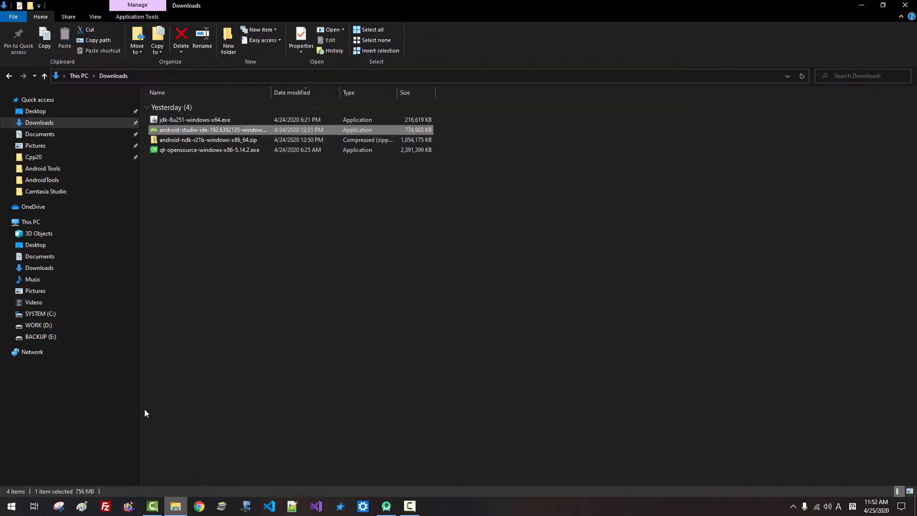
# Create and open a new Android-Kotlin folder in D:\DevSoft, selecting its path for copying
pyautogui.click(43, 325)
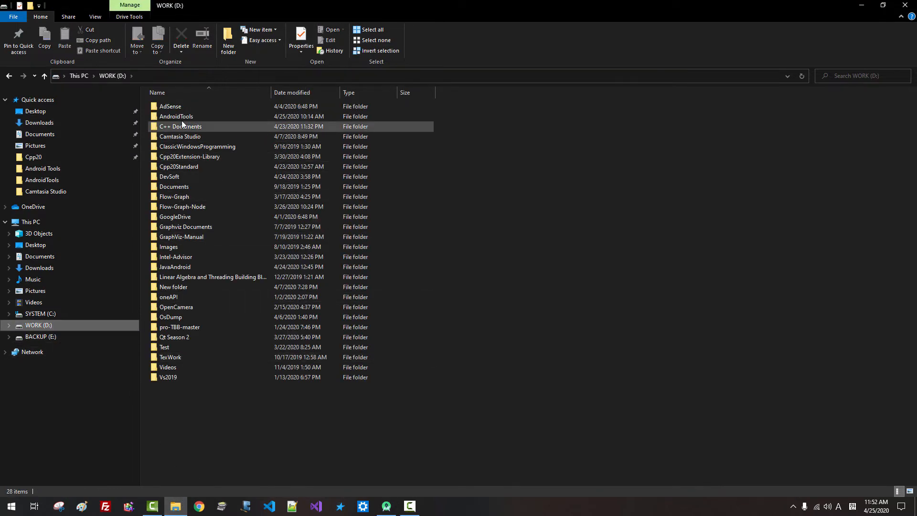
pyautogui.doubleClick(168, 177)
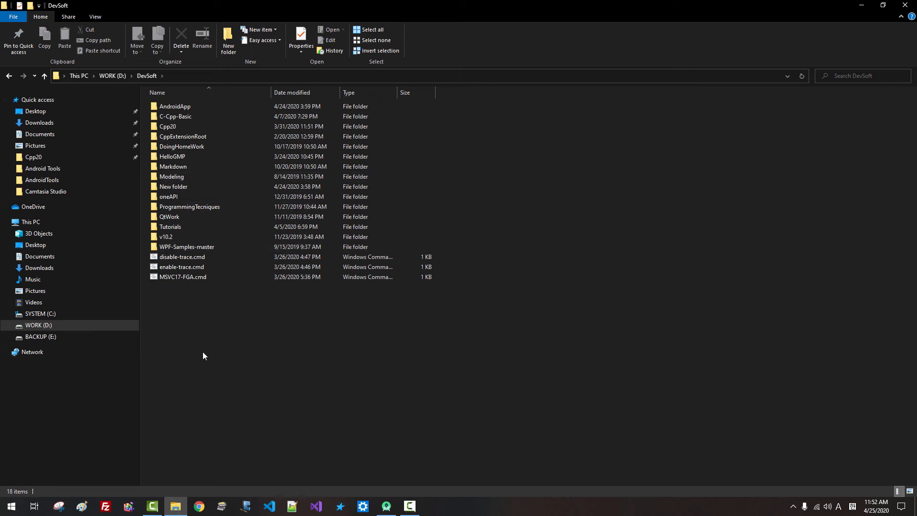
pyautogui.click(228, 48)
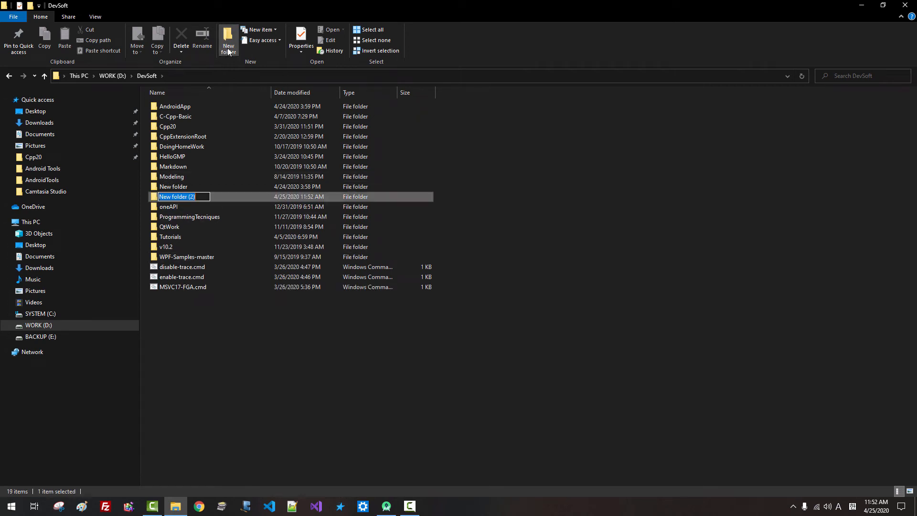
pyautogui.write('Androi')
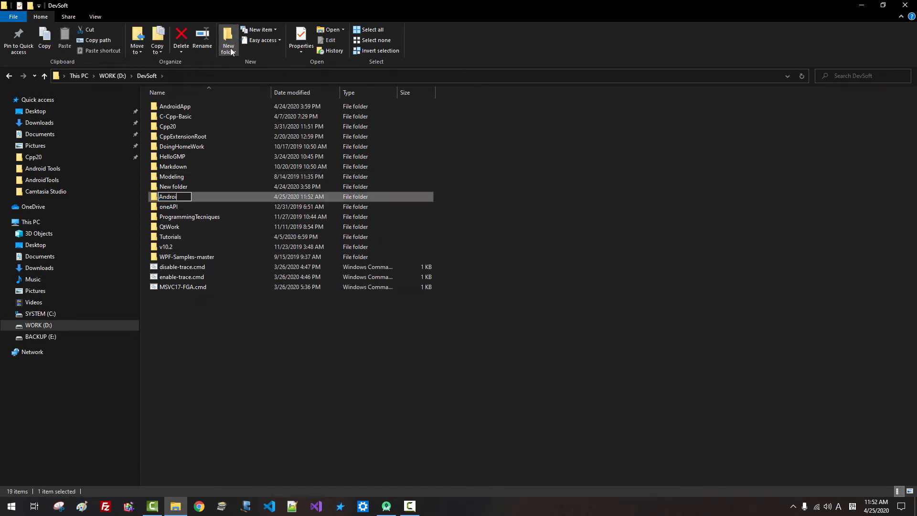
pyautogui.write('d-Kotlin')
pyautogui.press('Return')
pyautogui.doubleClick(190, 118)
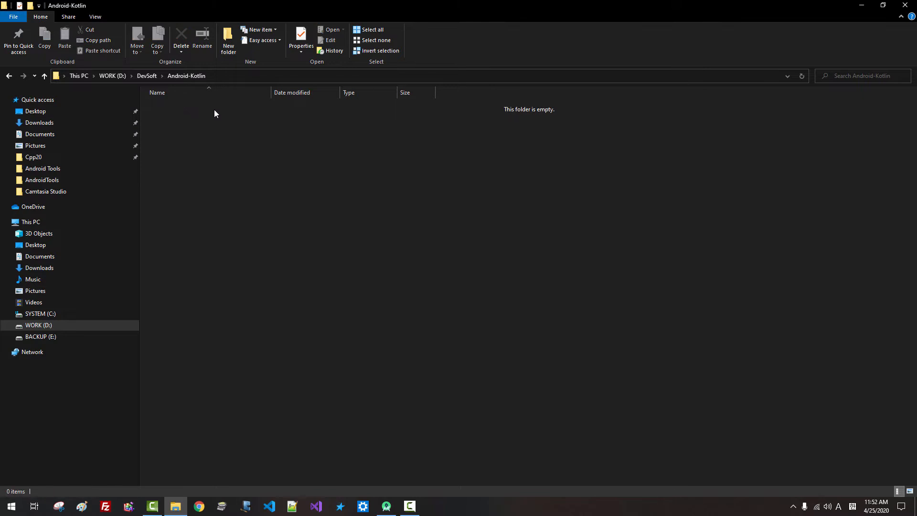
pyautogui.click(238, 79)
pyautogui.hotkey('ctrl', 'c')
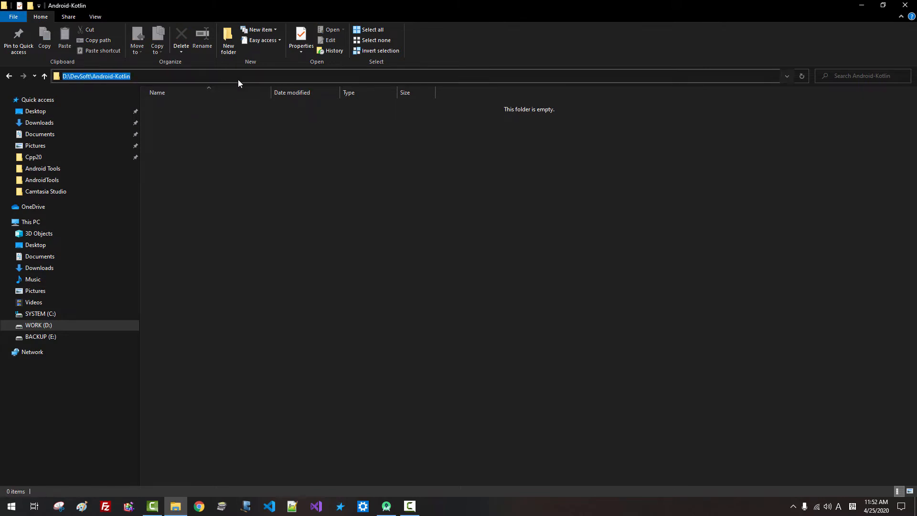
pyautogui.click(861, 7)
# Replace the save location with D:\DevSoft\Android-Kotlin and finish creating the project
pyautogui.click(595, 199)
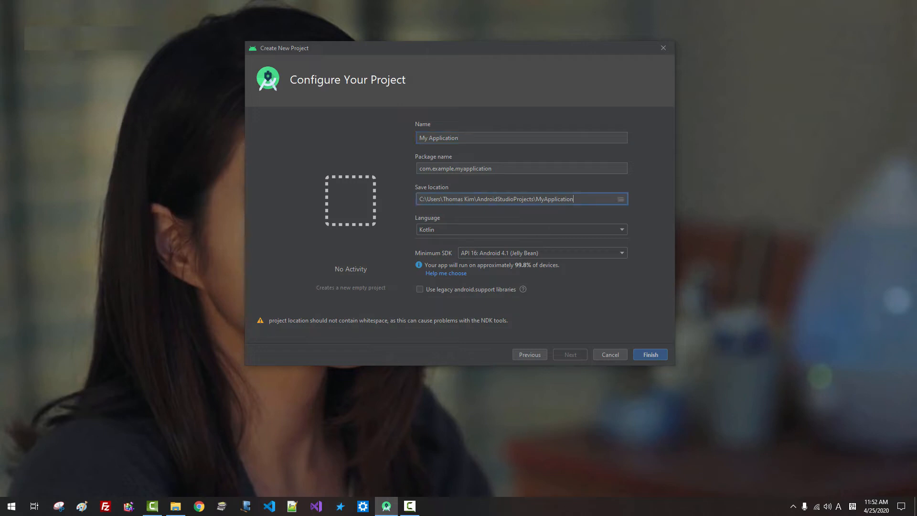
pyautogui.hotkey('ctrl', 'a')
pyautogui.hotkey('ctrl', 'v')
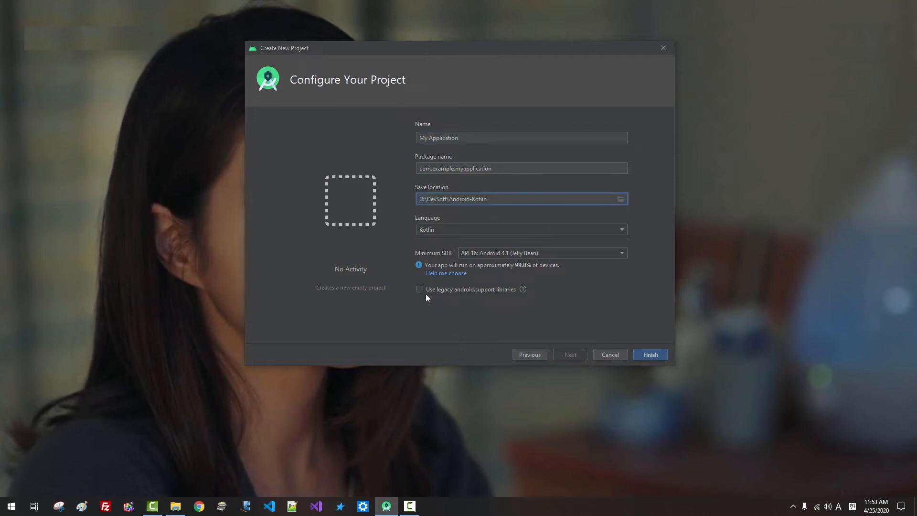
pyautogui.click(649, 357)
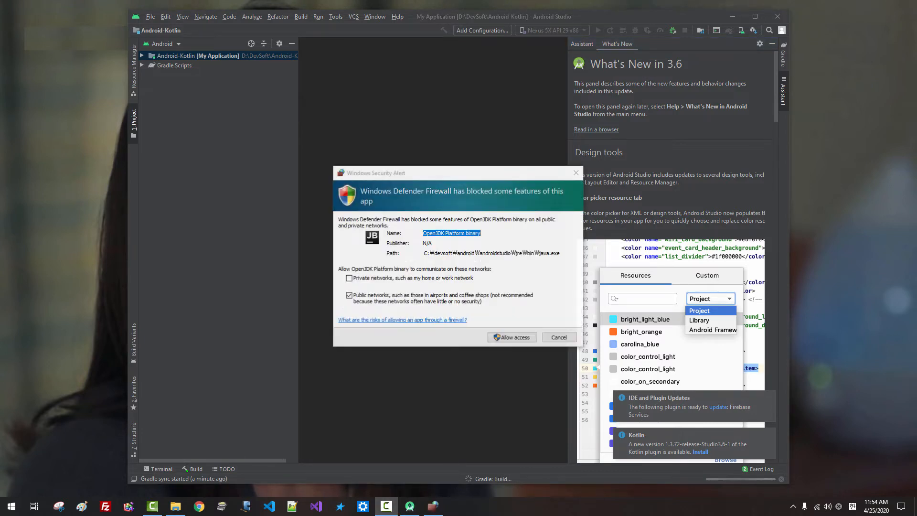
# Allow the OpenJDK Platform binary through the firewall on private and public networks
pyautogui.click(373, 278)
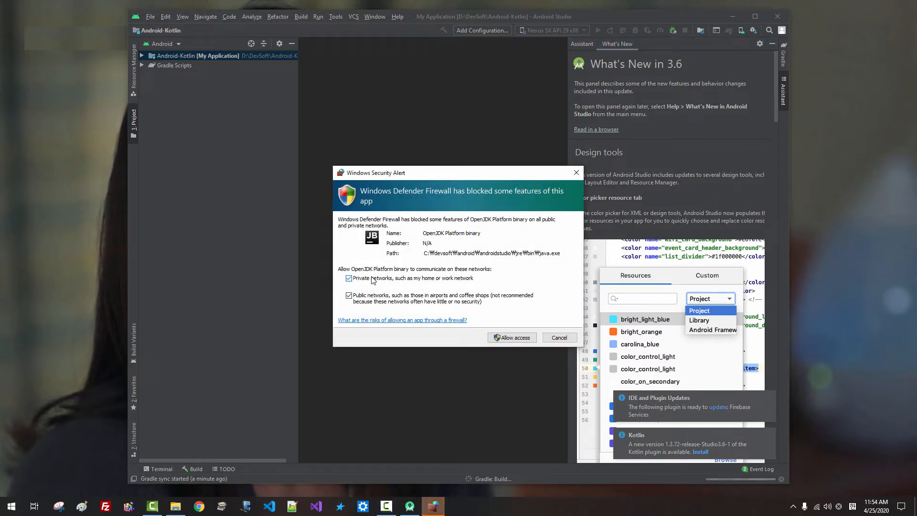
pyautogui.click(512, 338)
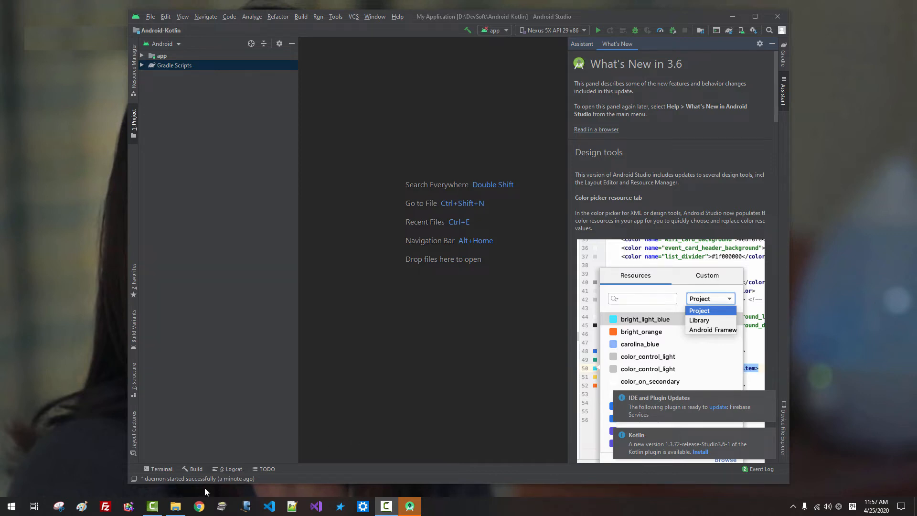
# Update the Firebase Services plugin, restart Android Studio, and dismiss the Tip of the Day
pyautogui.click(716, 407)
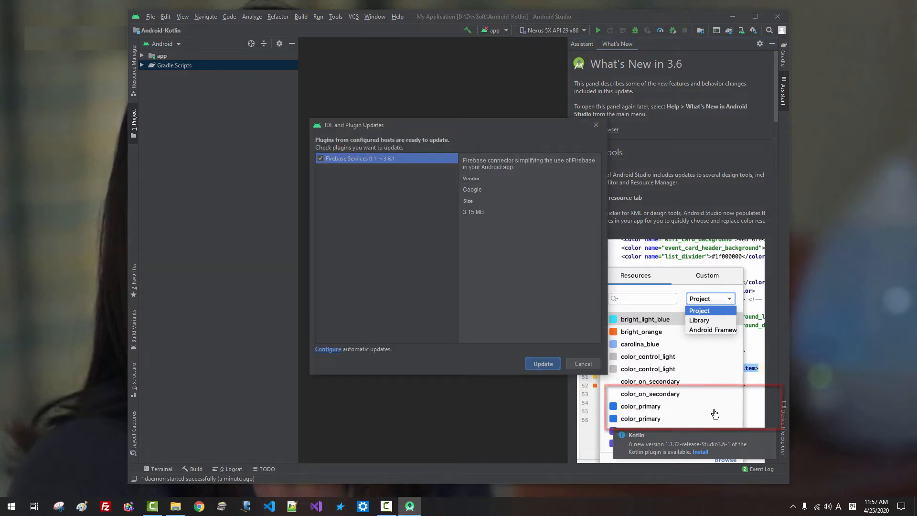
pyautogui.click(536, 365)
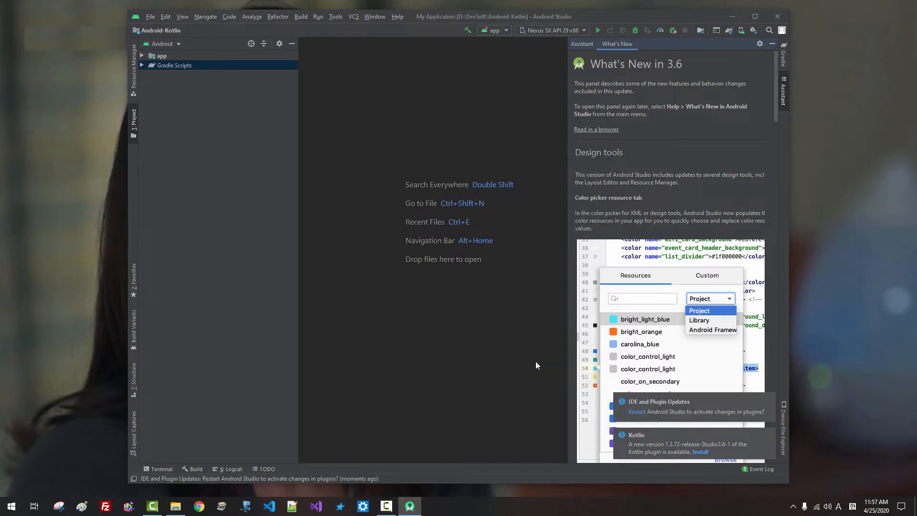
pyautogui.click(638, 413)
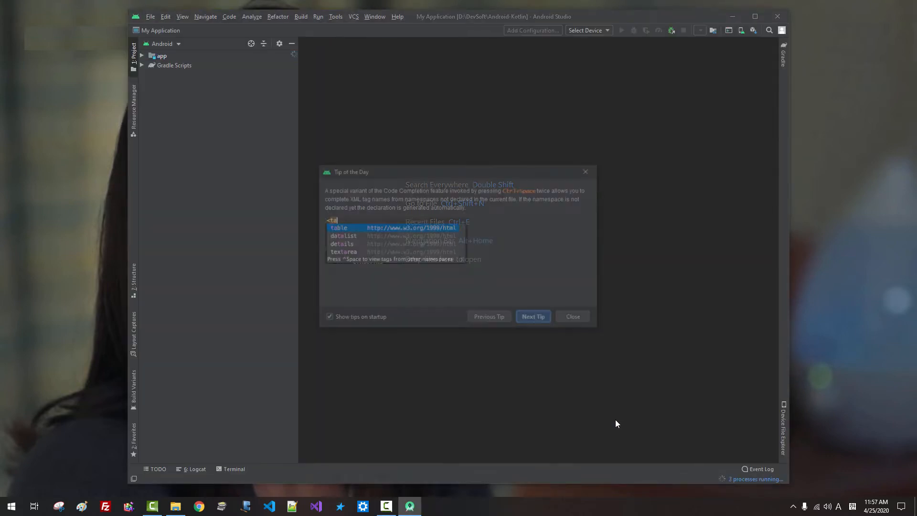
pyautogui.click(576, 319)
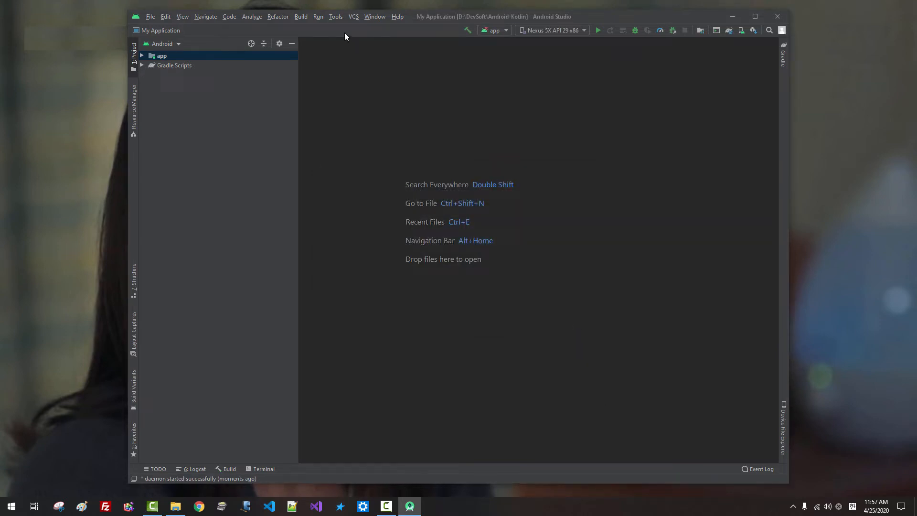
# Run Help > Check for Updates, dismiss the up-to-date message, and close the window
pyautogui.click(399, 21)
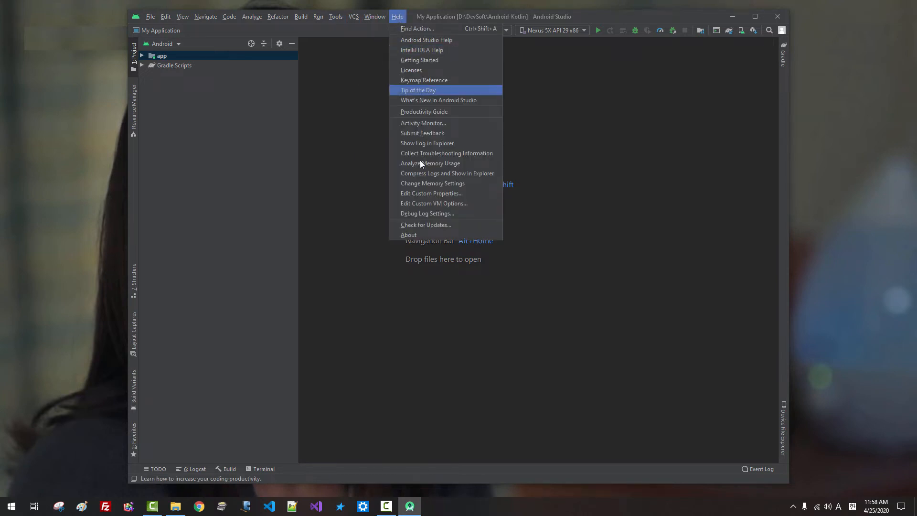
pyautogui.click(434, 225)
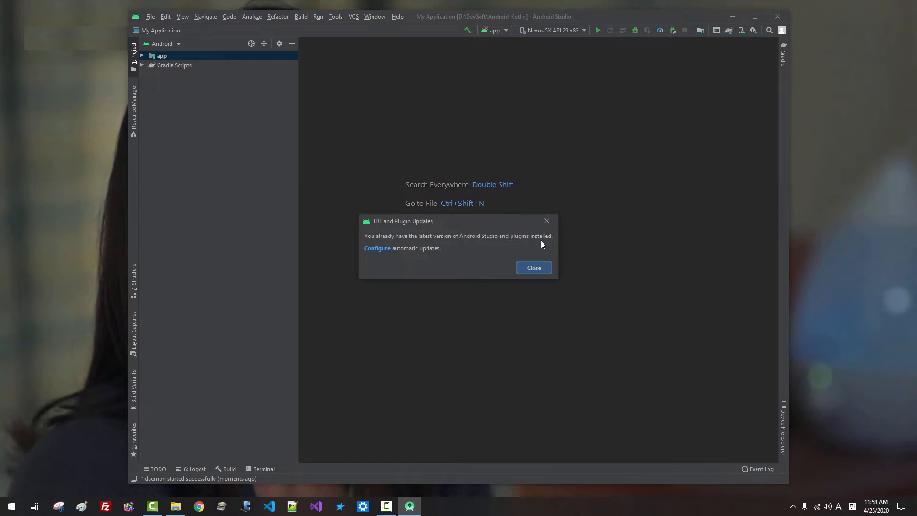
pyautogui.click(536, 269)
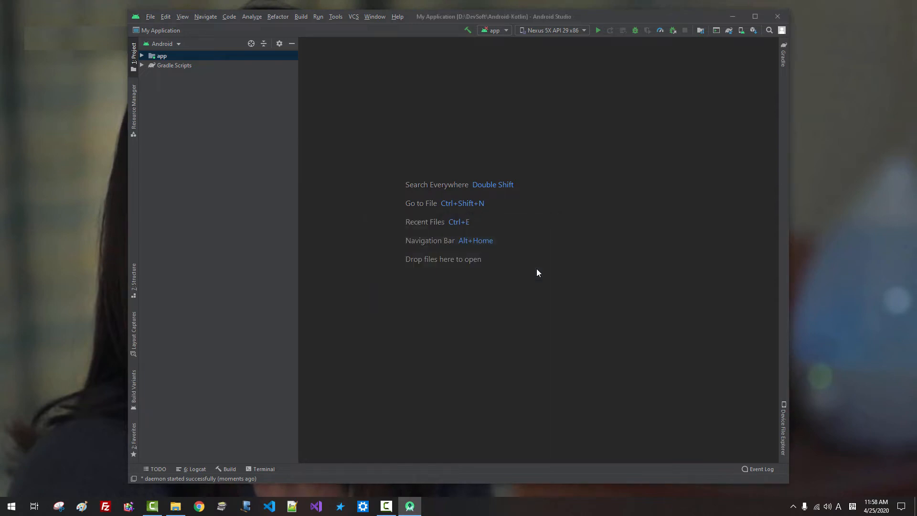
pyautogui.click(779, 19)
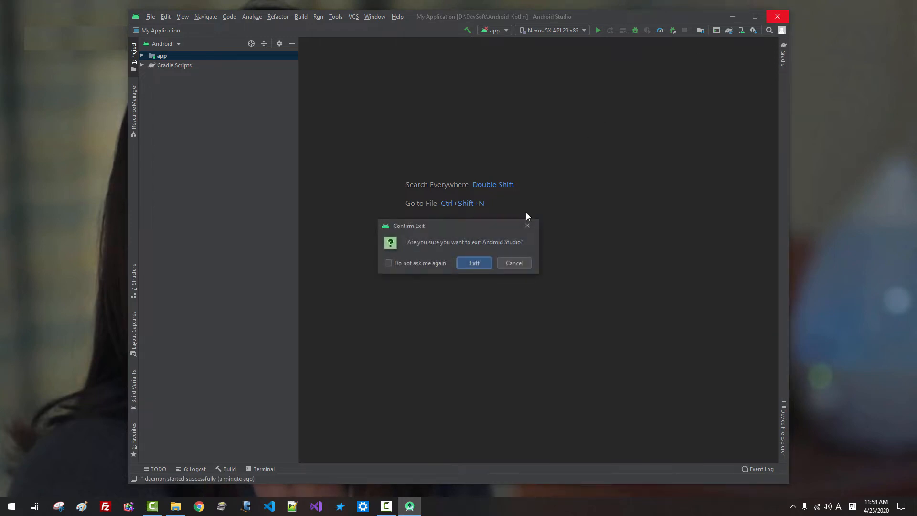
# Confirm exiting, then pin Android Studio to the taskbar from the Start menu
pyautogui.click(474, 263)
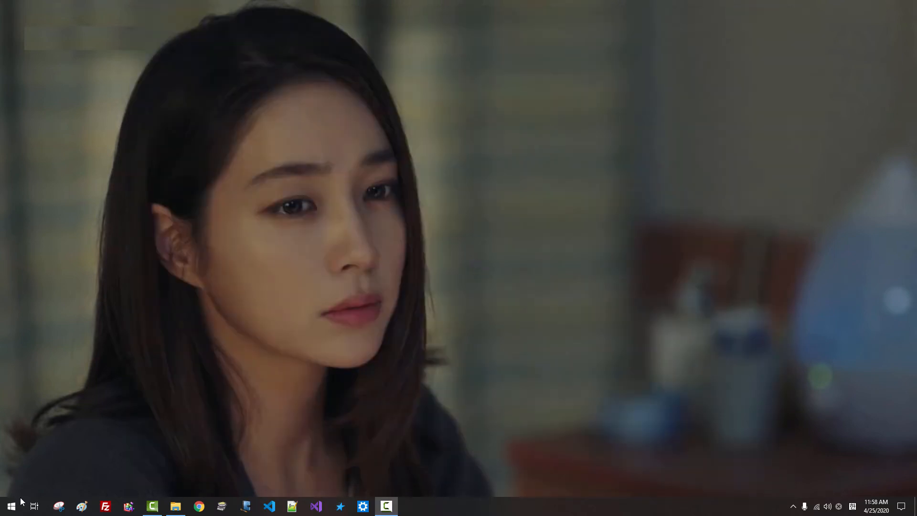
pyautogui.click(11, 508)
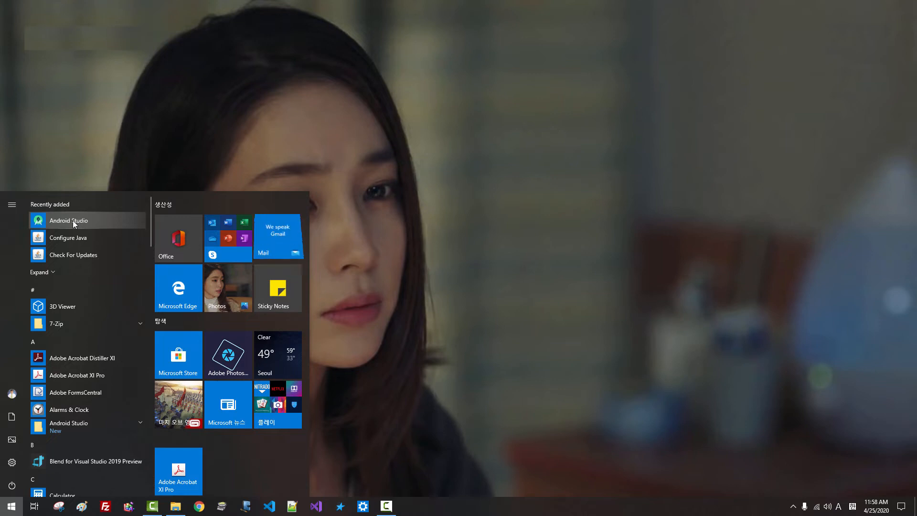
pyautogui.rightClick(95, 222)
pyautogui.moveTo(116, 245)
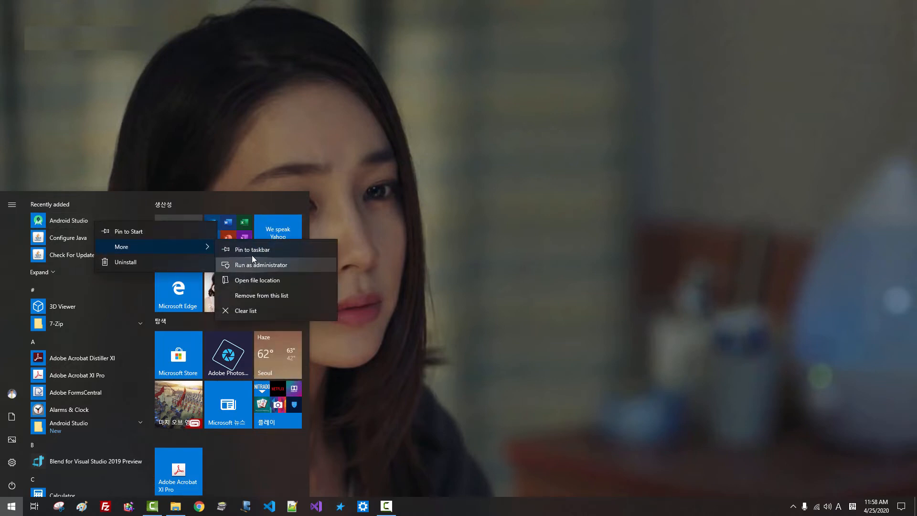
pyautogui.click(253, 250)
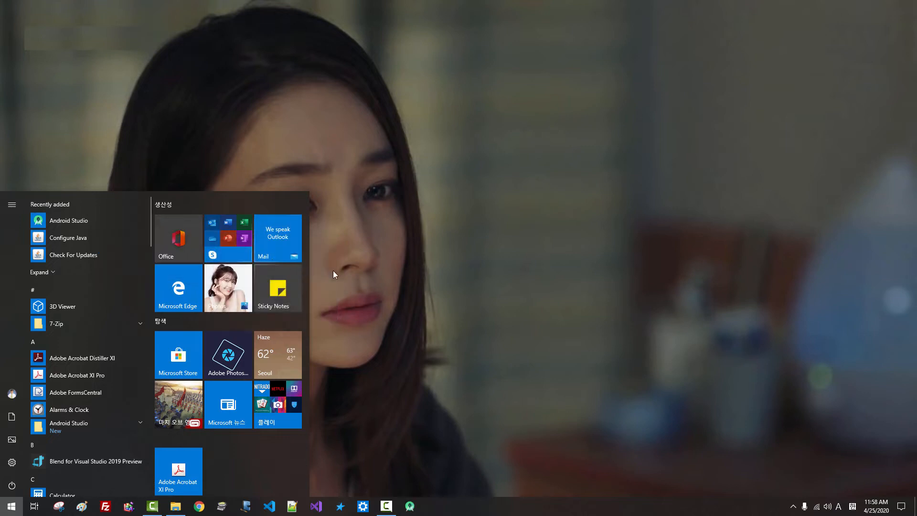
pyautogui.click(406, 294)
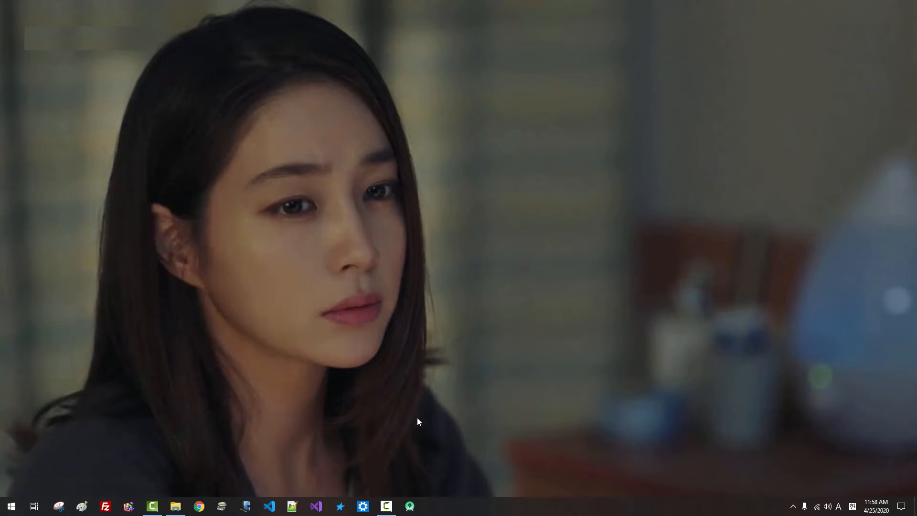
# Relaunch Android Studio from the taskbar, dismiss the Tip of the Day, and exit it
pyautogui.click(411, 509)
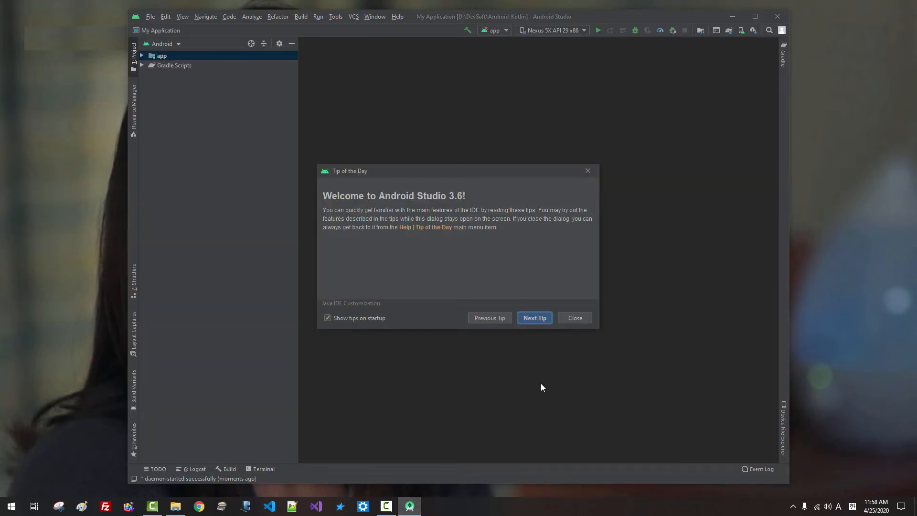
pyautogui.click(579, 317)
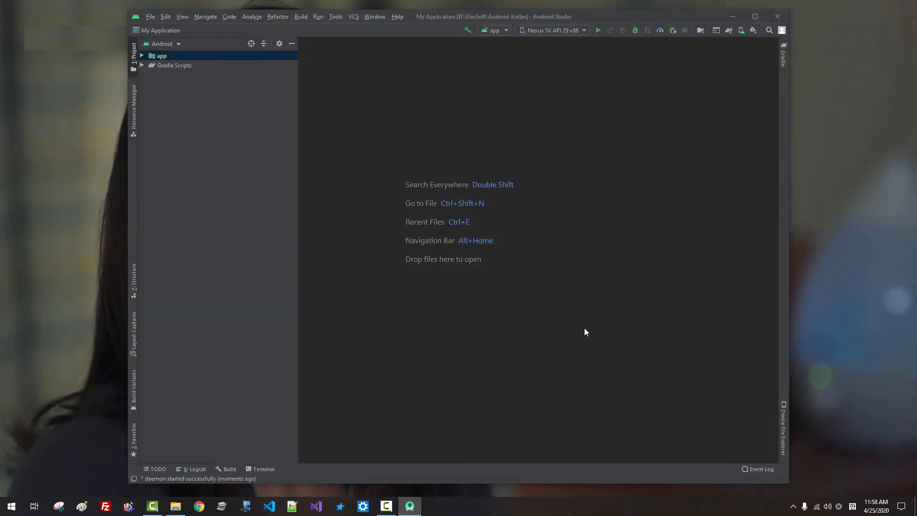
pyautogui.click(782, 19)
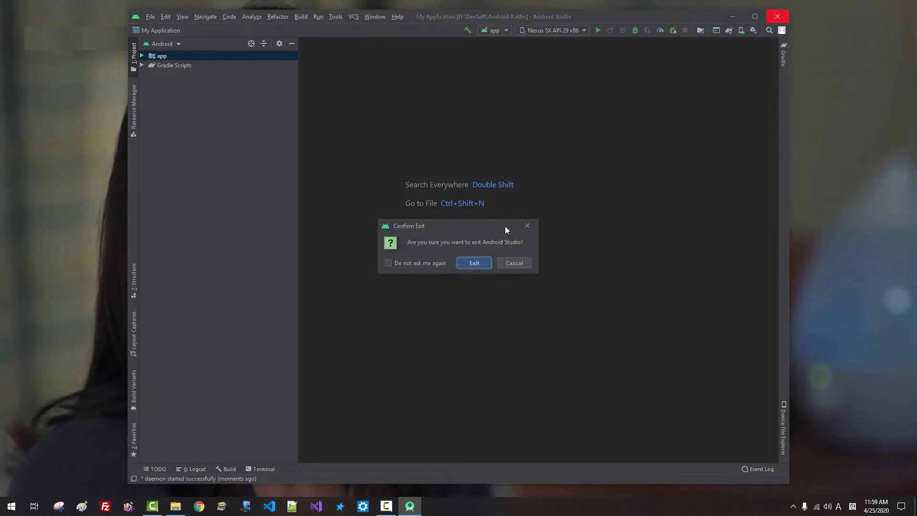
pyautogui.click(475, 263)
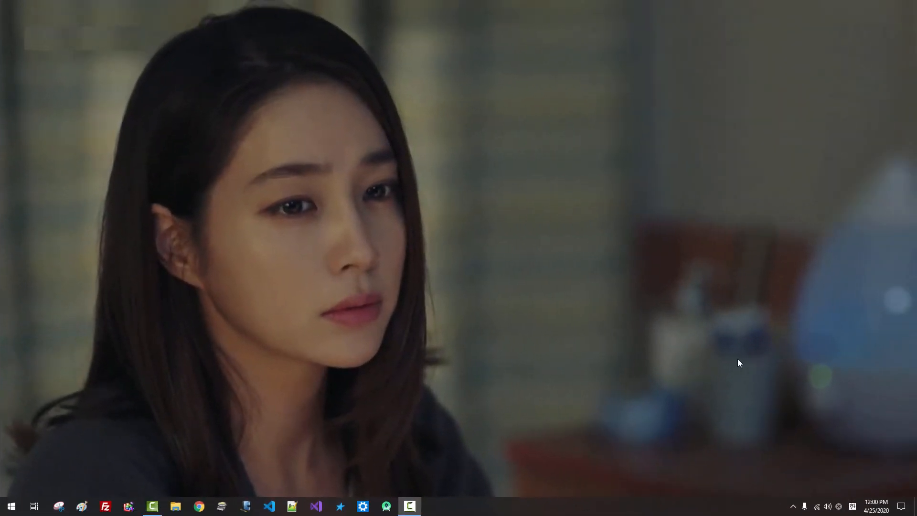
# Launch the Qt 5.14.2 offline installer from Downloads and continue to its login page
pyautogui.click(177, 506)
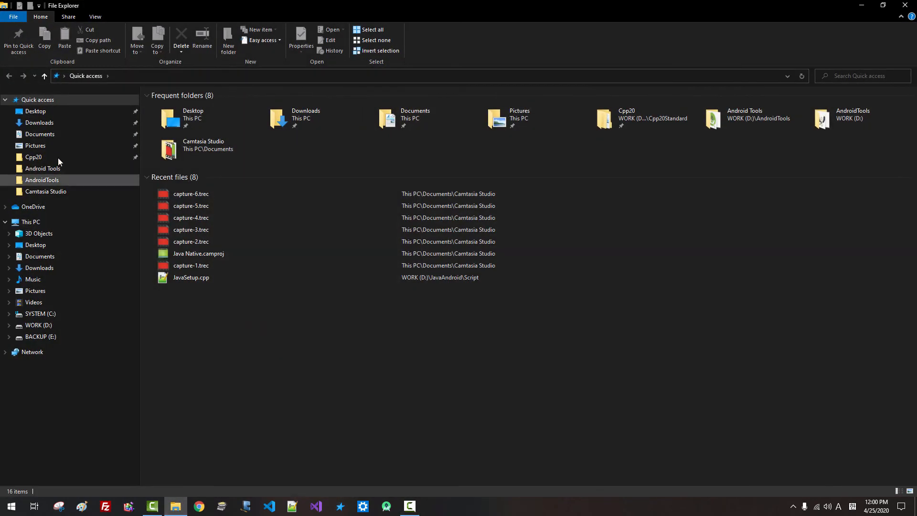
pyautogui.click(54, 124)
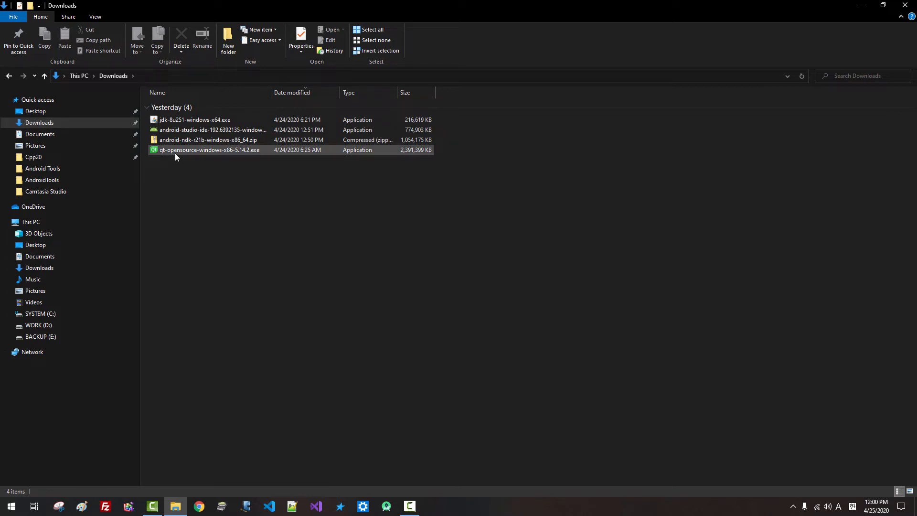
pyautogui.doubleClick(199, 151)
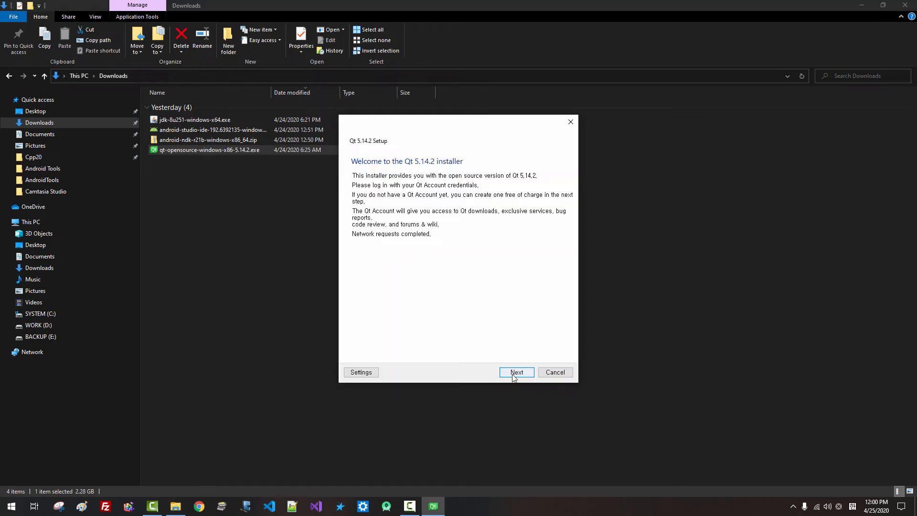
pyautogui.click(514, 377)
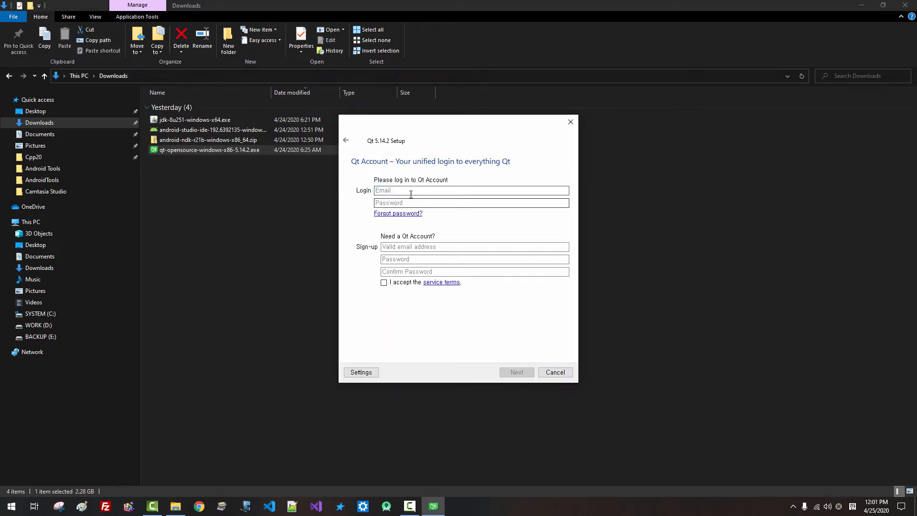
# Enter the Qt account e-mail and password and submit the login
pyautogui.click(409, 190)
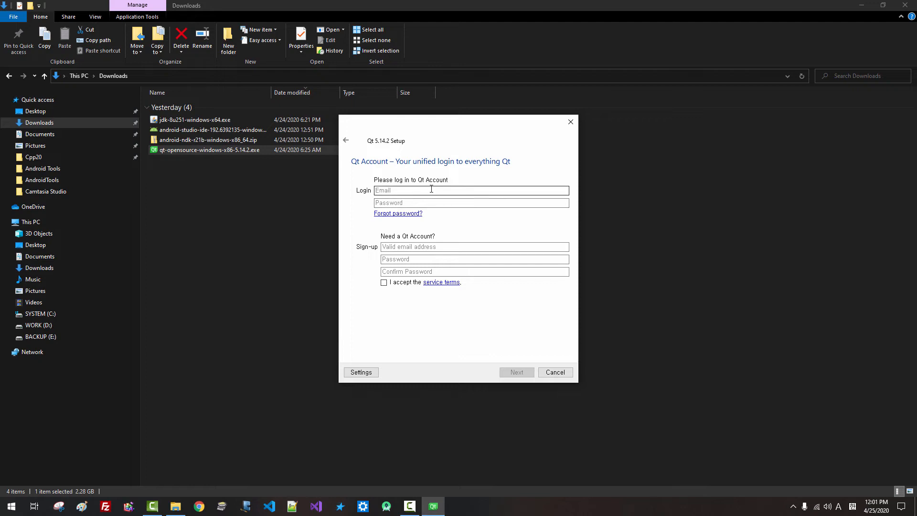
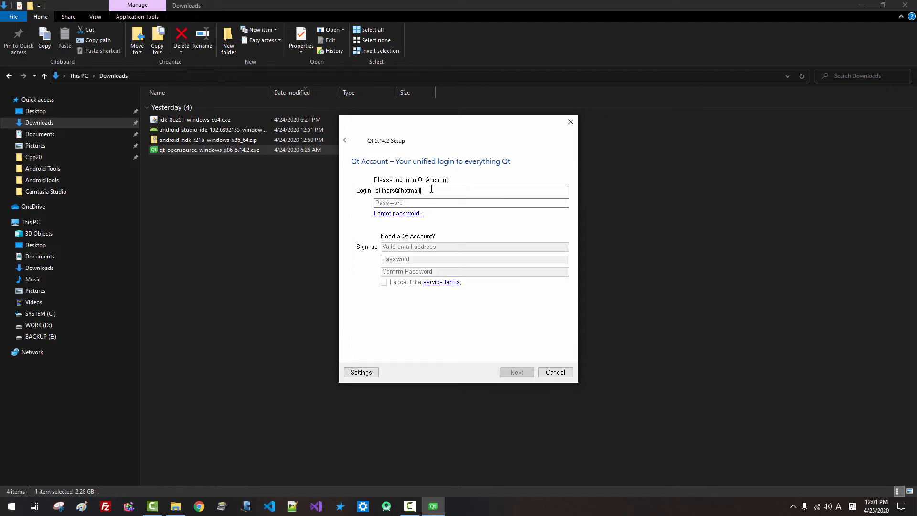
pyautogui.click(453, 203)
pyautogui.write('*****')
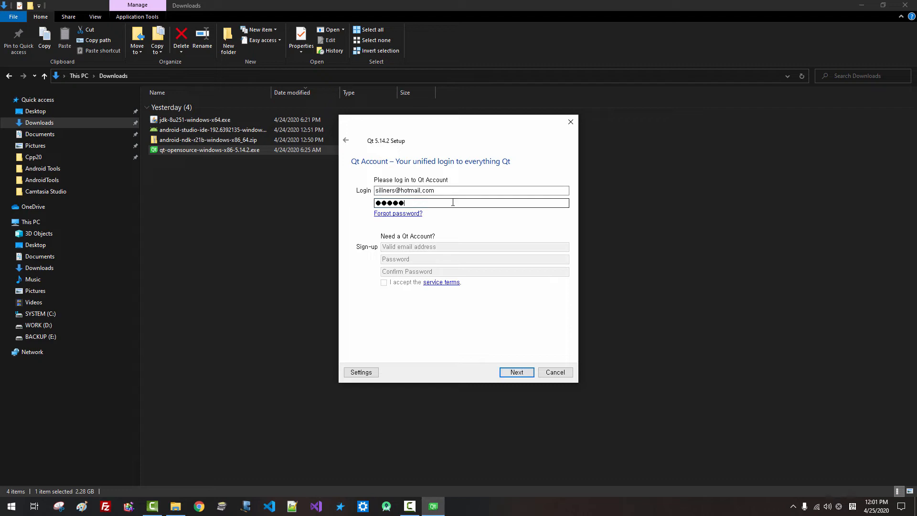
pyautogui.write('********')
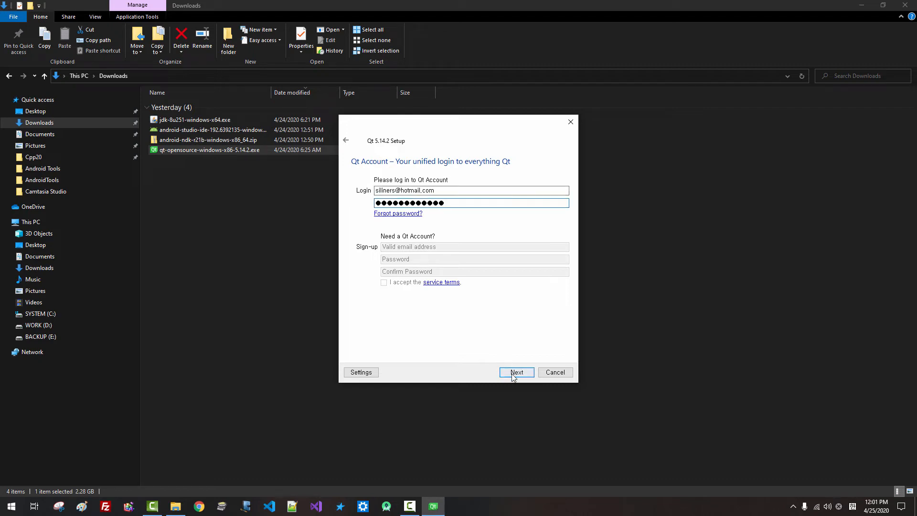
pyautogui.click(514, 373)
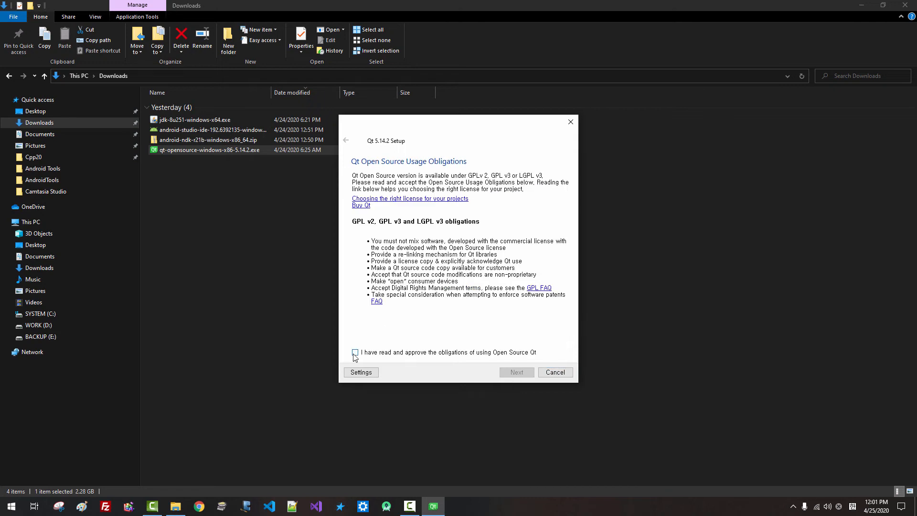
# Accept the open source obligations and keep C:\Qt\Qt5.14.2 as the installation folder
pyautogui.click(355, 353)
pyautogui.click(516, 377)
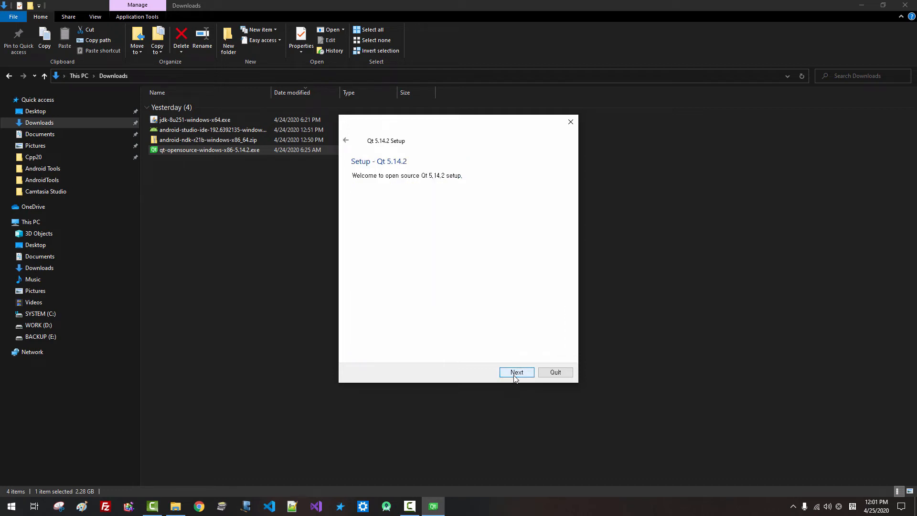
pyautogui.click(517, 376)
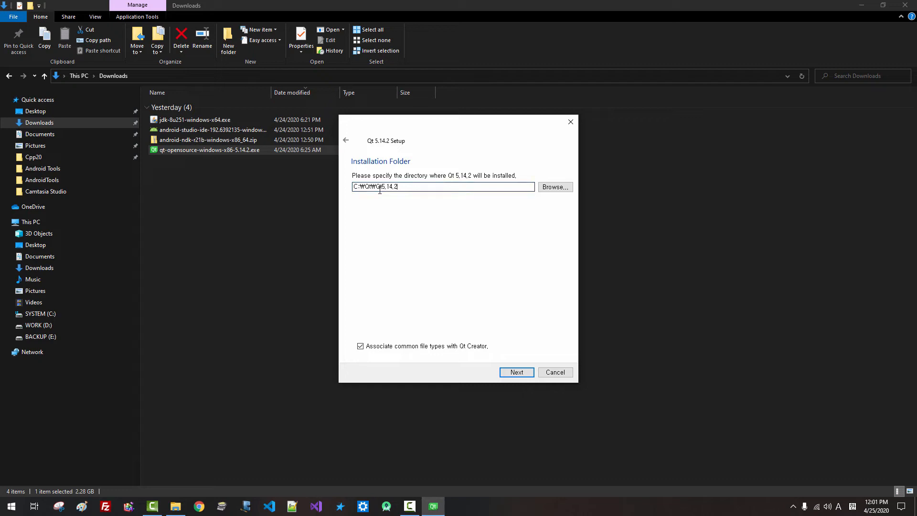
pyautogui.moveTo(408, 190); pyautogui.dragTo(345, 187)
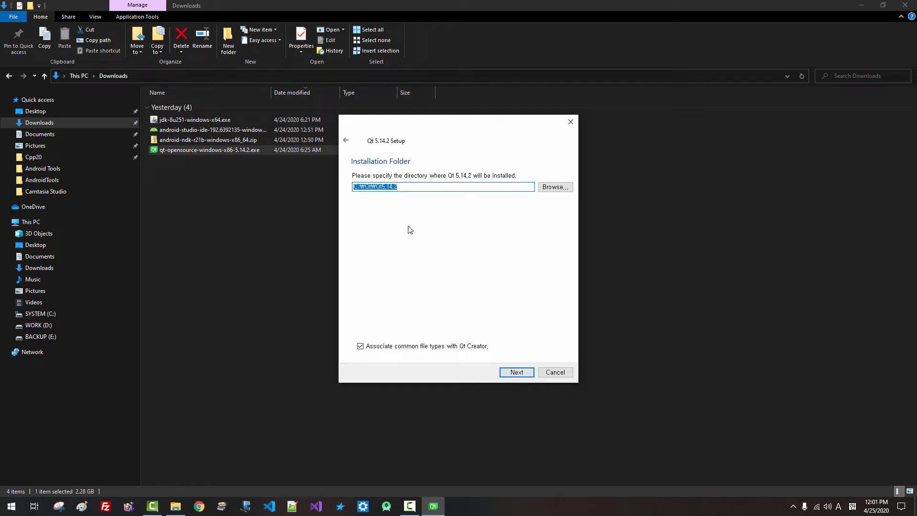
pyautogui.click(395, 205)
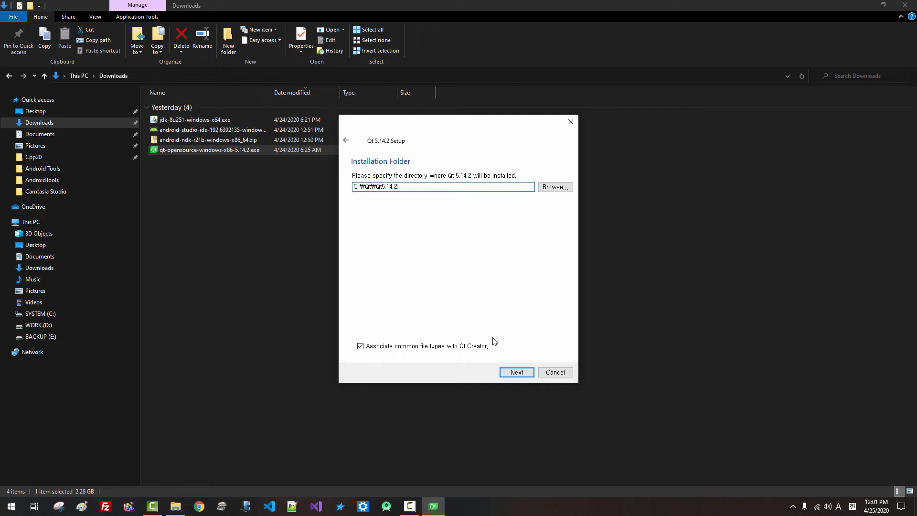
pyautogui.click(511, 376)
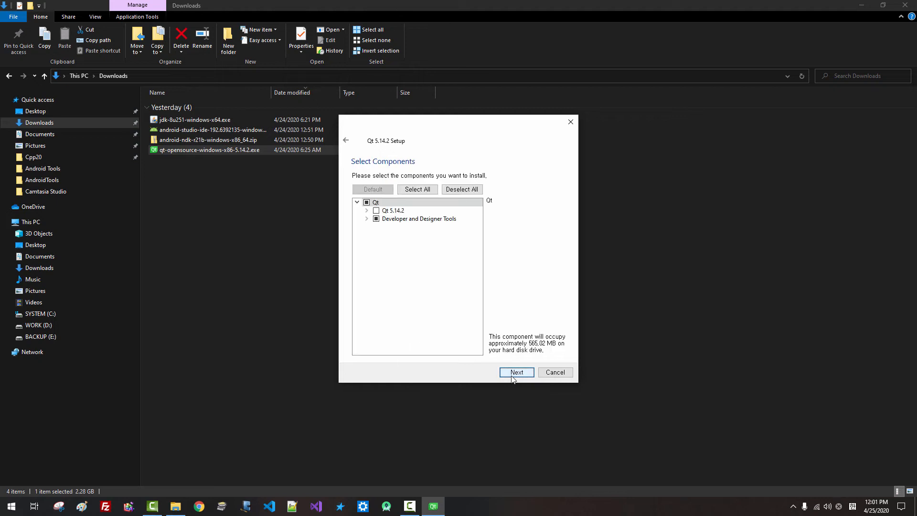
# Check all Qt components, then exclude MSVC 2015 64-bit and the five UWP builds
pyautogui.click(367, 203)
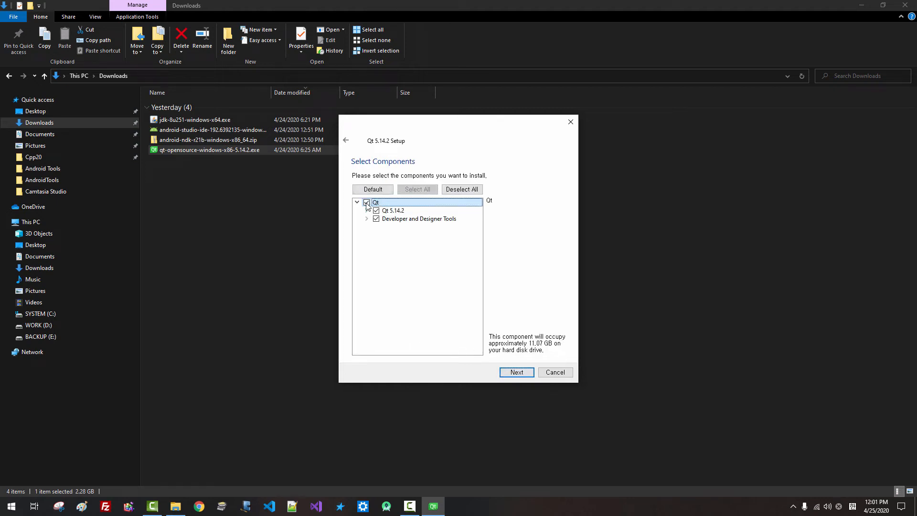
pyautogui.click(366, 211)
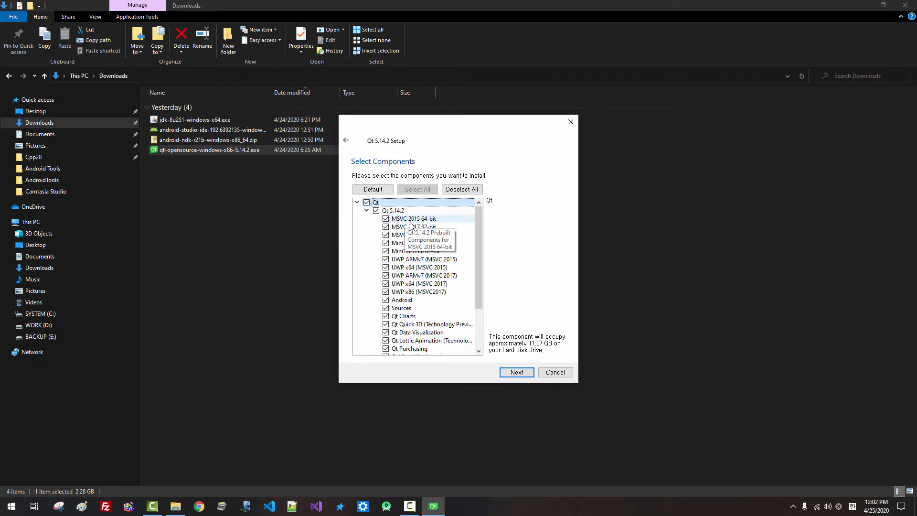
pyautogui.click(386, 219)
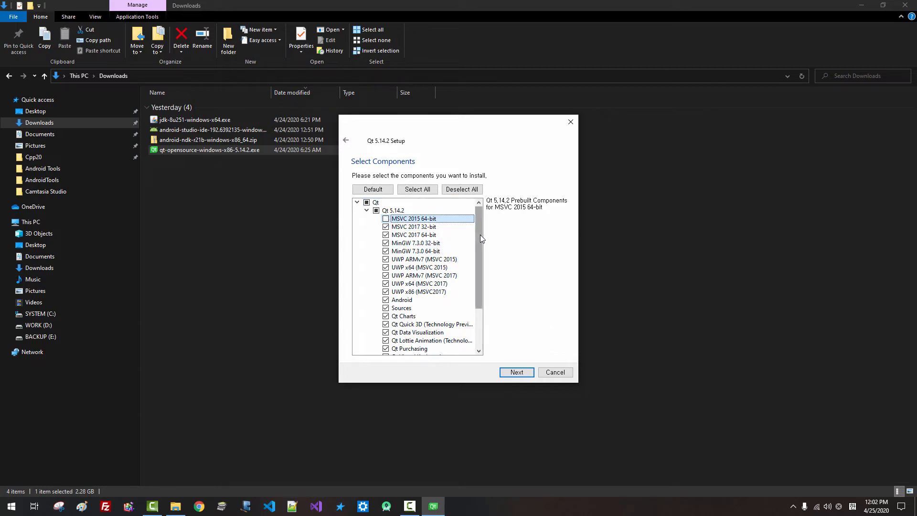
pyautogui.moveTo(481, 244); pyautogui.dragTo(482, 249)
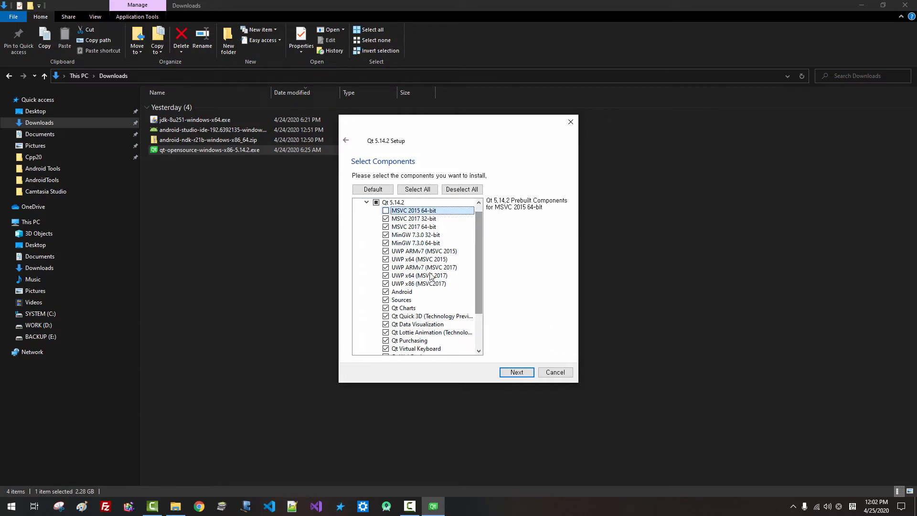
pyautogui.click(386, 251)
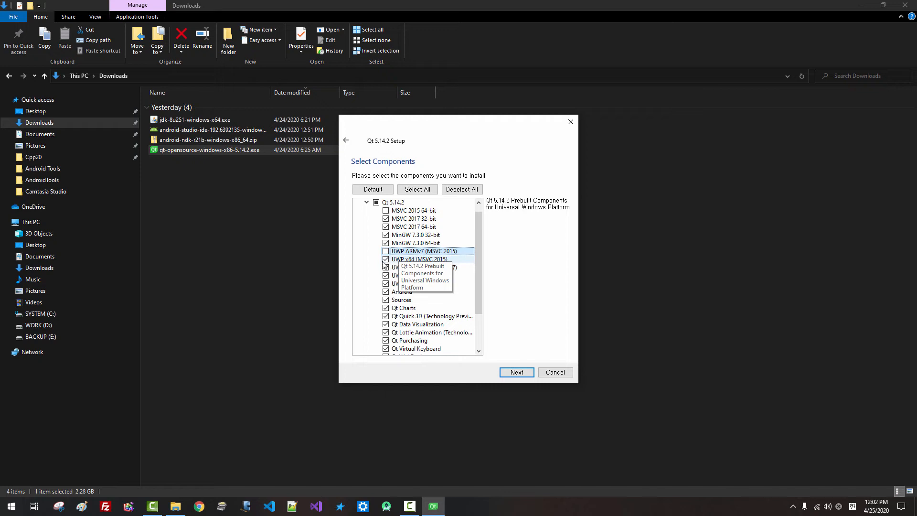
pyautogui.click(386, 260)
pyautogui.click(386, 268)
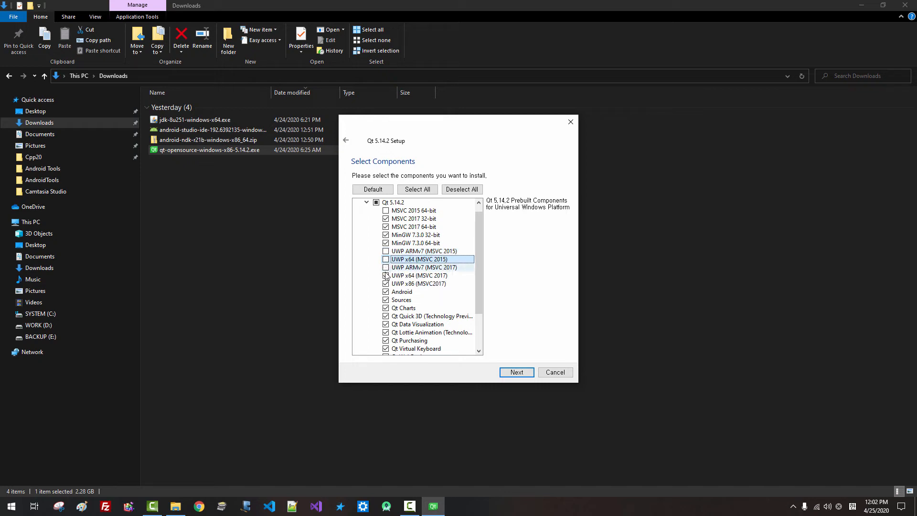
pyautogui.click(386, 276)
pyautogui.click(386, 283)
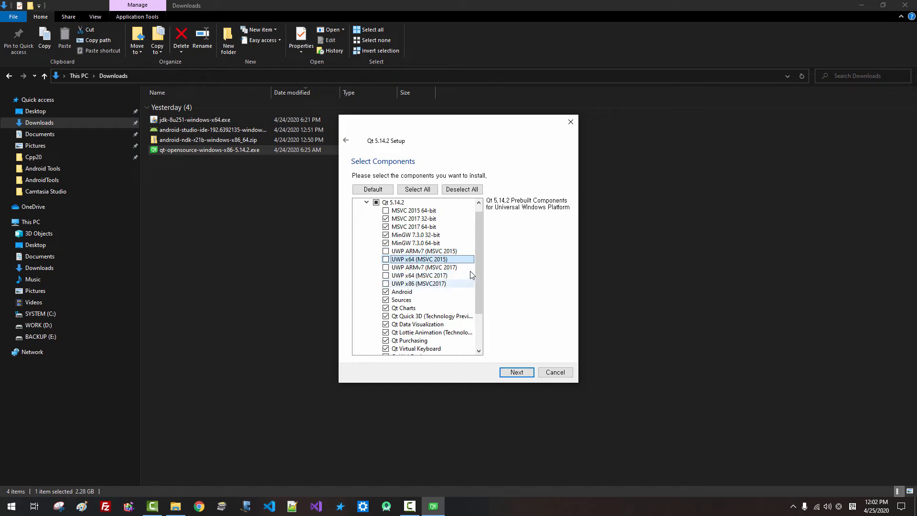
# Expand Developer and Designer Tools and enlarge the setup window to see all components
pyautogui.moveTo(478, 260); pyautogui.dragTo(472, 310)
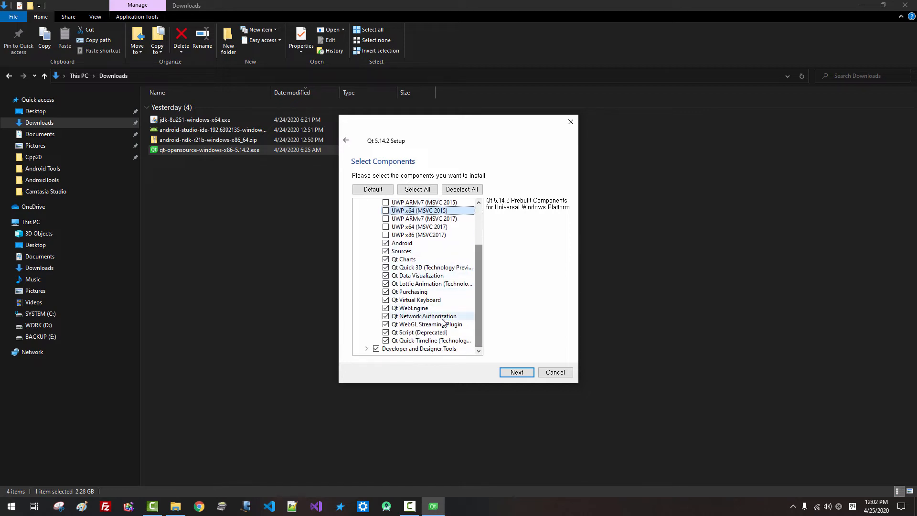
pyautogui.click(368, 350)
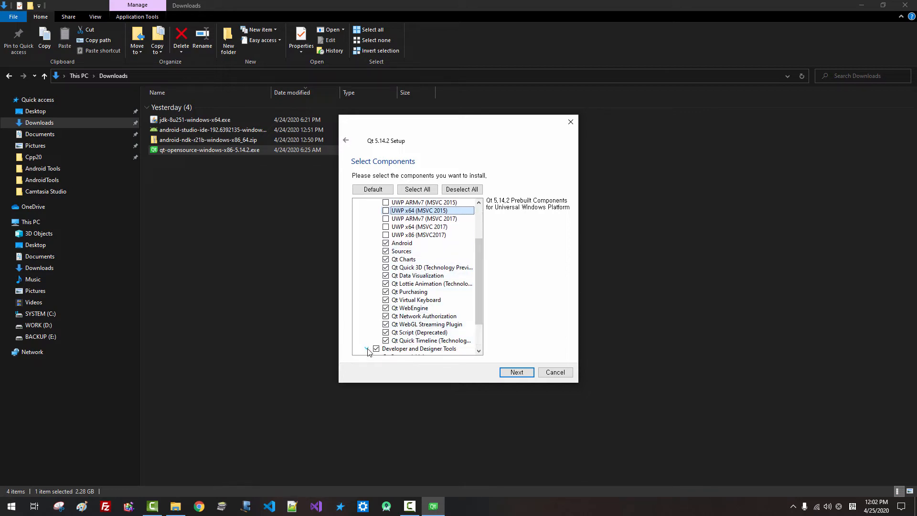
pyautogui.moveTo(477, 306); pyautogui.dragTo(474, 336)
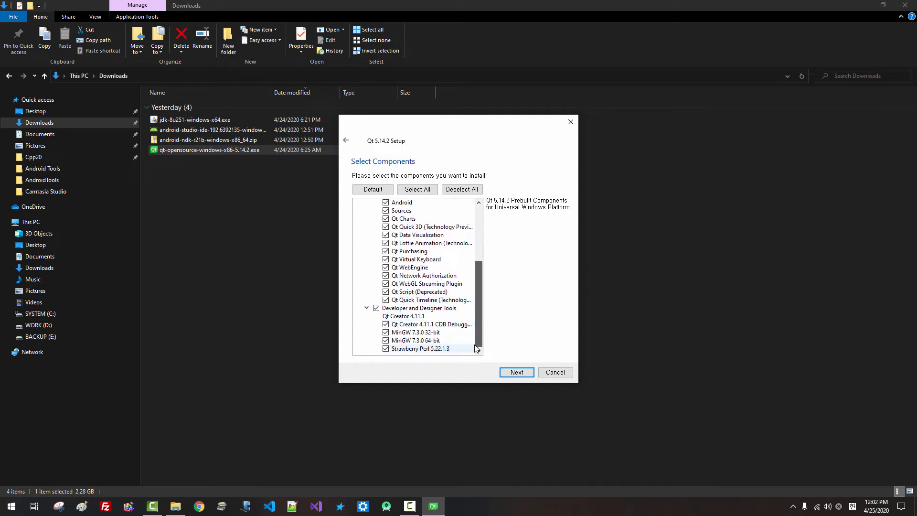
pyautogui.moveTo(577, 382); pyautogui.dragTo(676, 478)
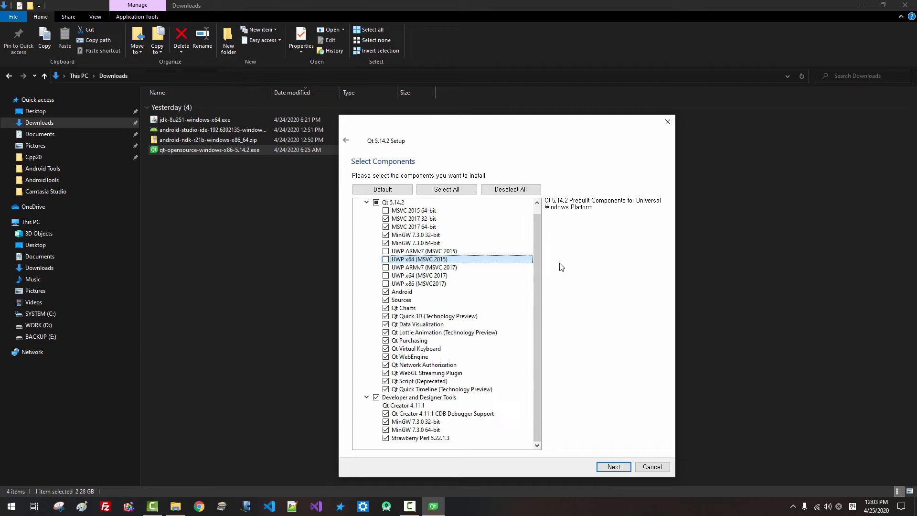
# Accept the license agreements and keep the default Start Menu folder
pyautogui.click(617, 469)
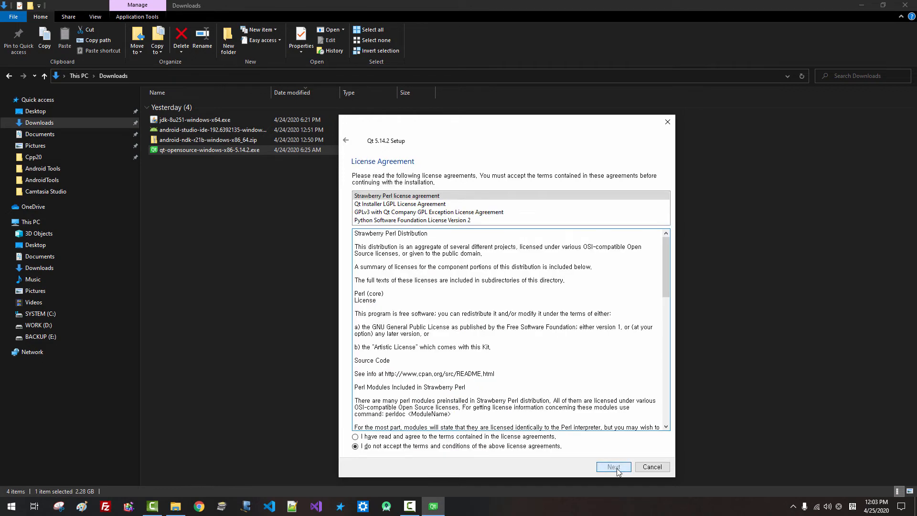
pyautogui.click(355, 437)
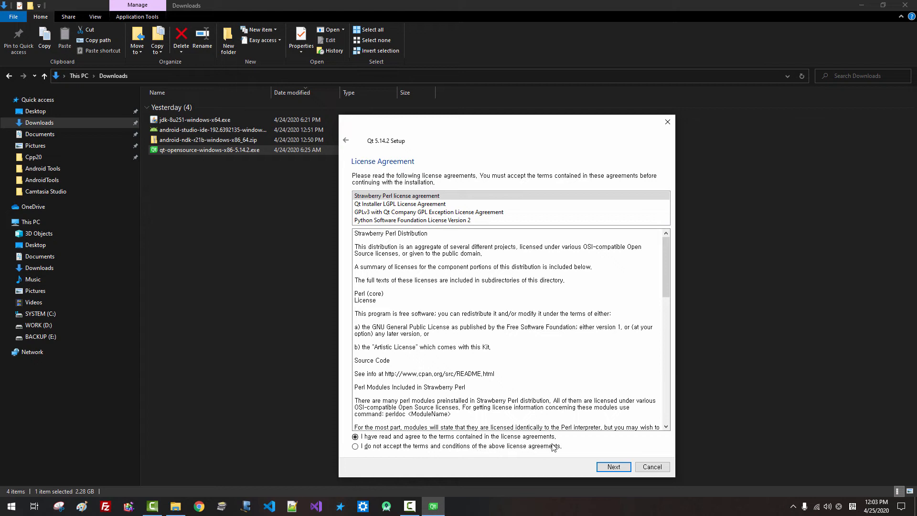
pyautogui.click(615, 467)
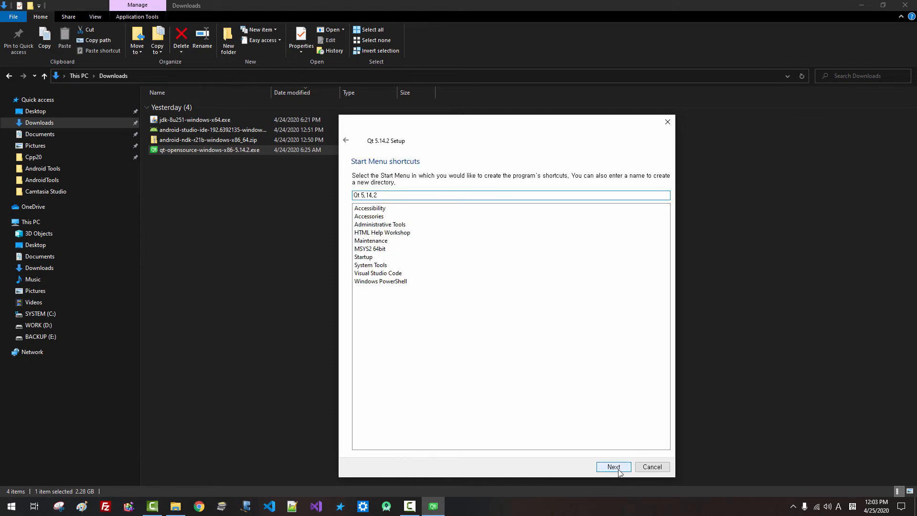
pyautogui.click(615, 467)
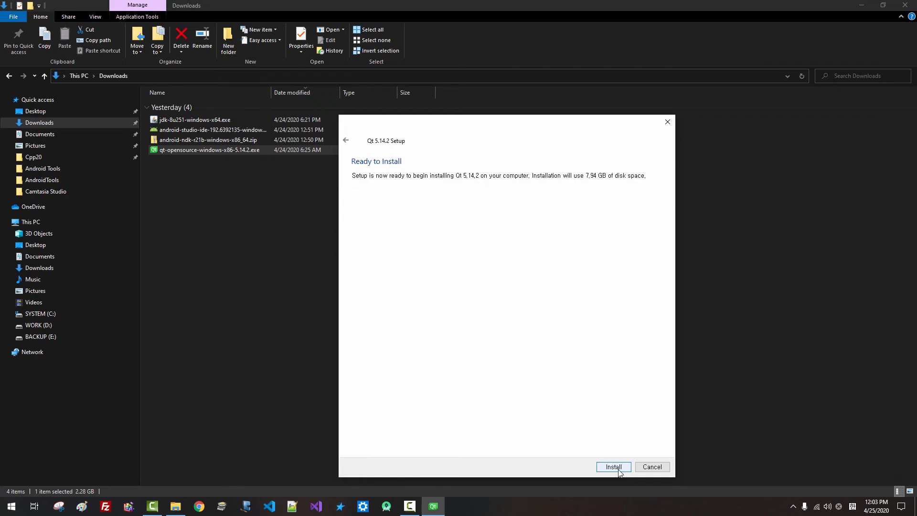
# Install Qt 5.14.2, finish with Qt Creator launching, and return to Downloads
pyautogui.click(618, 470)
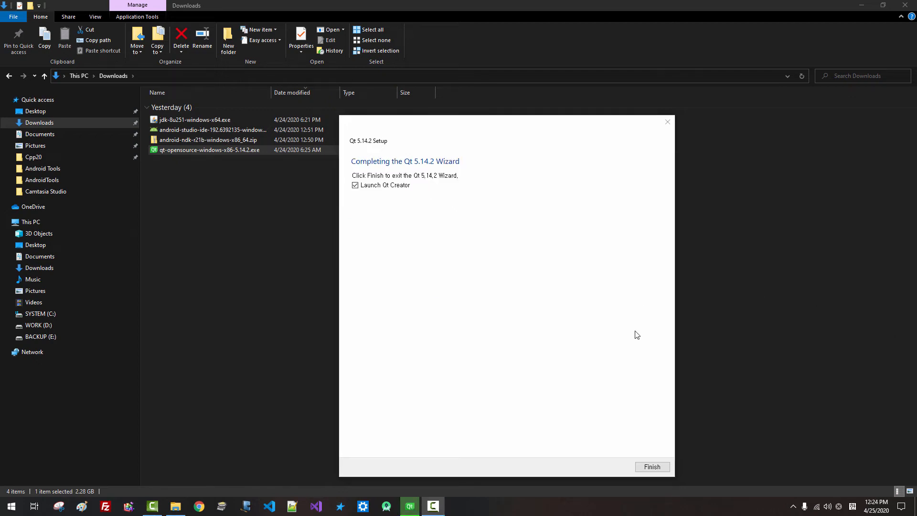
pyautogui.click(652, 468)
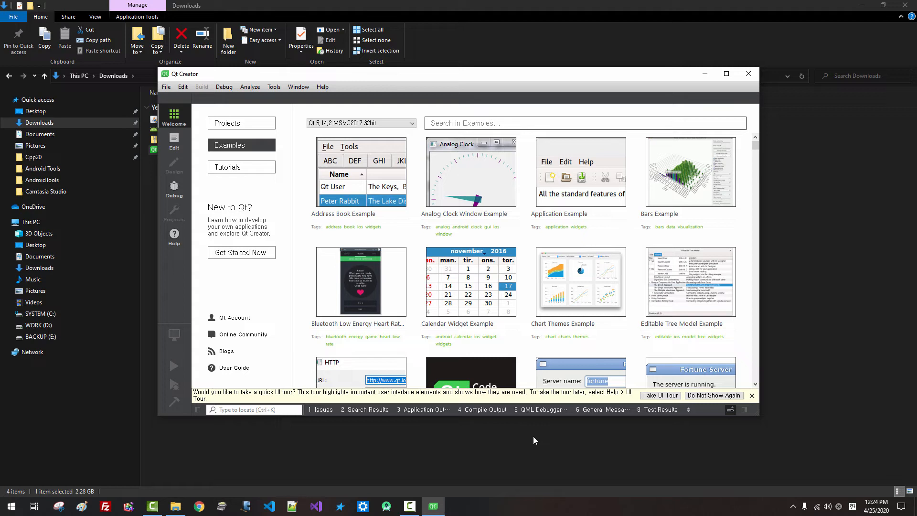
pyautogui.click(533, 436)
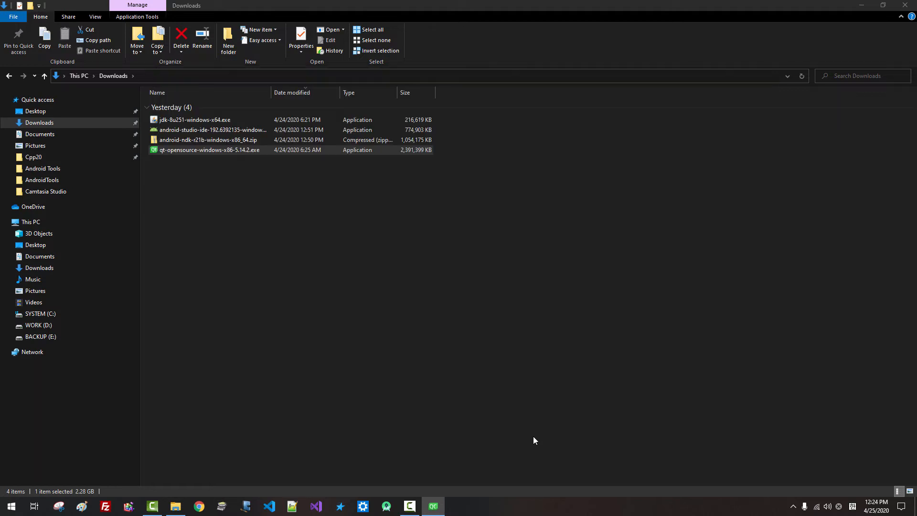
# Extract android-ndk-r21b-windows-x86_64.zip into its suggested folder
pyautogui.click(204, 142)
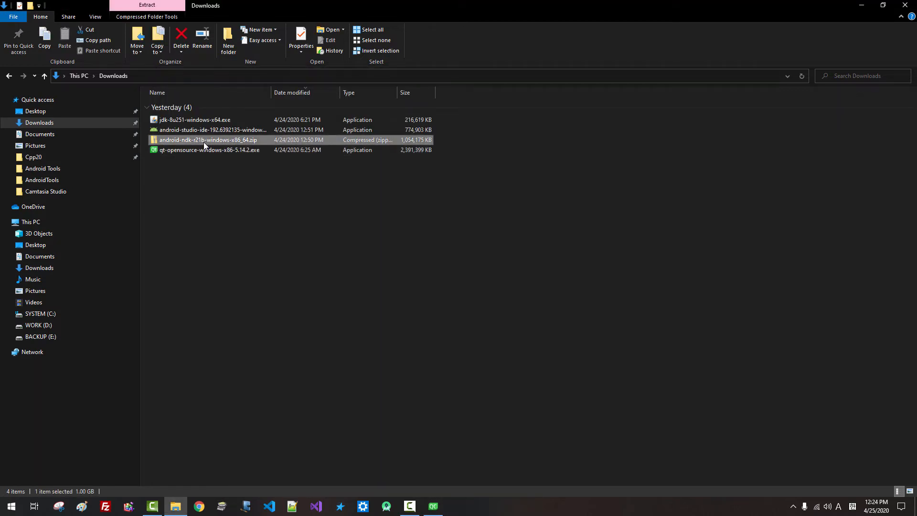
pyautogui.rightClick(204, 142)
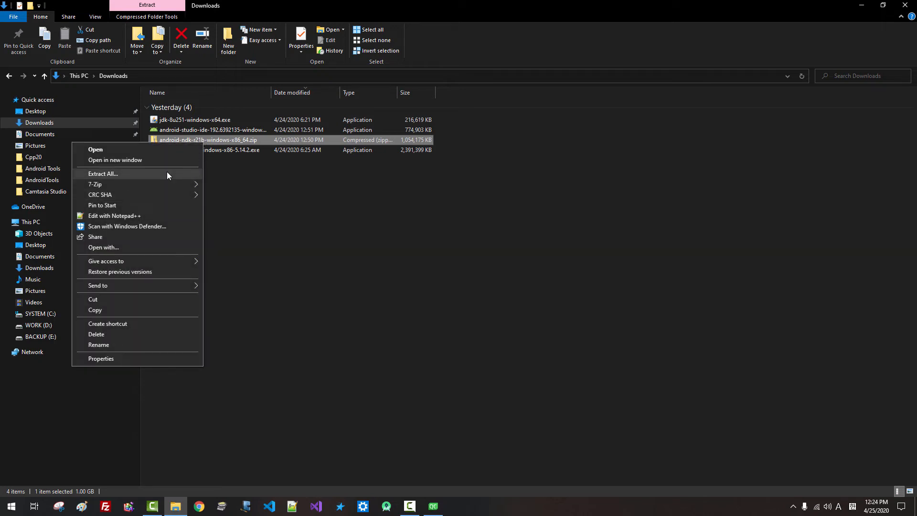
pyautogui.click(167, 174)
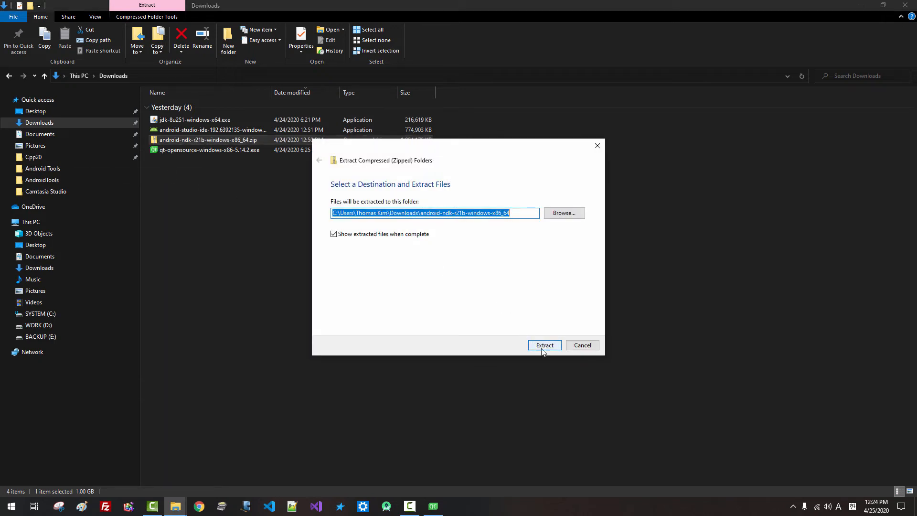
pyautogui.click(544, 351)
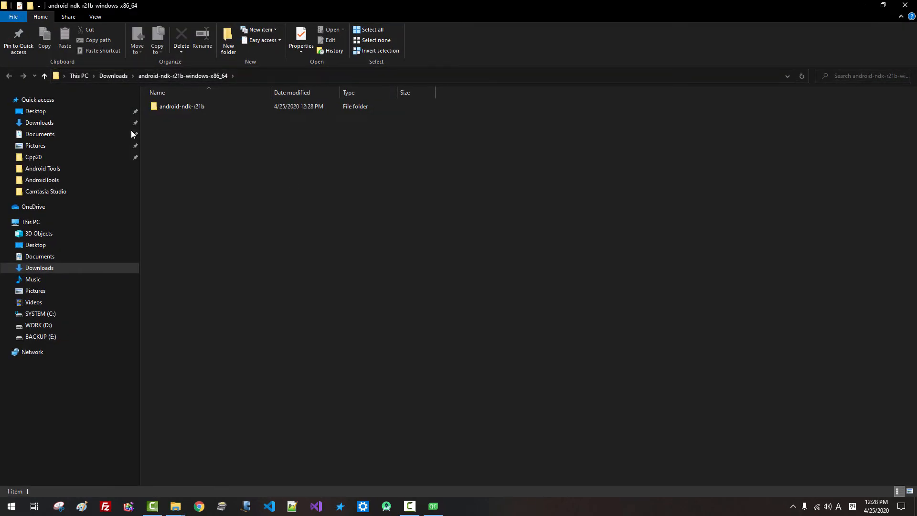
# Open the extracted android-ndk-r21b-windows-x86_64 folder from Downloads
pyautogui.click(188, 108)
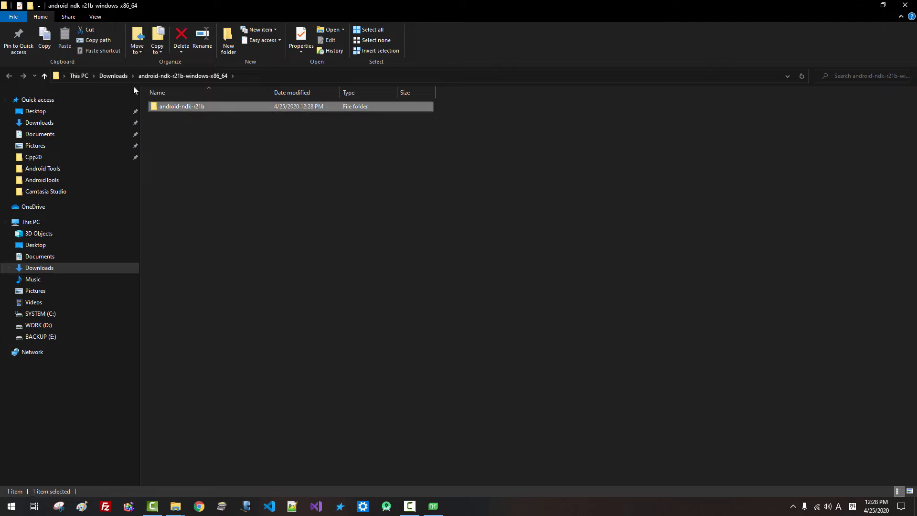
pyautogui.click(113, 76)
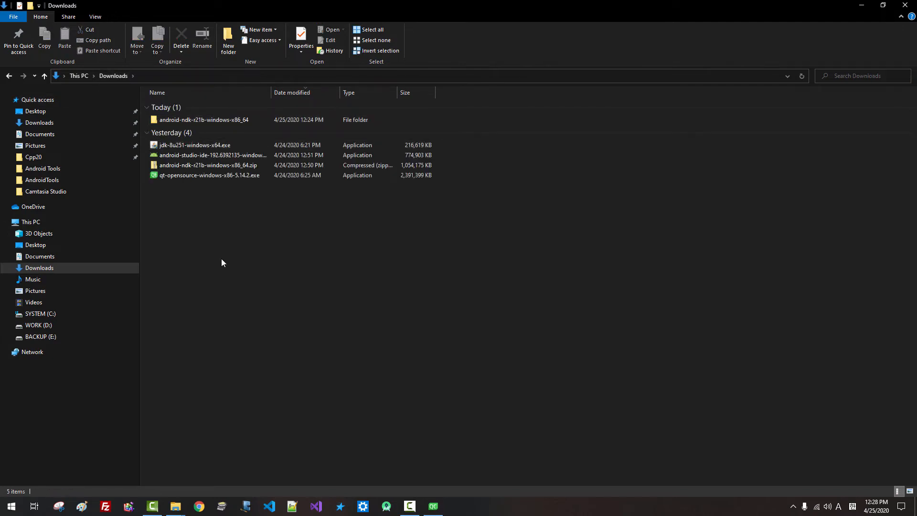
pyautogui.click(226, 123)
pyautogui.doubleClick(225, 122)
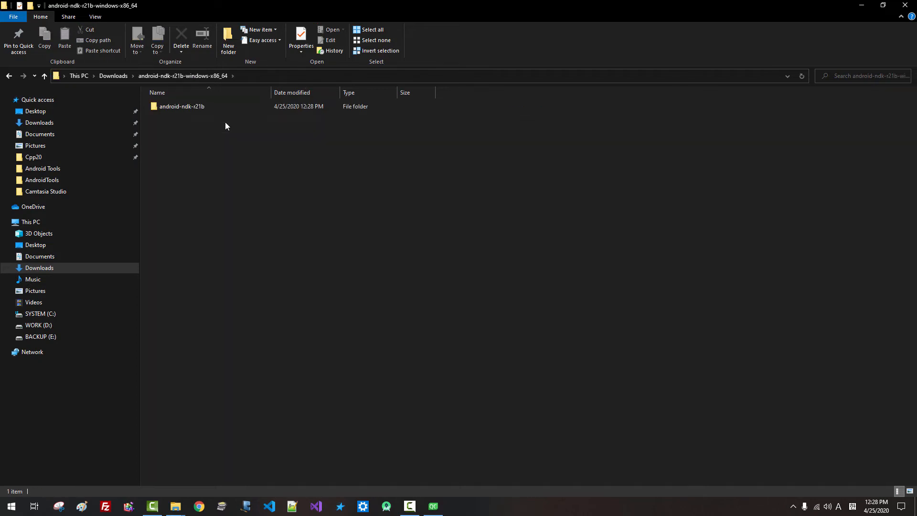
# Copy the android-ndk-r21b folder into C:\DevSoft\Android, then close Qt Creator
pyautogui.rightClick(196, 108)
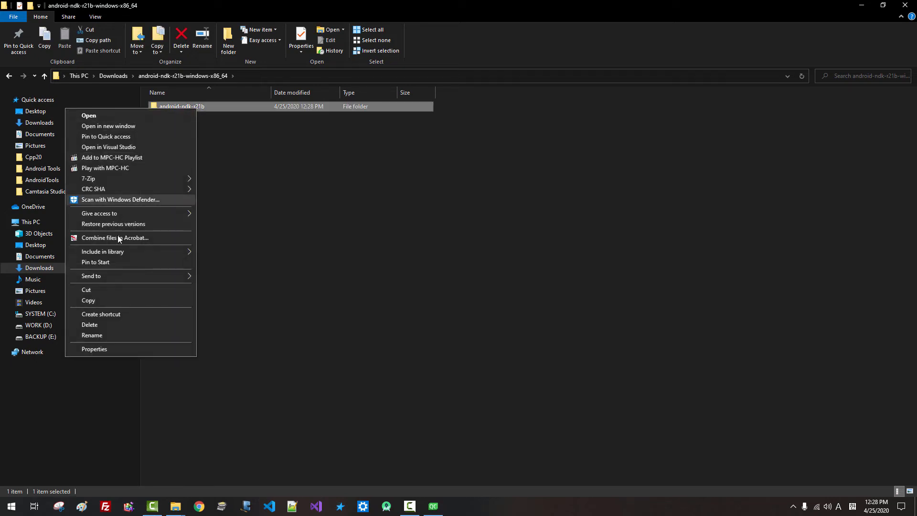
pyautogui.click(88, 300)
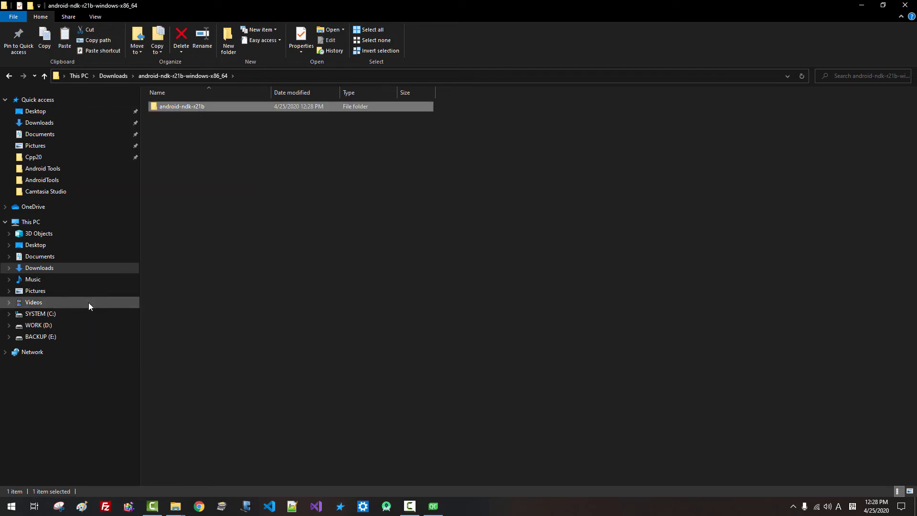
pyautogui.click(48, 313)
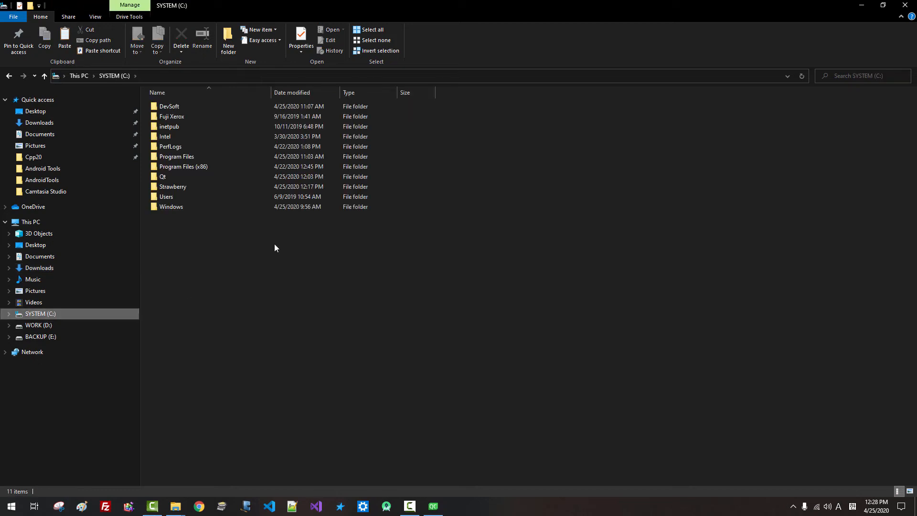
pyautogui.doubleClick(170, 106)
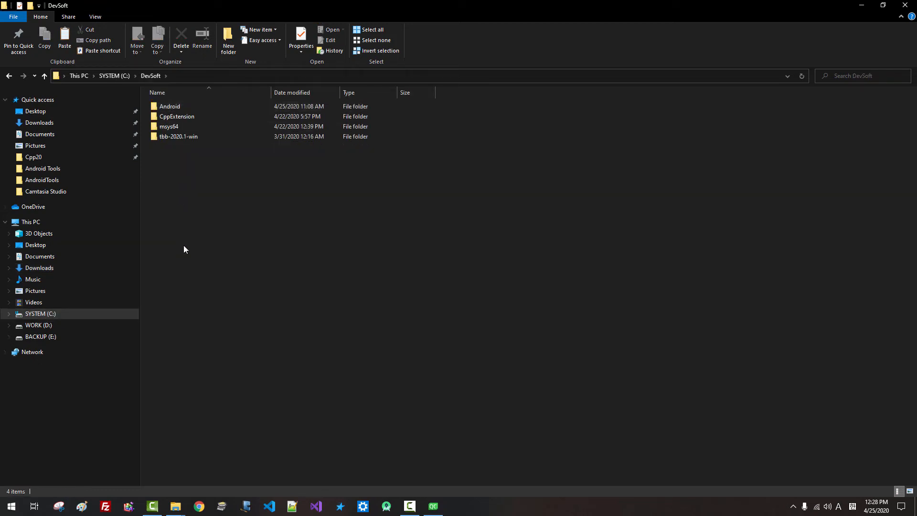
pyautogui.doubleClick(171, 107)
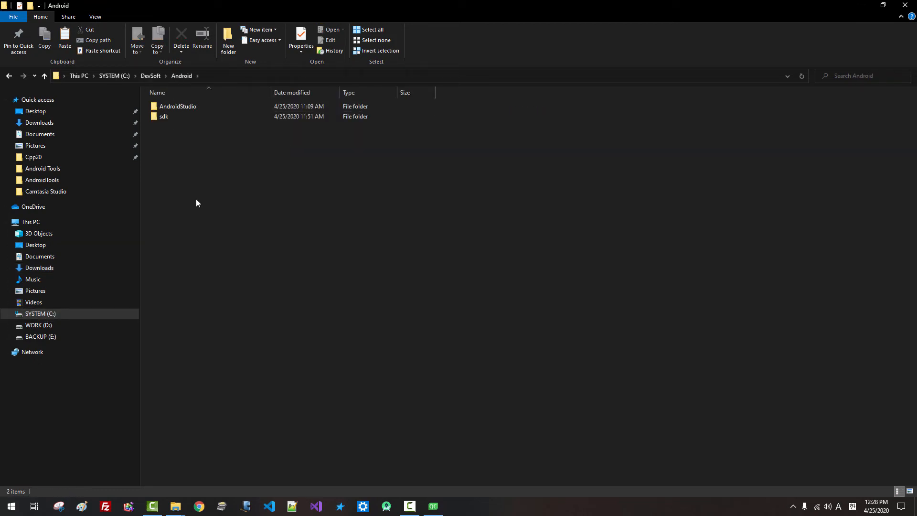
pyautogui.rightClick(201, 156)
pyautogui.click(167, 225)
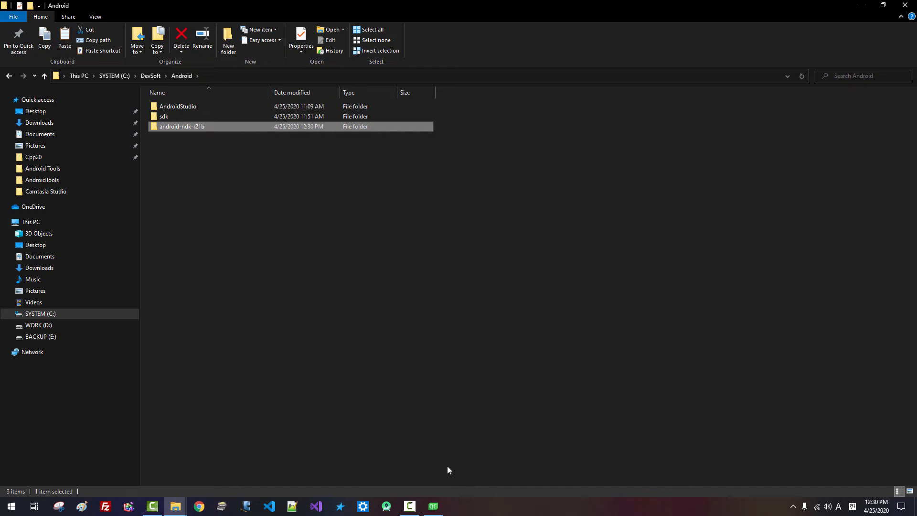
pyautogui.click(432, 510)
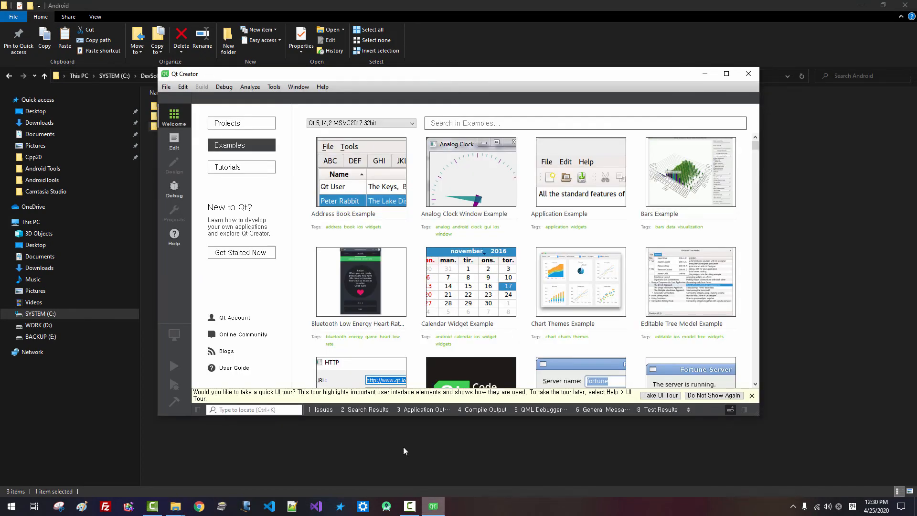
pyautogui.click(748, 74)
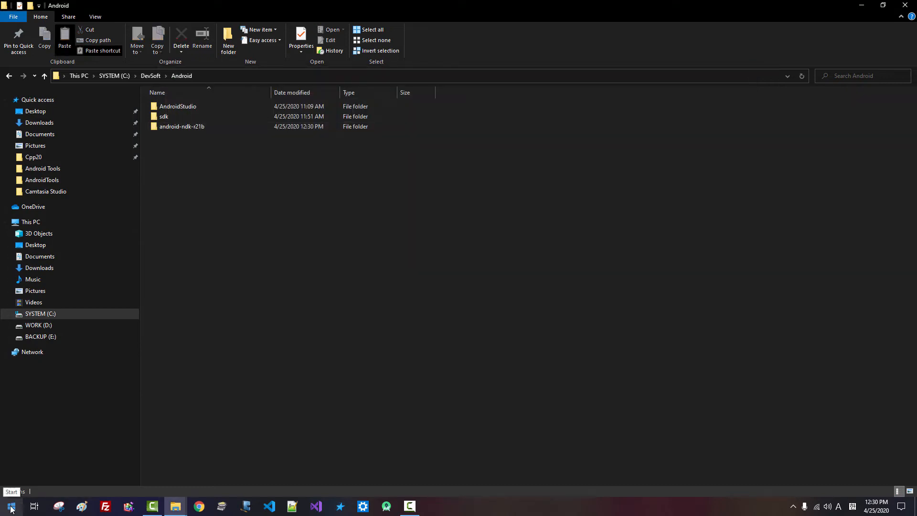
# Search 'environ' to reach Environment Variables and start a new user variable named QTDIR
pyautogui.rightClick(11, 509)
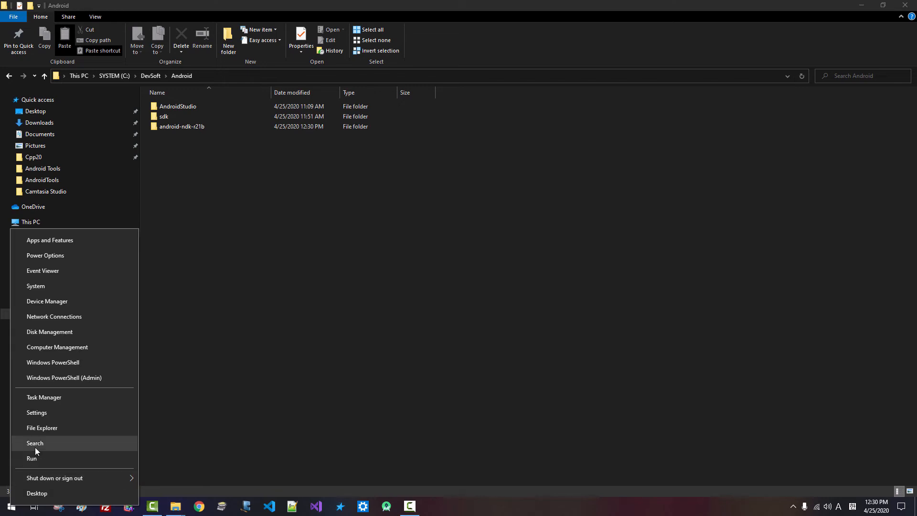
pyautogui.click(35, 447)
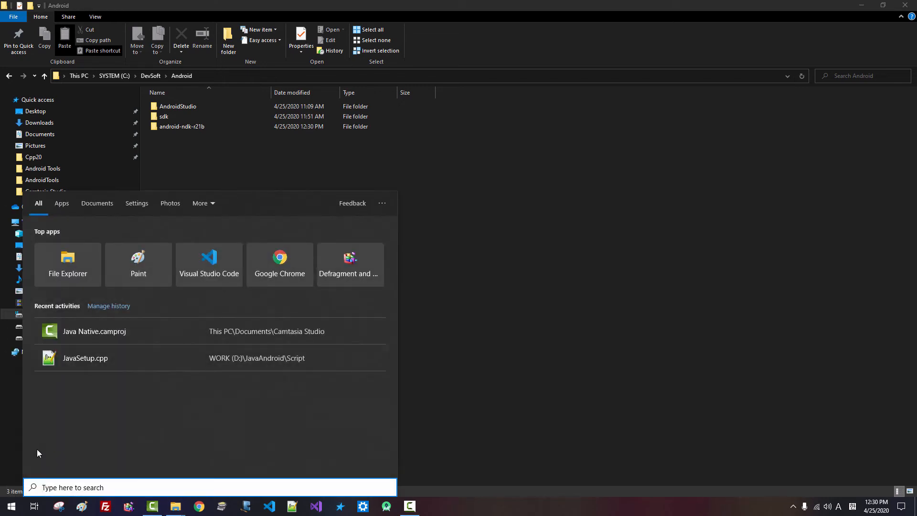
pyautogui.write('environ')
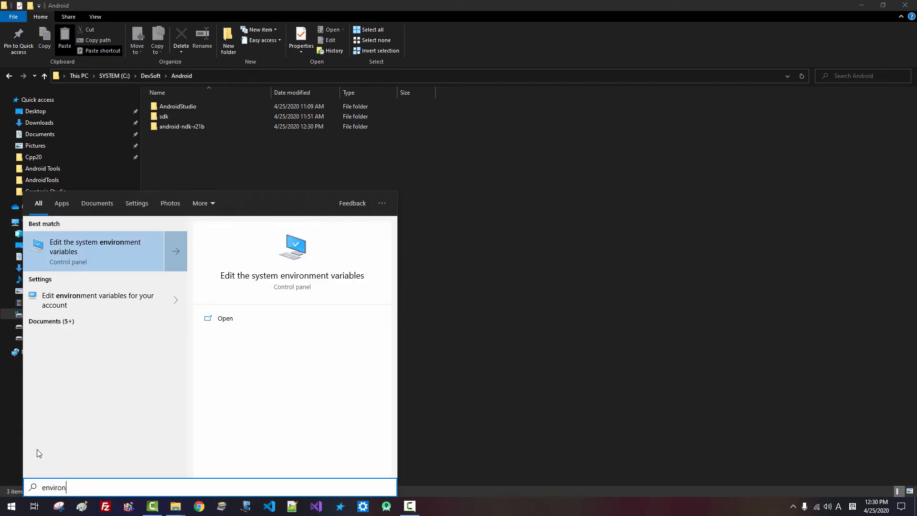
pyautogui.click(98, 253)
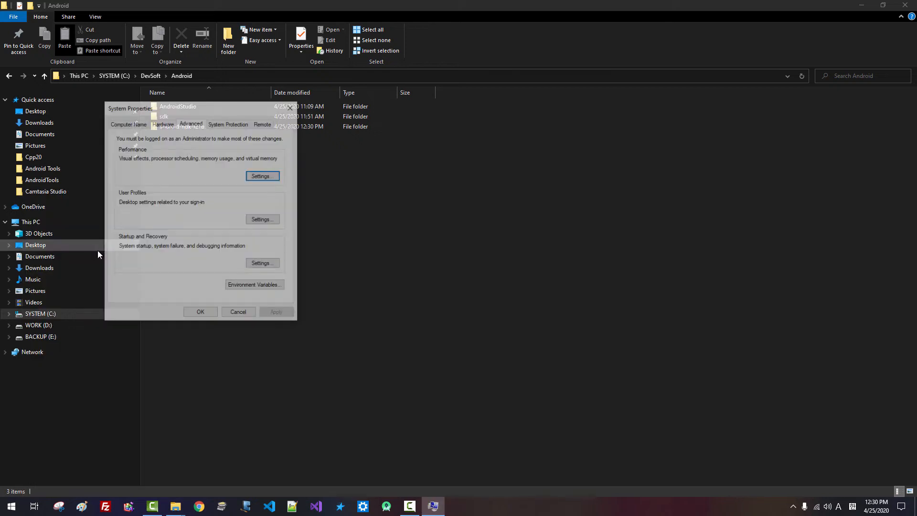
pyautogui.click(253, 287)
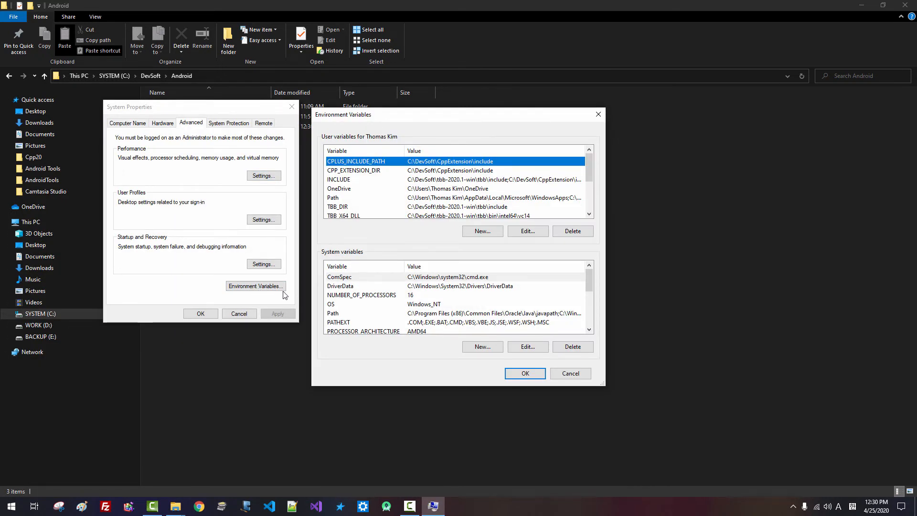
pyautogui.moveTo(603, 386); pyautogui.dragTo(642, 478)
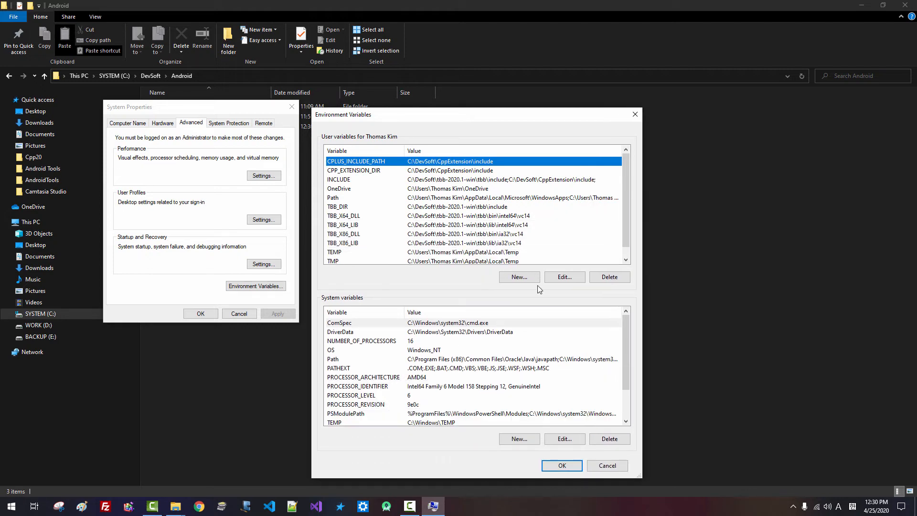
pyautogui.click(520, 277)
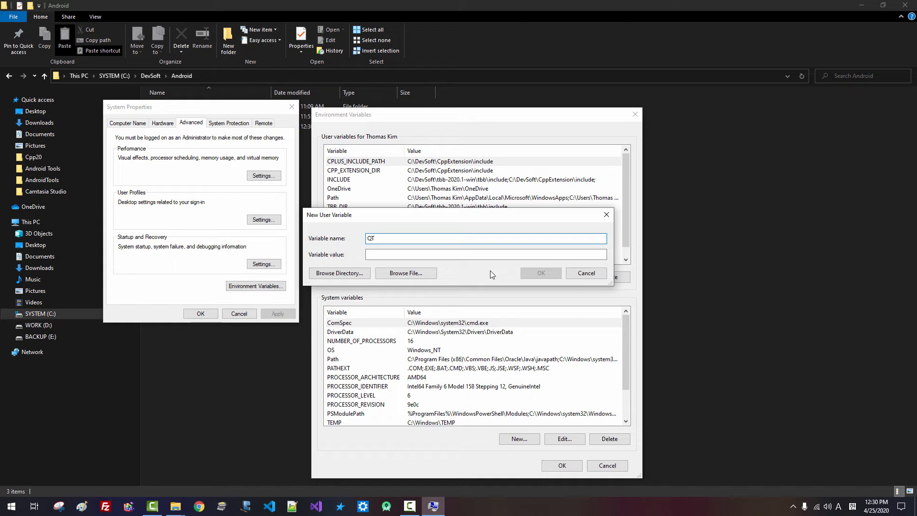
pyautogui.write('QTDIR')
# Set the QTDIR value to C:\Qt\Qt5.14.2\5.14.2\msvc2017_64 using Browse Directory
pyautogui.click(407, 254)
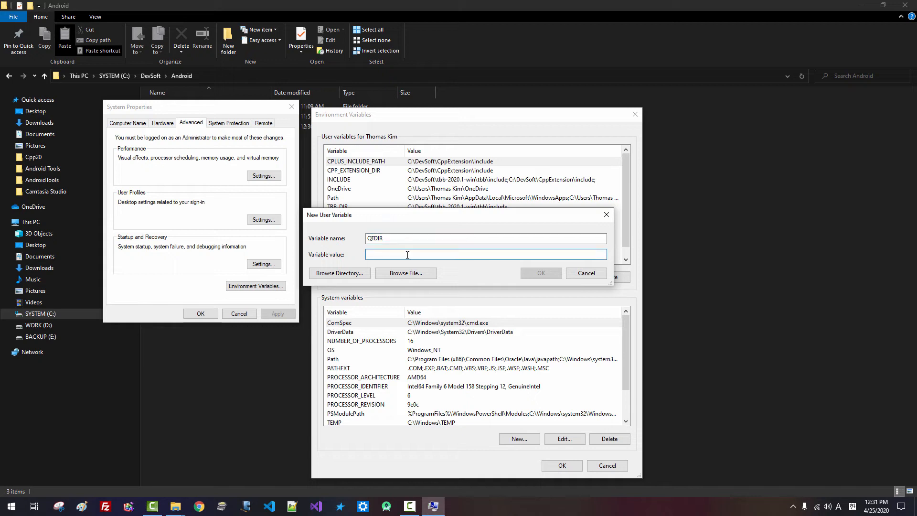
pyautogui.click(353, 278)
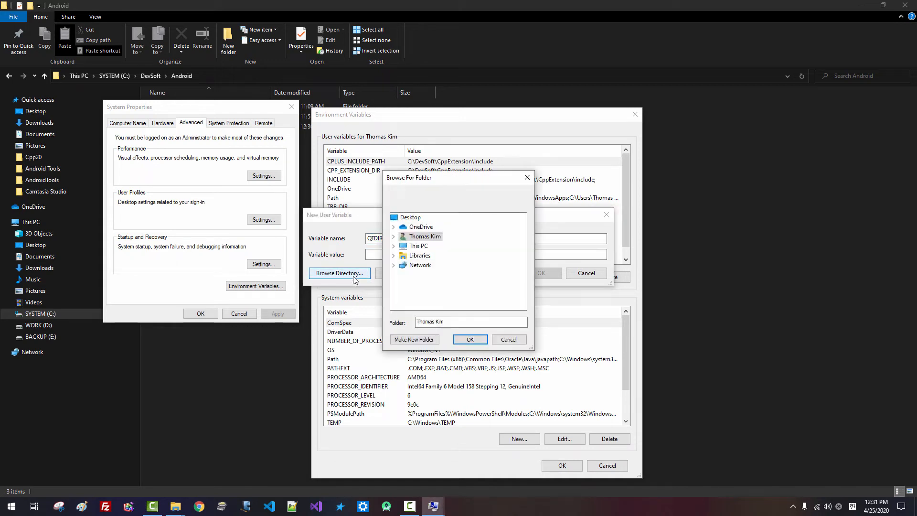
pyautogui.click(394, 246)
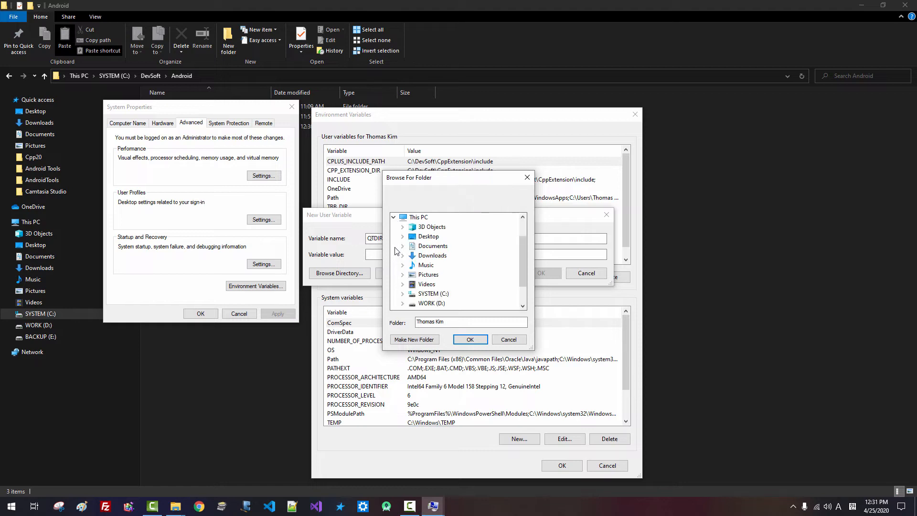
pyautogui.click(402, 293)
pyautogui.click(411, 293)
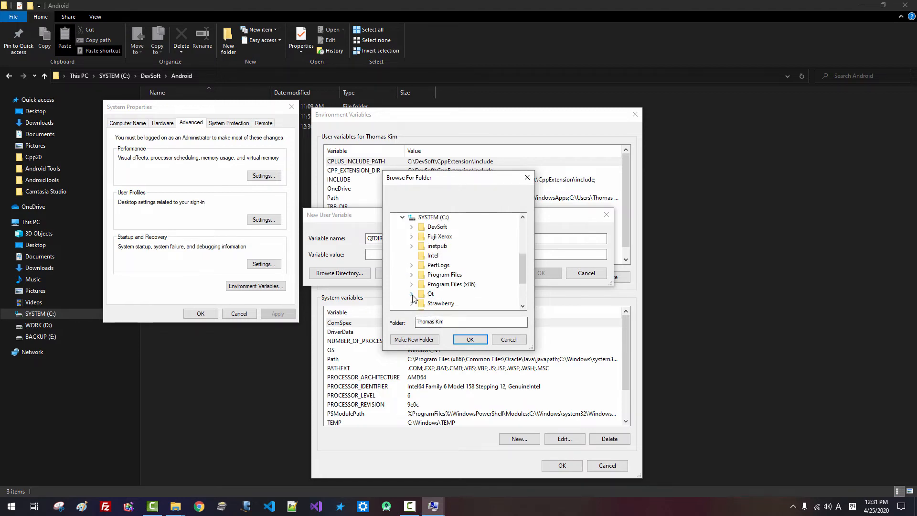
pyautogui.click(420, 303)
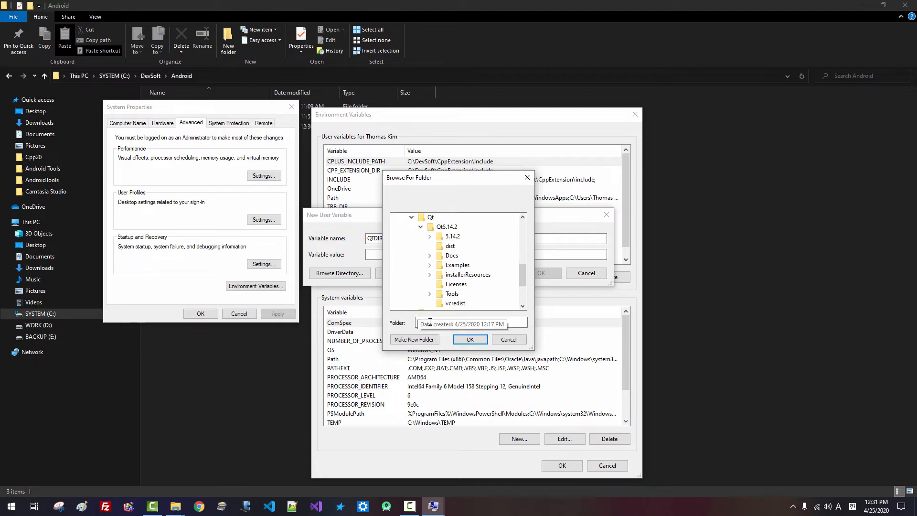
pyautogui.click(431, 237)
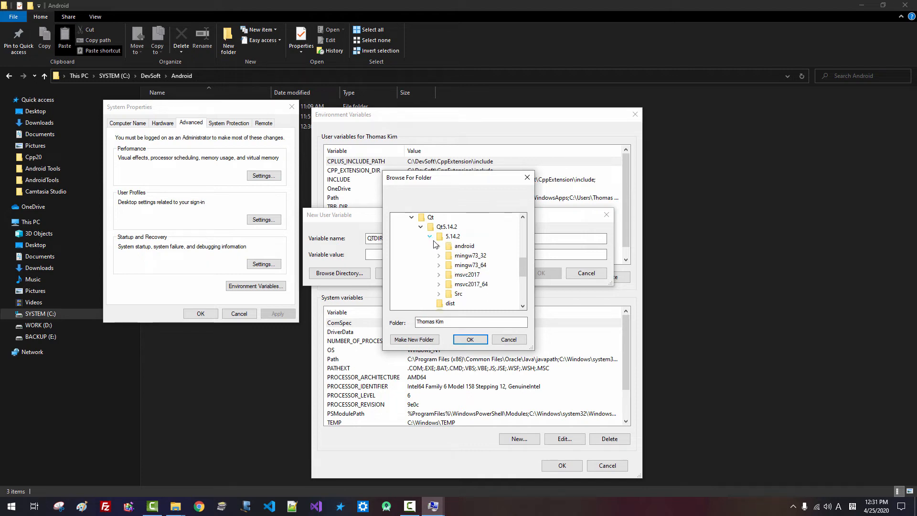
pyautogui.doubleClick(471, 284)
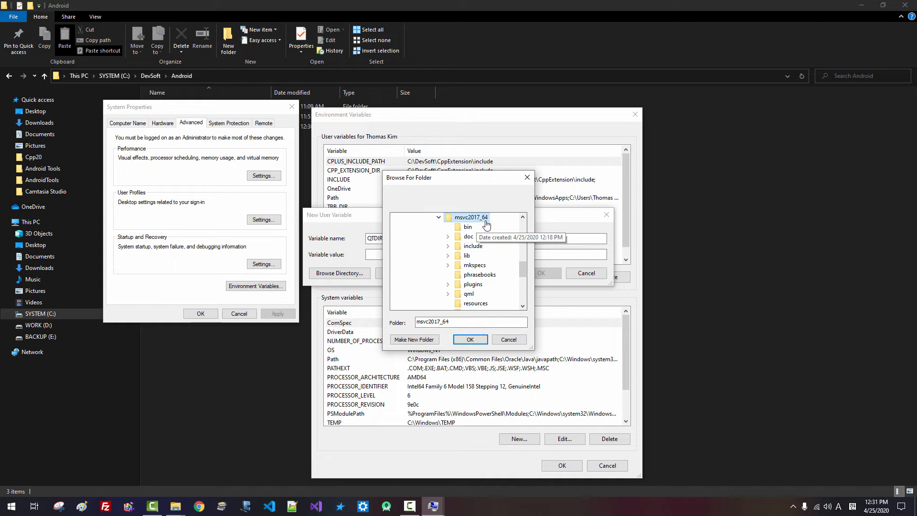
pyautogui.click(470, 339)
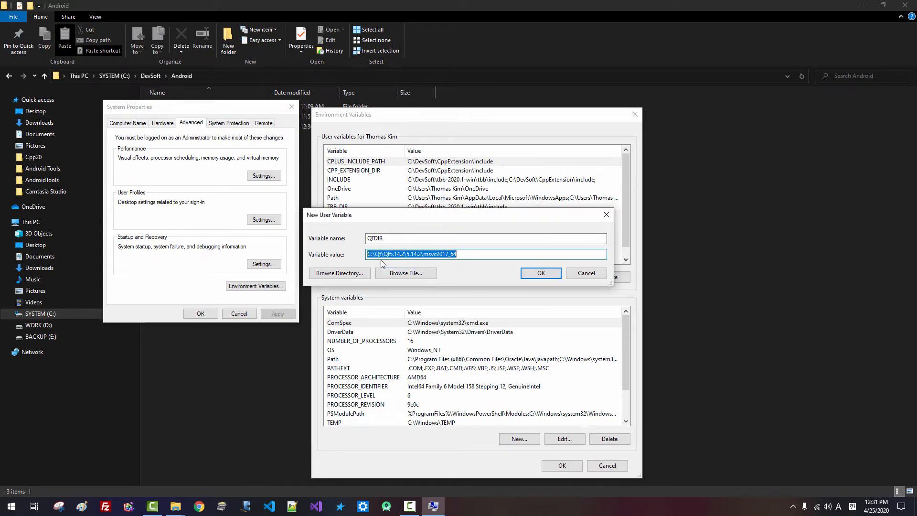
# Save QTDIR and close the Environment Variables and System Properties windows
pyautogui.click(464, 255)
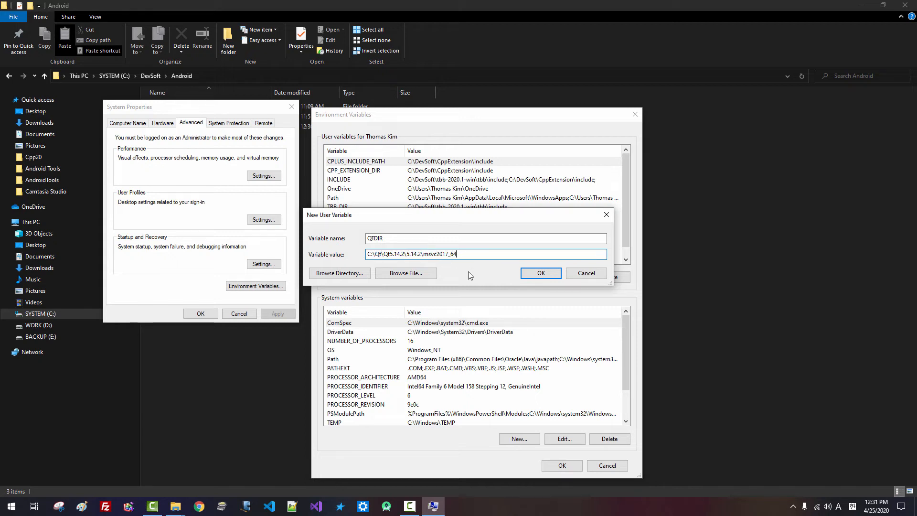
pyautogui.click(538, 276)
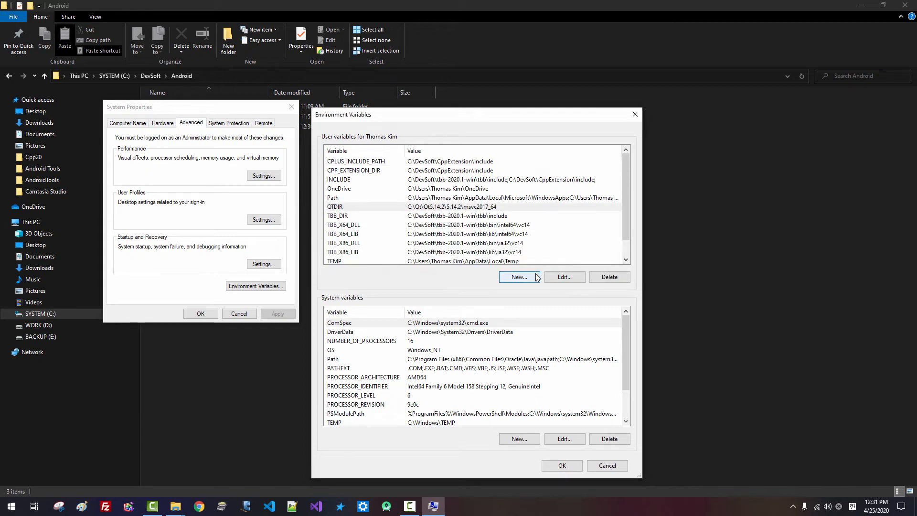
pyautogui.click(560, 463)
pyautogui.click(201, 317)
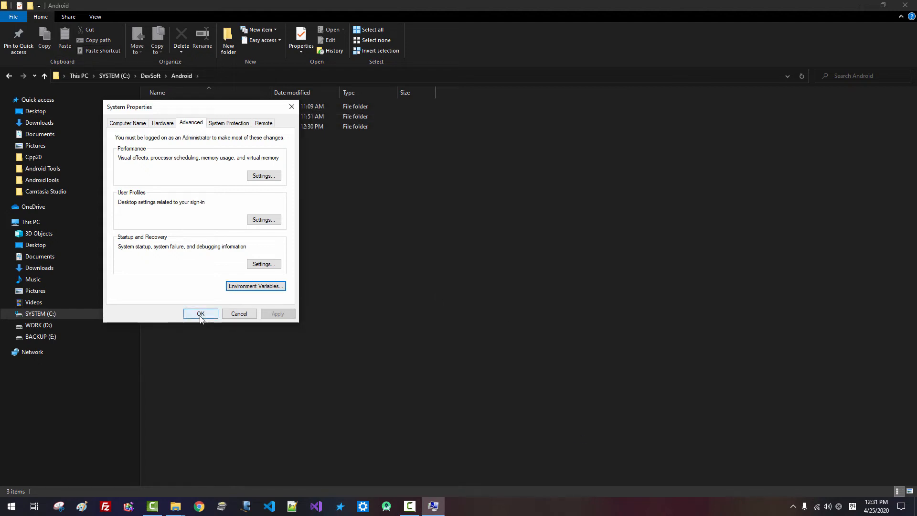
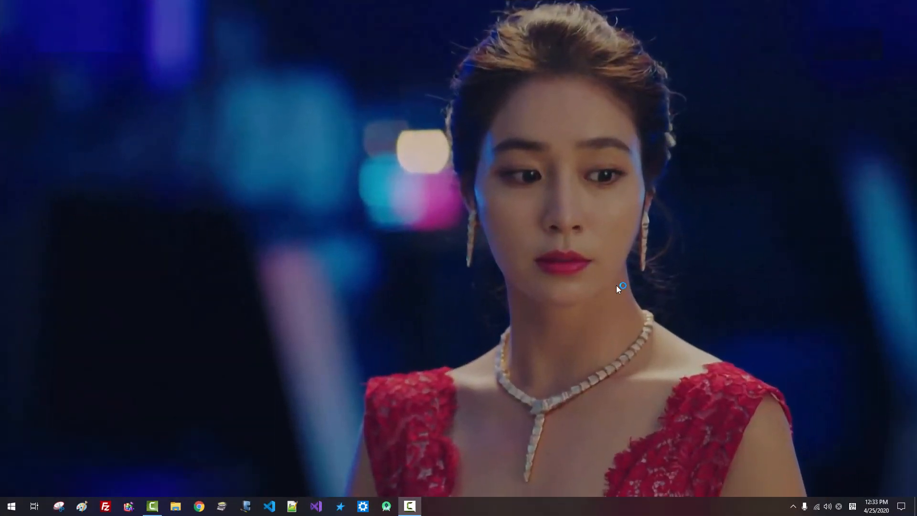
# Pin Qt Creator 4.11.1 (Community) from Start's recently added Qt entries to the taskbar
pyautogui.click(13, 510)
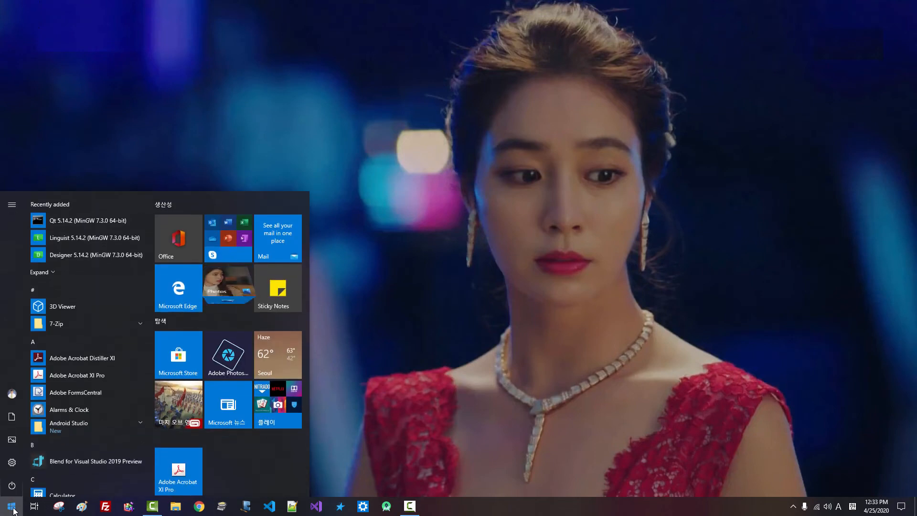
pyautogui.click(54, 274)
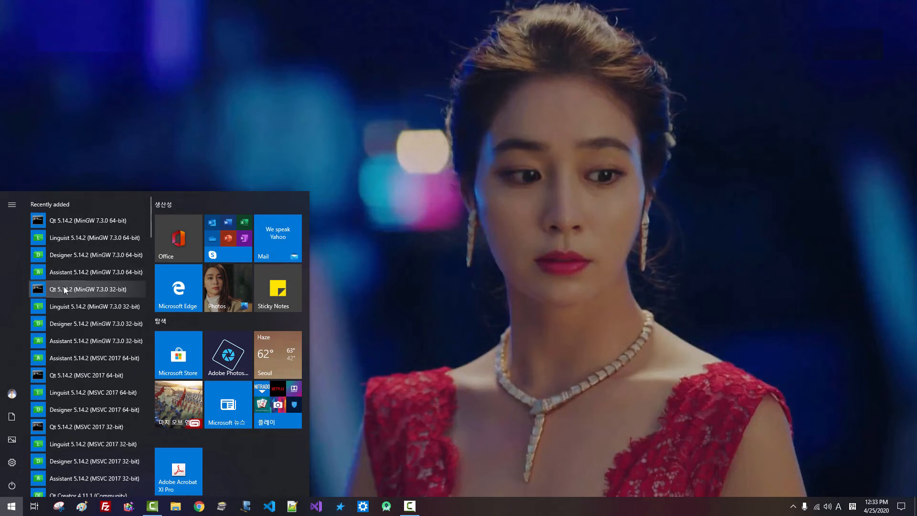
pyautogui.scroll(-2, 64, 285)
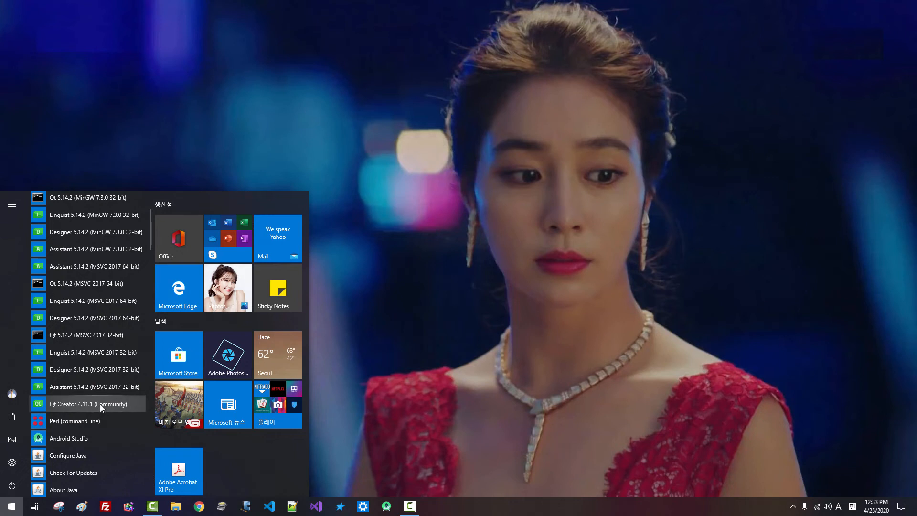
pyautogui.rightClick(99, 405)
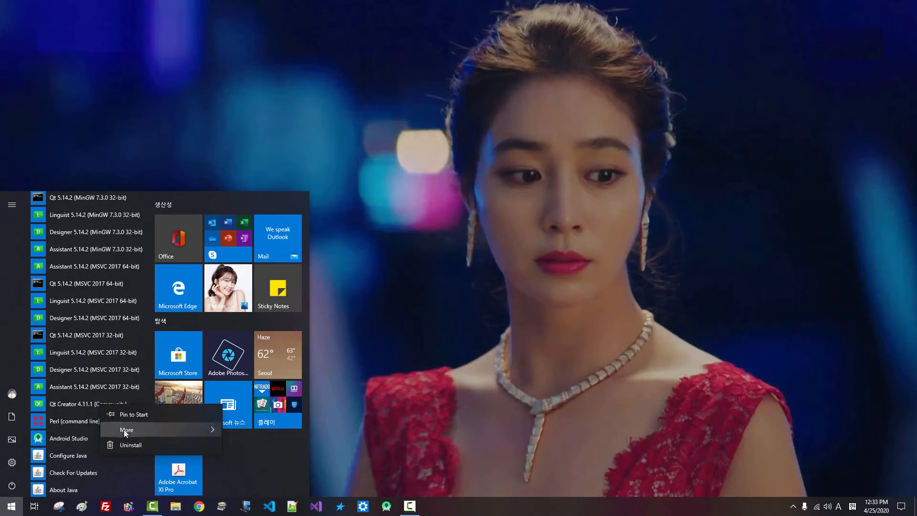
pyautogui.moveTo(125, 429)
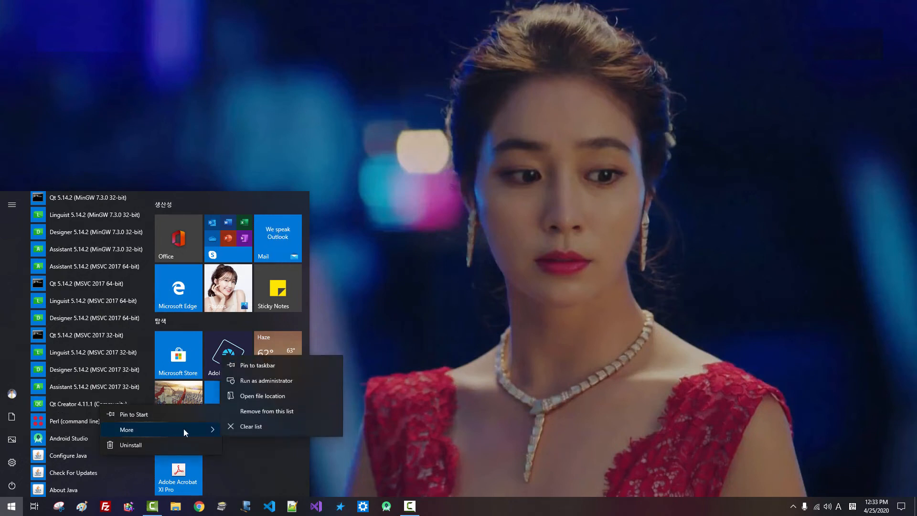
pyautogui.click(268, 368)
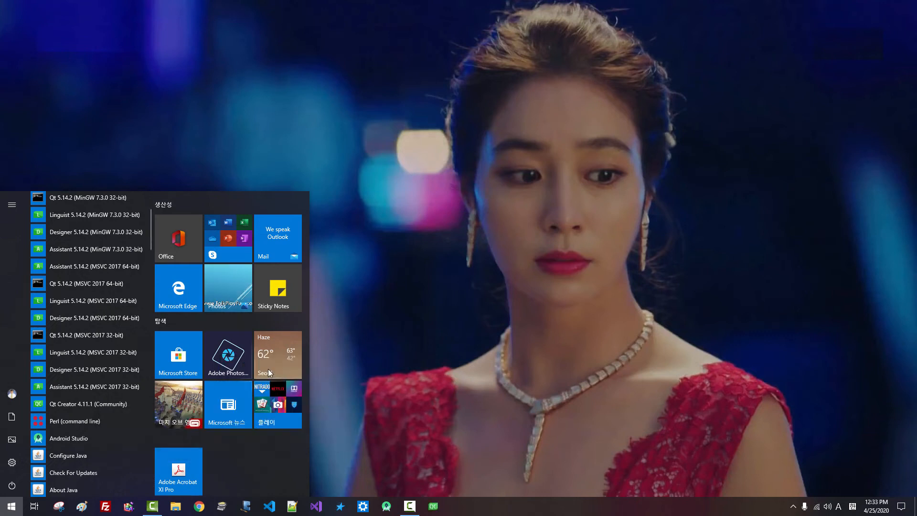
pyautogui.click(367, 385)
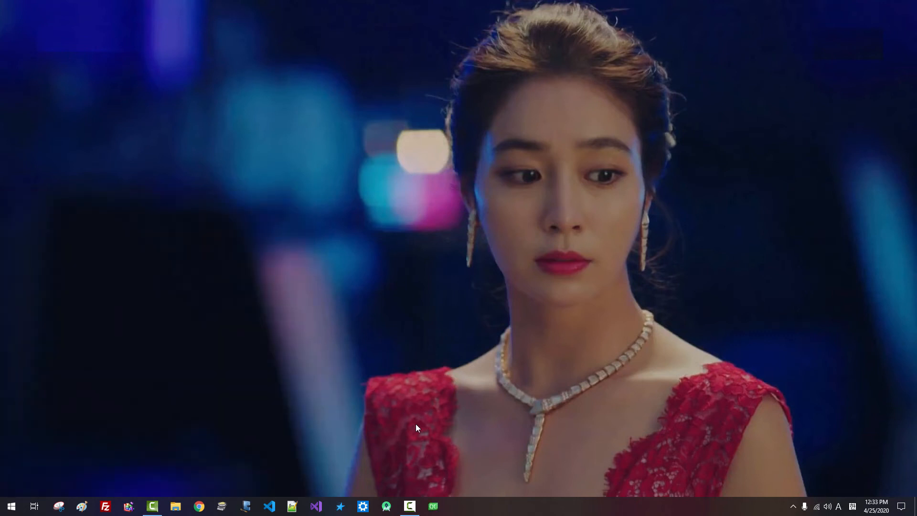
# Launch Qt Creator maximized and show Tools > Options > Devices > Android in an enlarged dialog
pyautogui.click(433, 506)
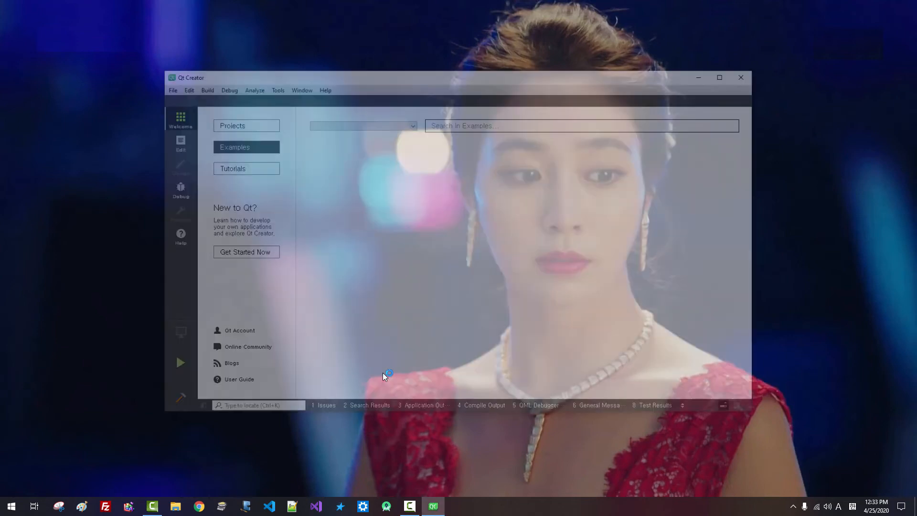
pyautogui.click(726, 74)
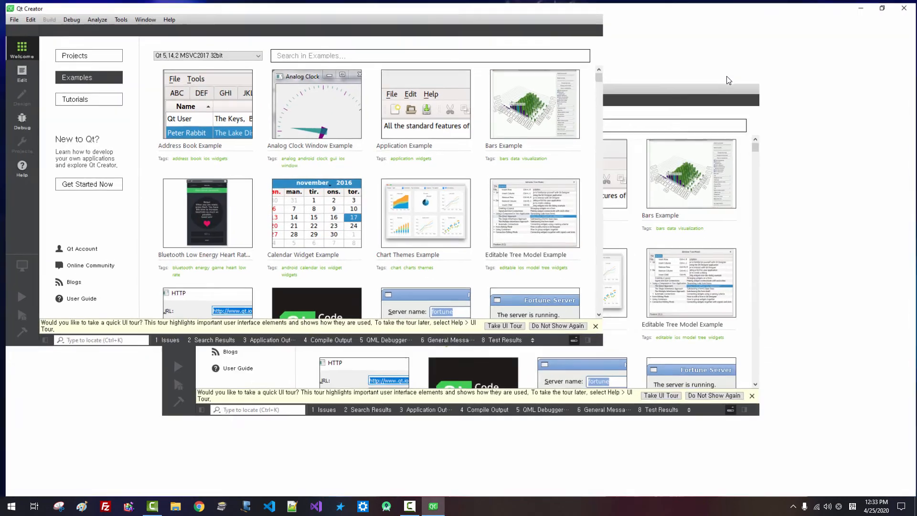
pyautogui.click(117, 17)
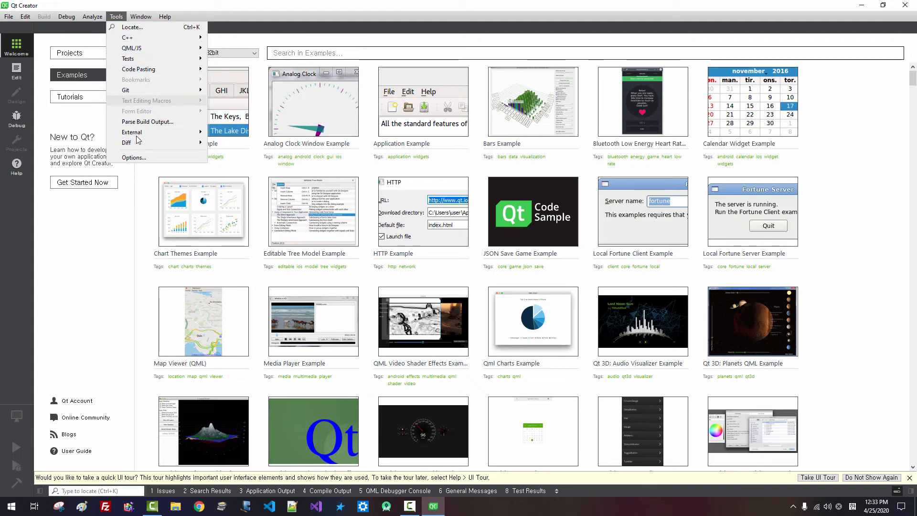
pyautogui.click(134, 158)
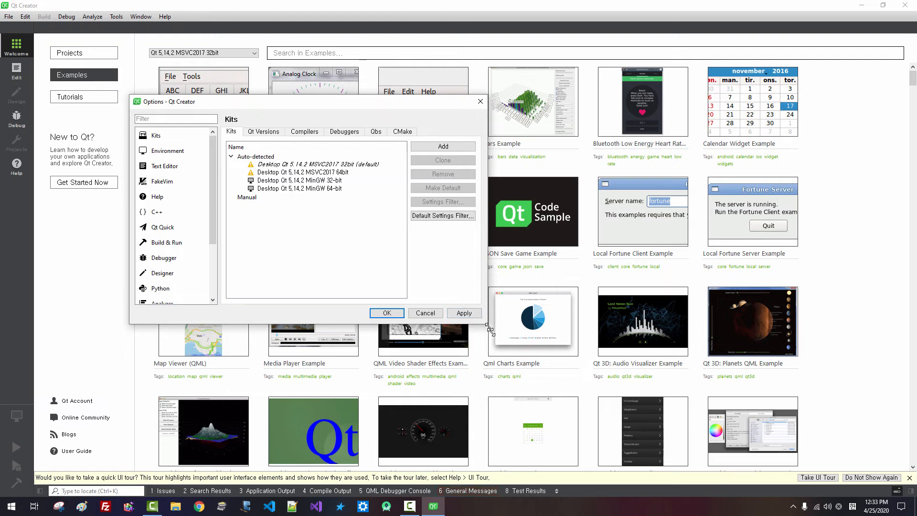
pyautogui.moveTo(489, 328); pyautogui.dragTo(658, 457)
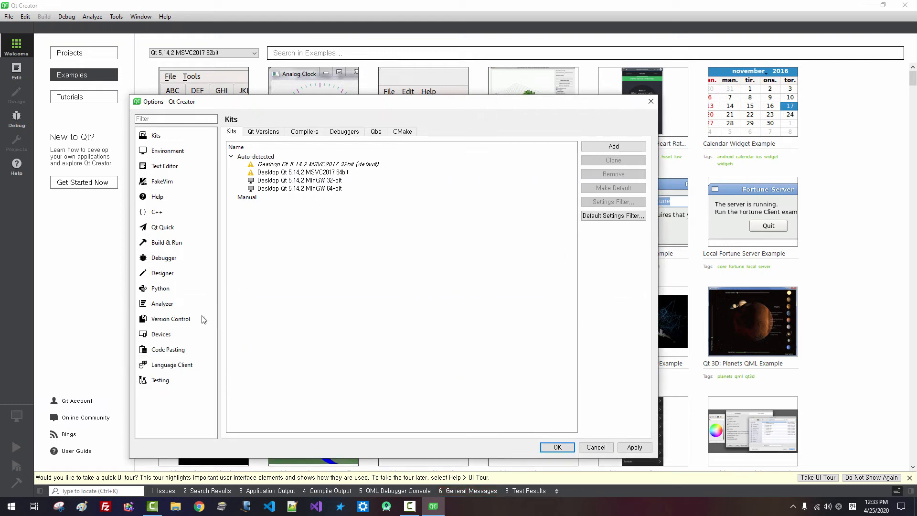
pyautogui.click(168, 339)
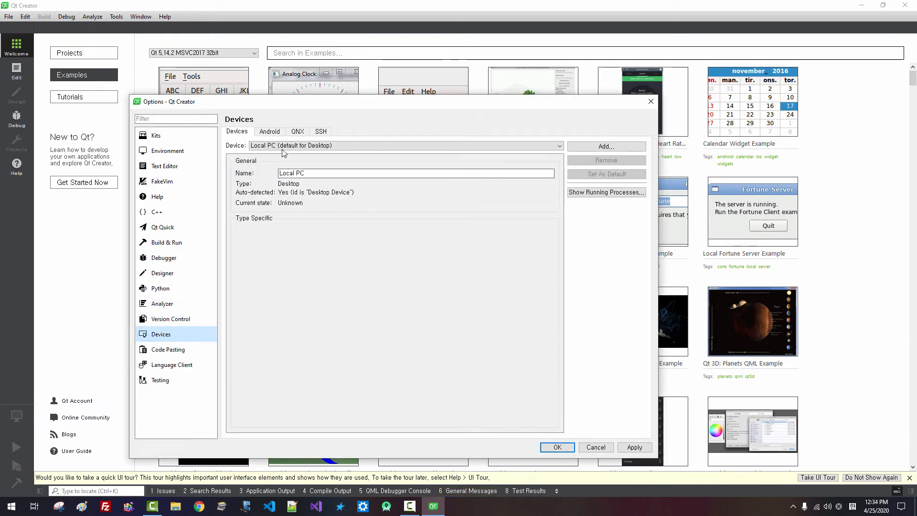
pyautogui.click(271, 134)
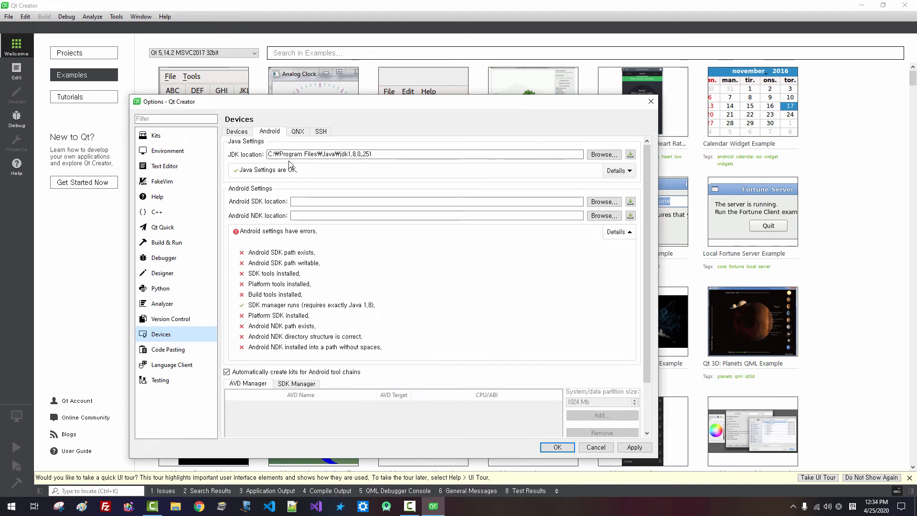
# Browse the Android SDK location to C:\DevSoft\Android\sdk so the SDK checks pass
pyautogui.moveTo(389, 154); pyautogui.dragTo(220, 154)
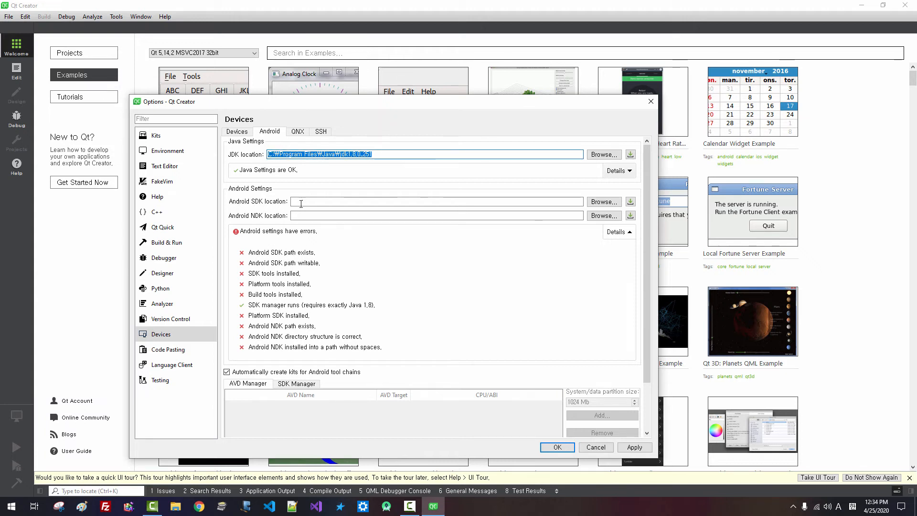
pyautogui.click(301, 204)
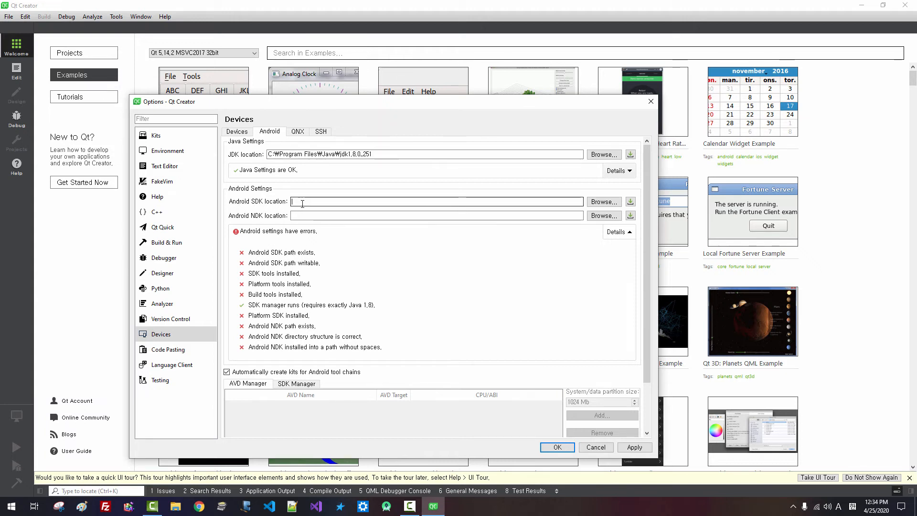
pyautogui.click(597, 205)
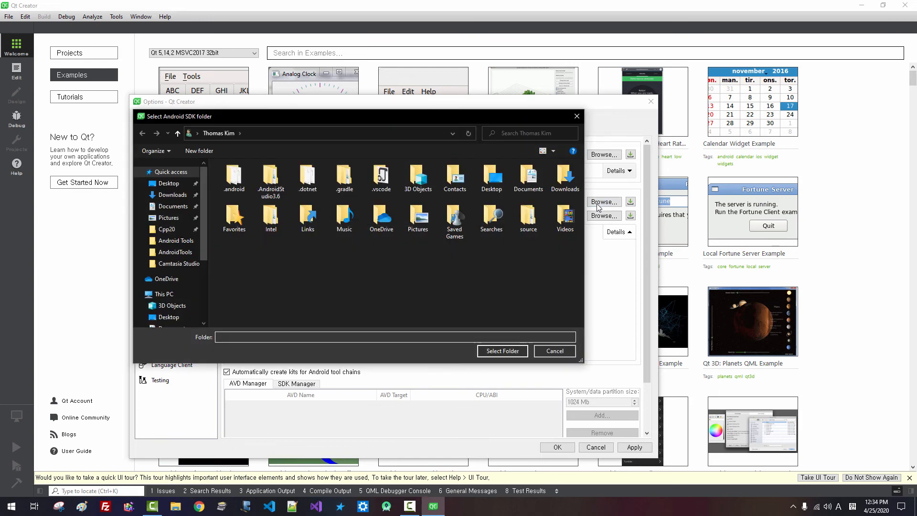
pyautogui.moveTo(205, 249); pyautogui.dragTo(207, 294)
pyautogui.click(188, 288)
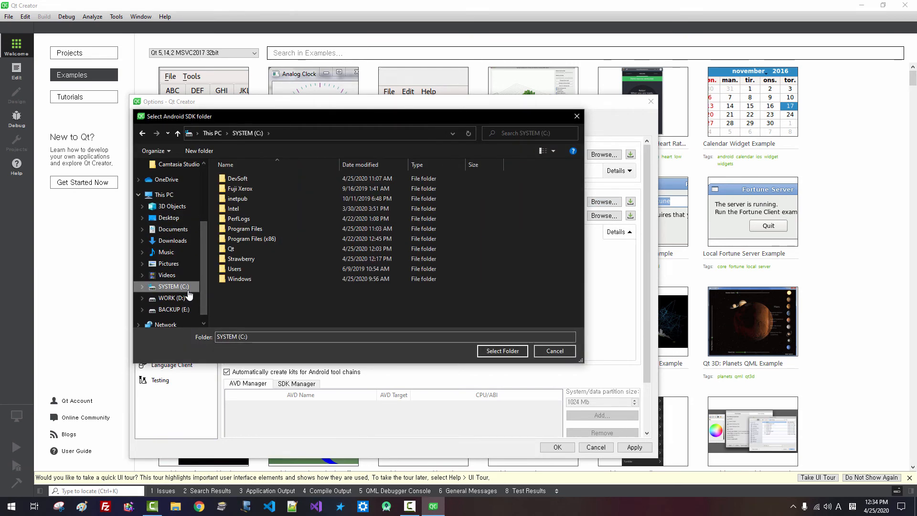
pyautogui.doubleClick(241, 179)
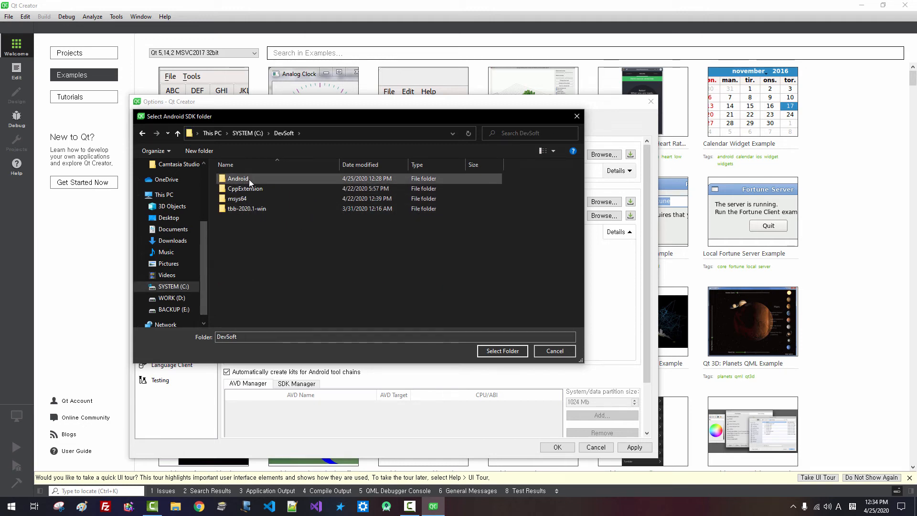
pyautogui.doubleClick(248, 179)
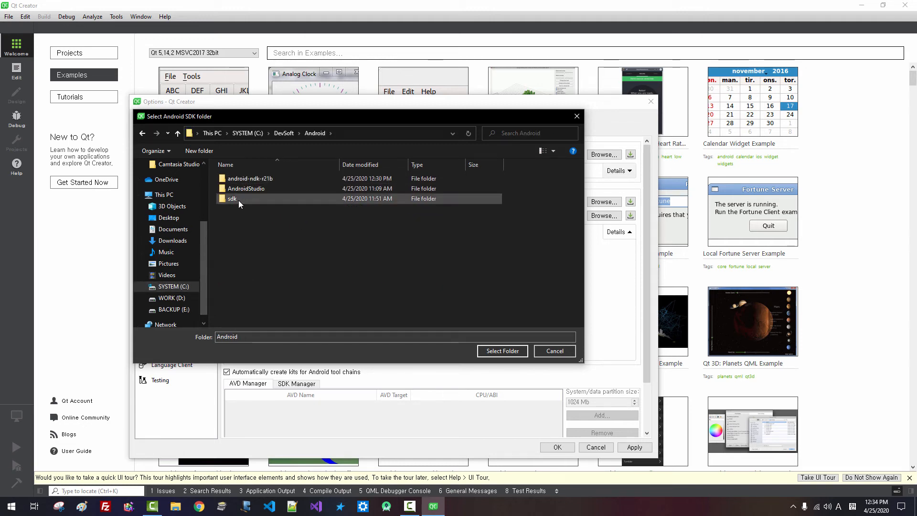
pyautogui.doubleClick(239, 199)
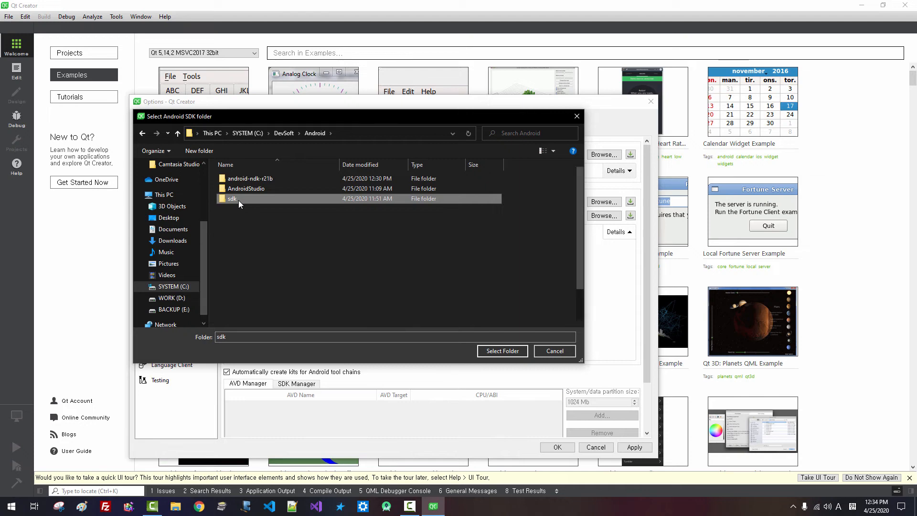
pyautogui.click(500, 355)
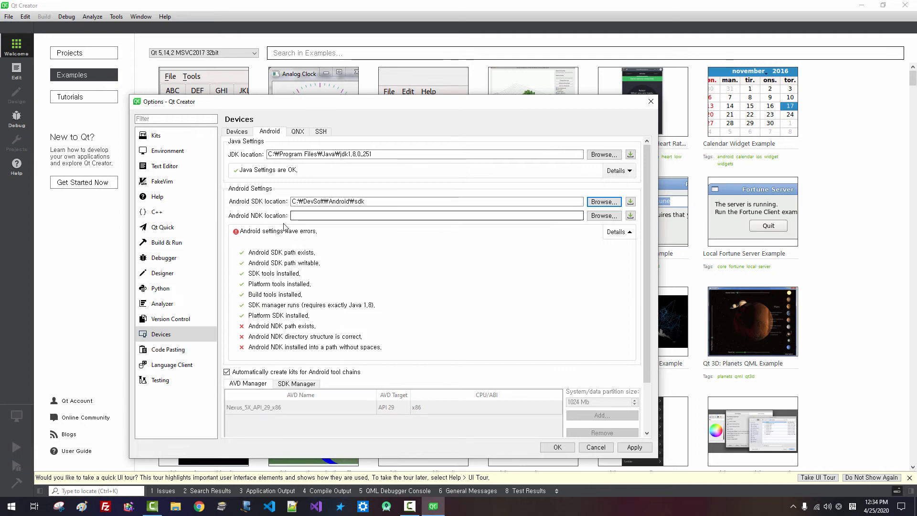
pyautogui.click(251, 264)
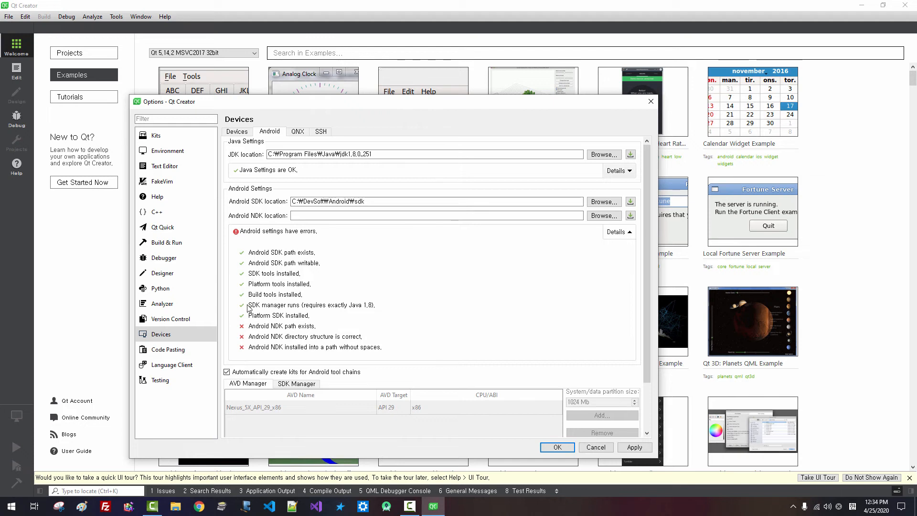
pyautogui.click(294, 215)
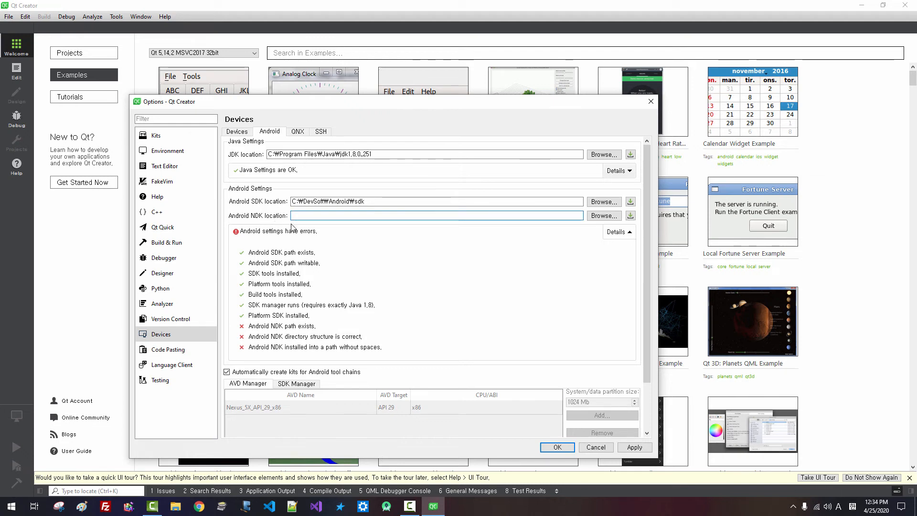
# Set the Android NDK location to C:\DevSoft\Android\android-ndk-r21b
pyautogui.click(597, 217)
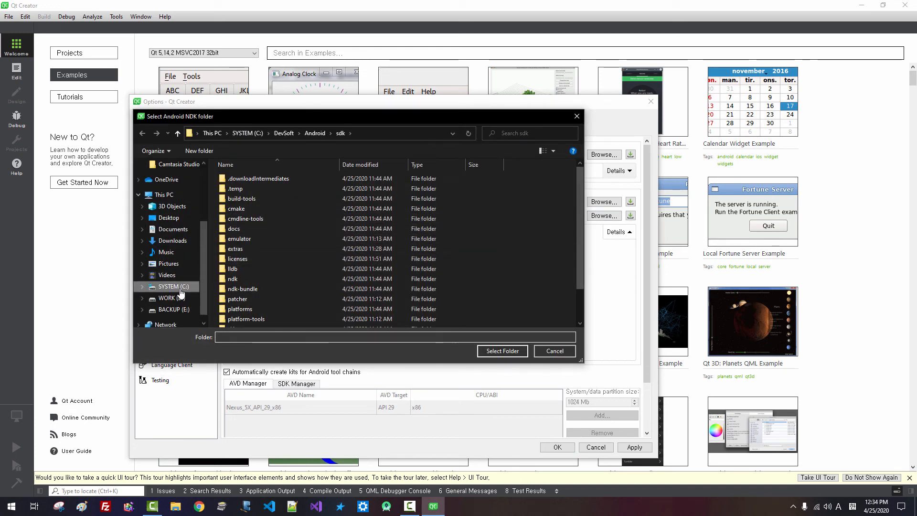
pyautogui.click(311, 134)
pyautogui.click(357, 136)
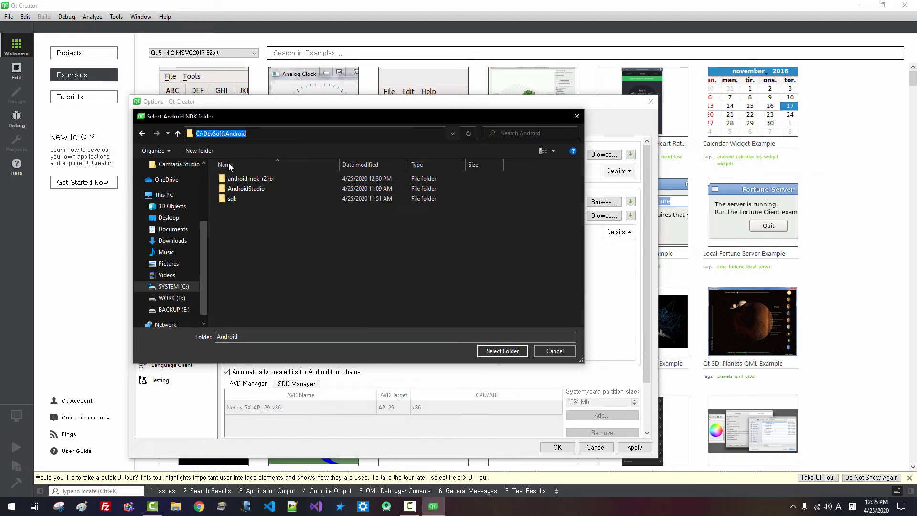
pyautogui.click(245, 182)
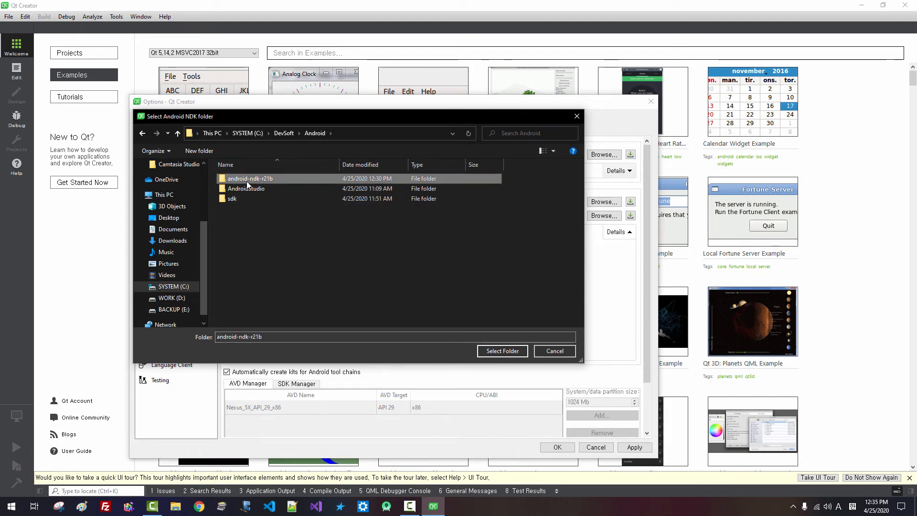
pyautogui.click(491, 351)
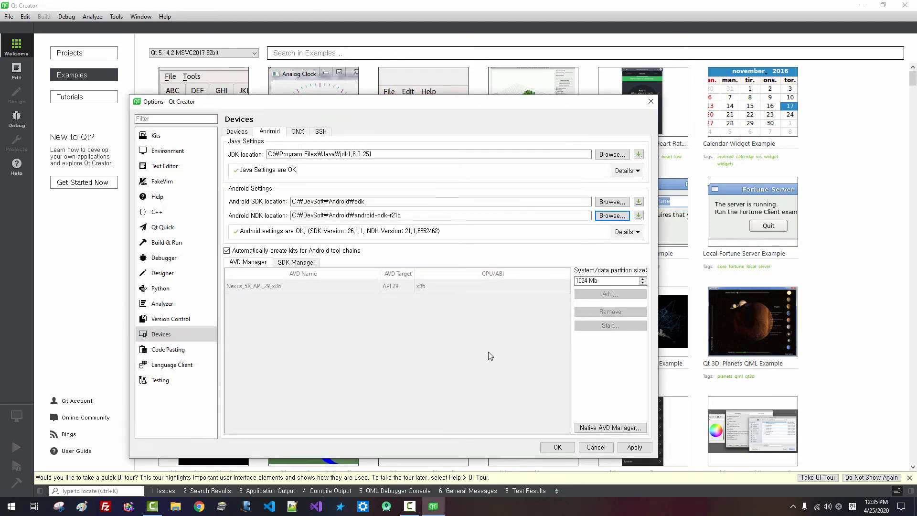
# Review the Android checklist, apply the settings and close Options with OK
pyautogui.click(637, 234)
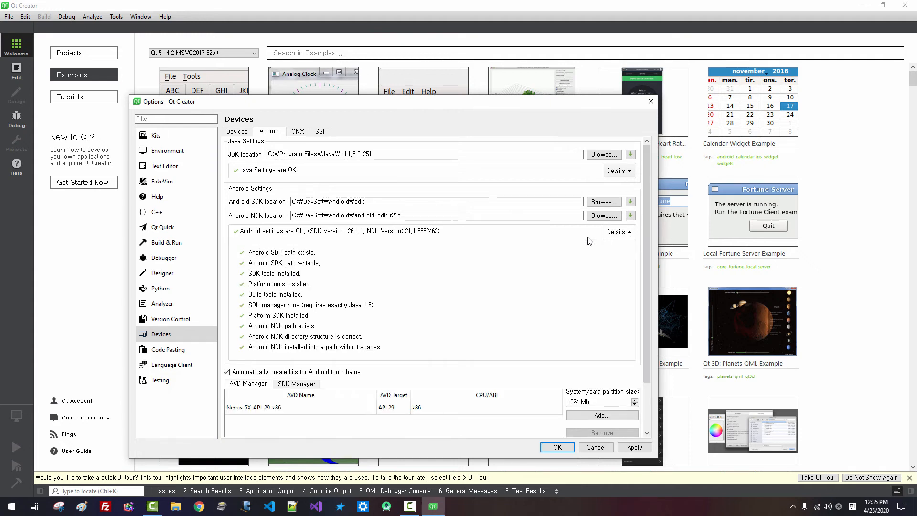
pyautogui.scroll(-2, 569, 293)
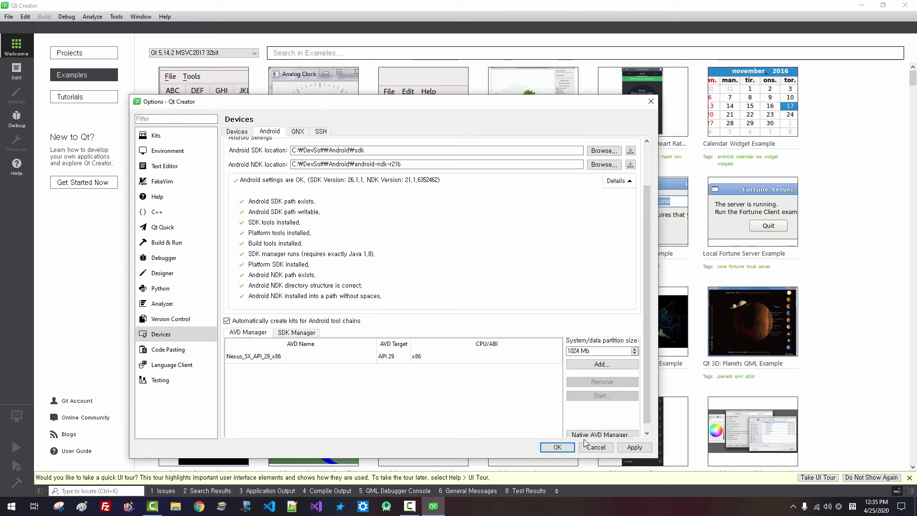
pyautogui.click(634, 448)
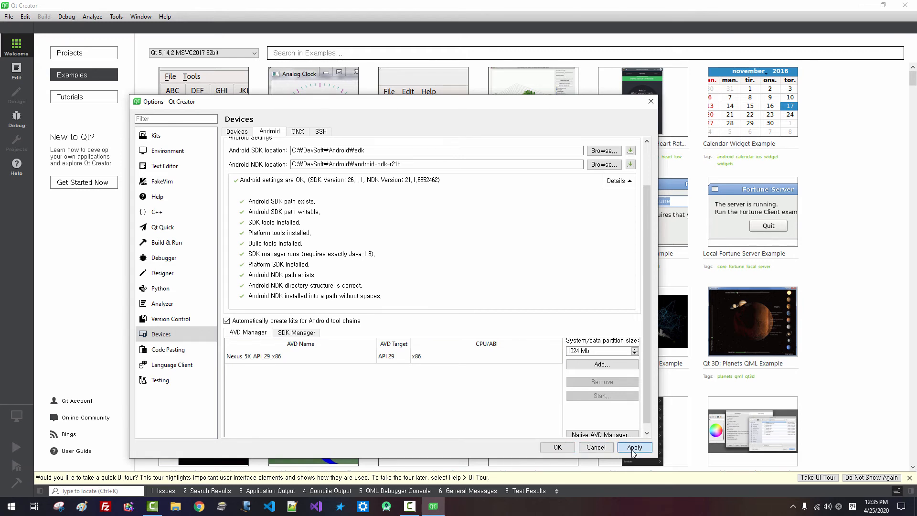
pyautogui.click(567, 448)
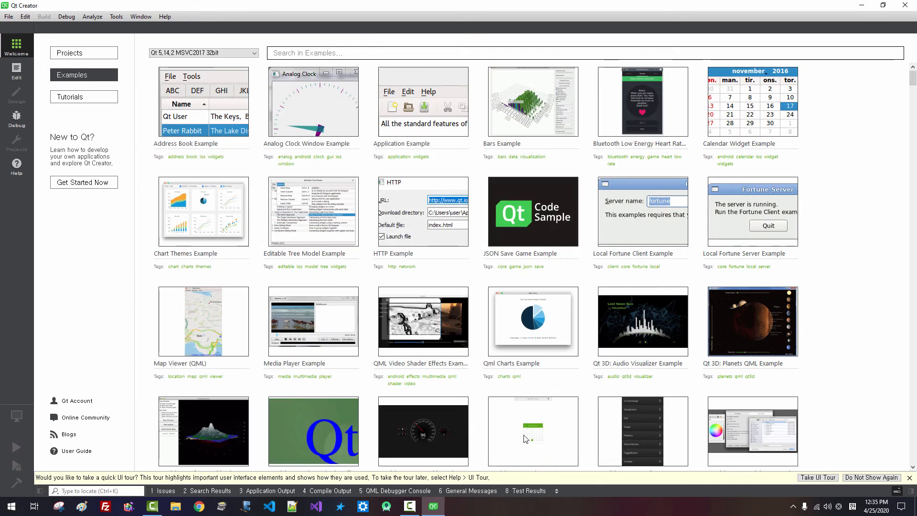
# Close Qt Creator, launch Visual Studio 2019 and check its Help > About version information
pyautogui.click(903, 9)
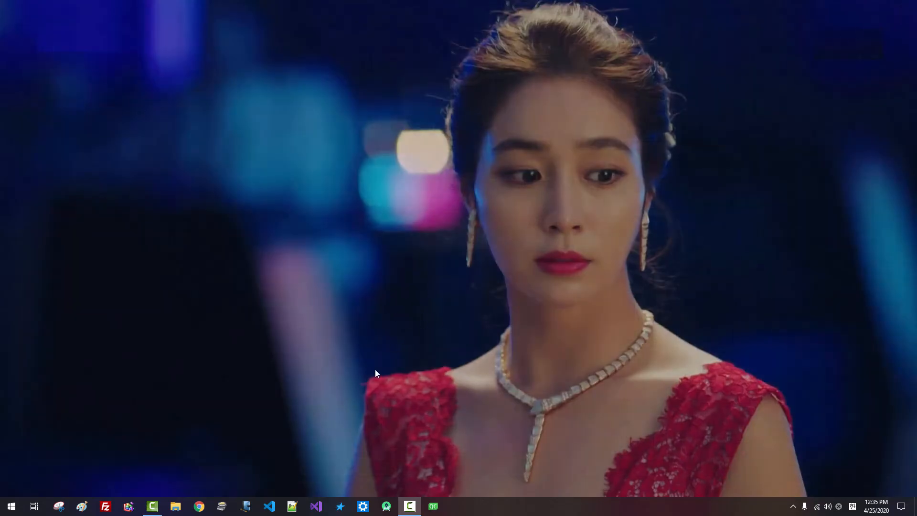
pyautogui.click(317, 507)
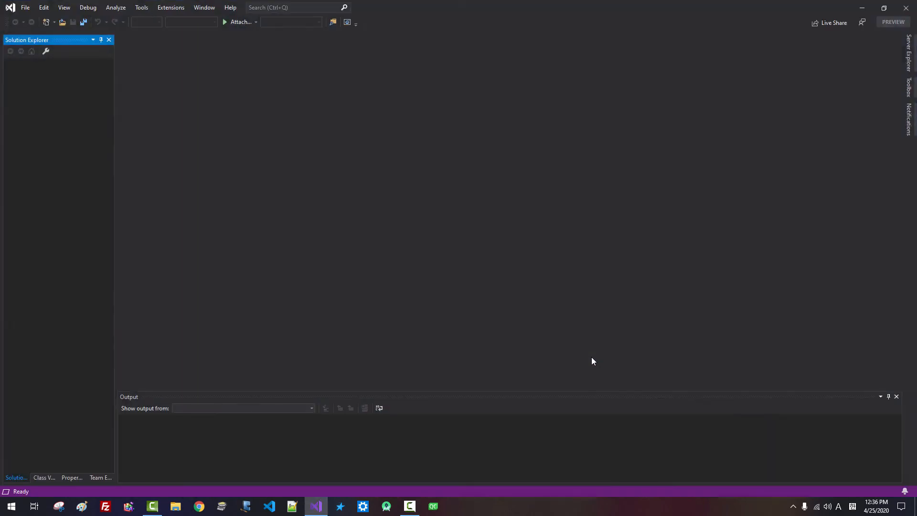
pyautogui.click(230, 8)
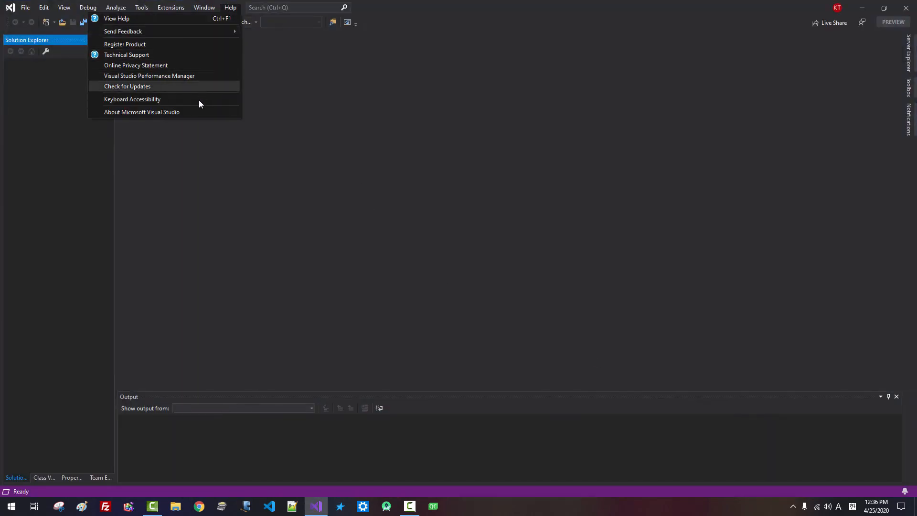
pyautogui.click(197, 112)
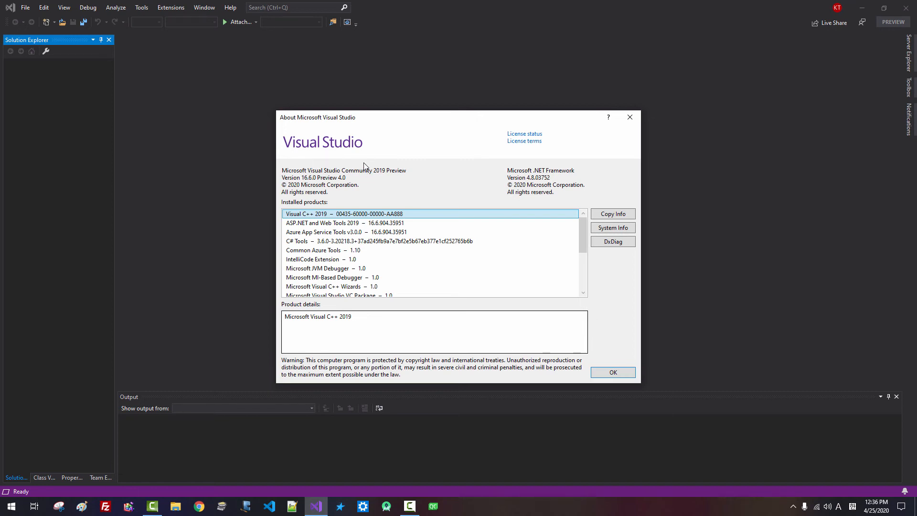
pyautogui.click(628, 117)
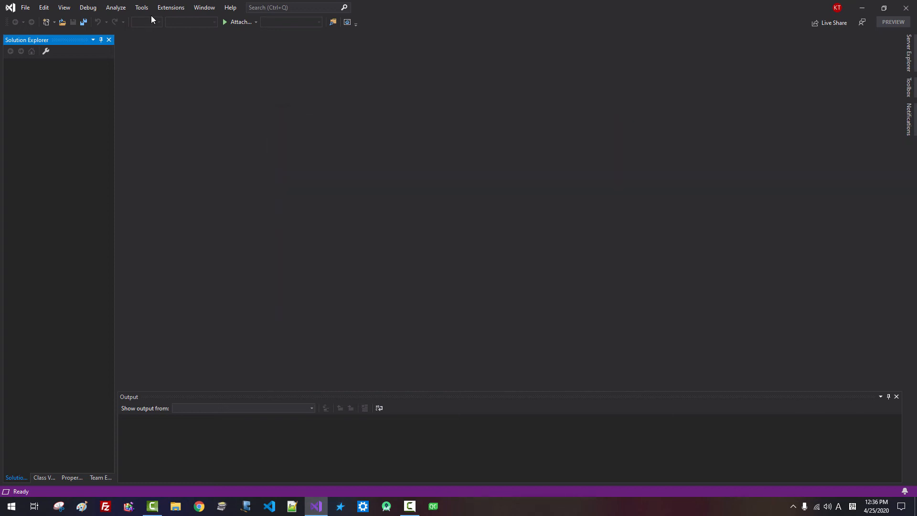
# Search Manage Extensions for 'Q', download Qt Visual Studio Tools, then exit Visual Studio
pyautogui.click(163, 8)
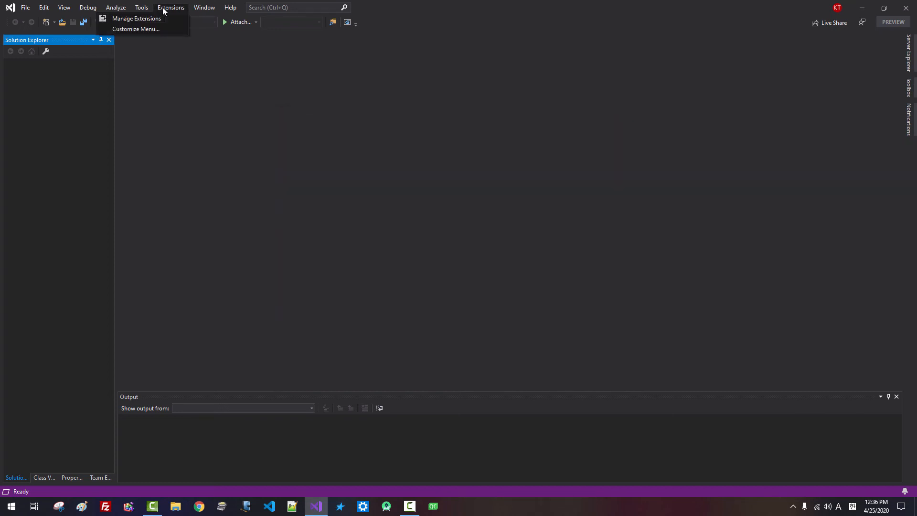
pyautogui.click(150, 19)
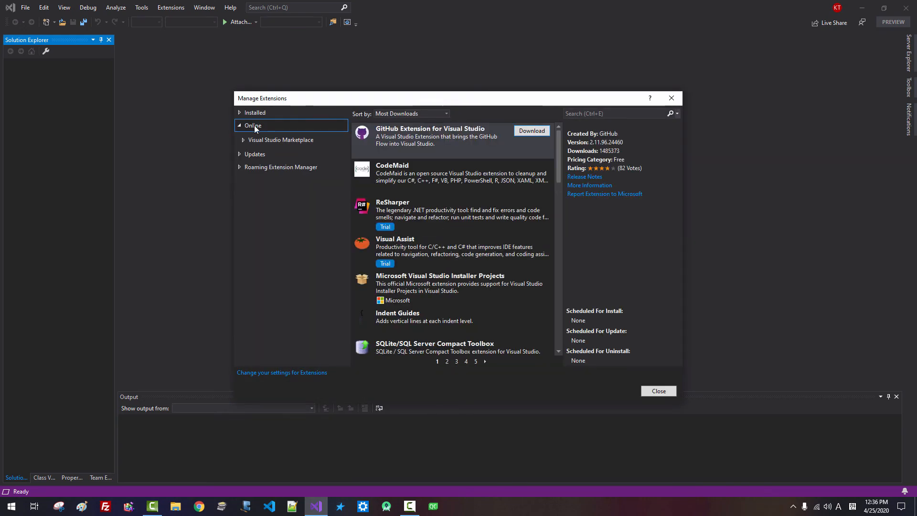
pyautogui.click(620, 116)
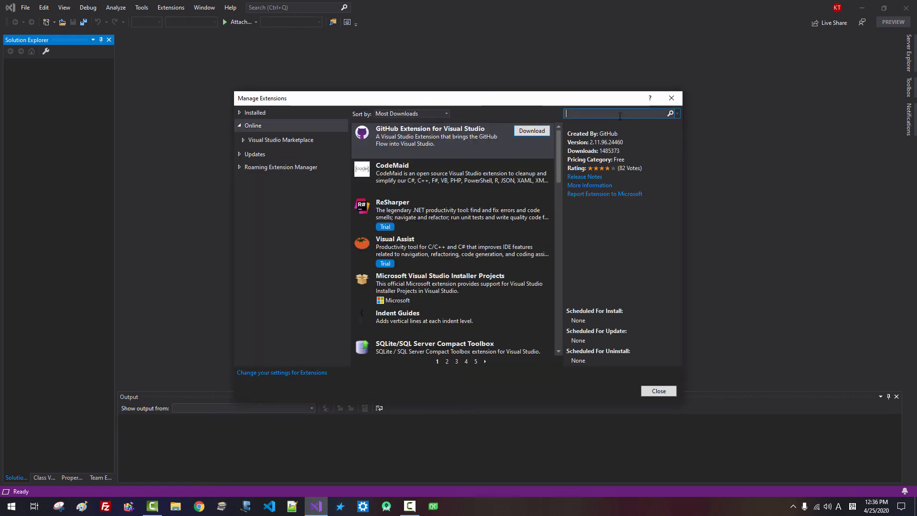
pyautogui.write('Qt')
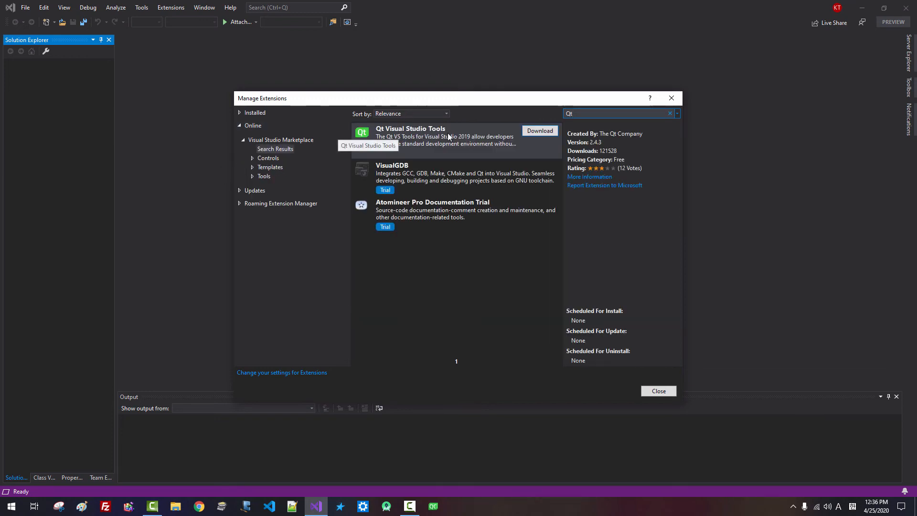
pyautogui.click(544, 134)
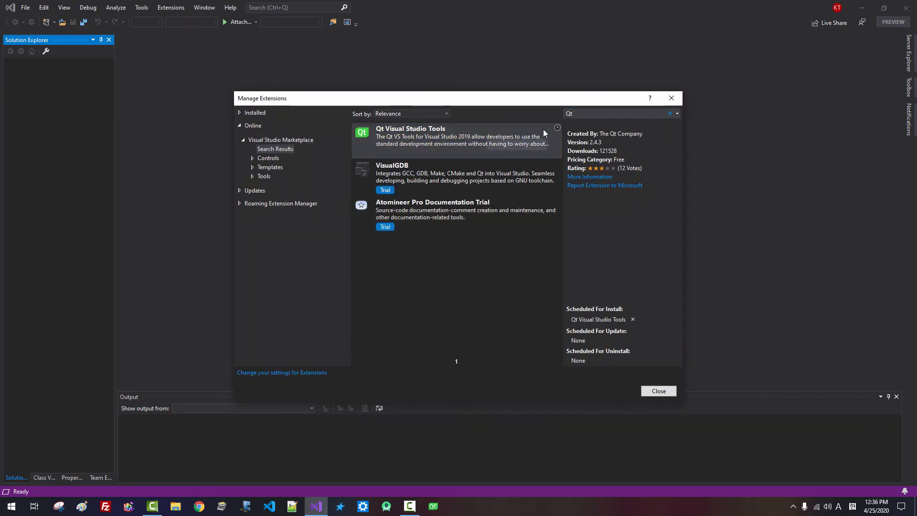
pyautogui.click(661, 392)
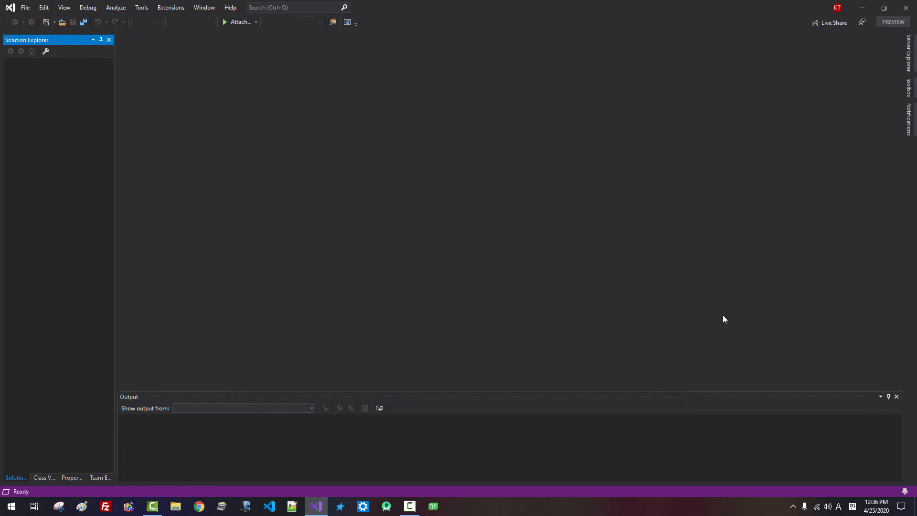
pyautogui.click(906, 8)
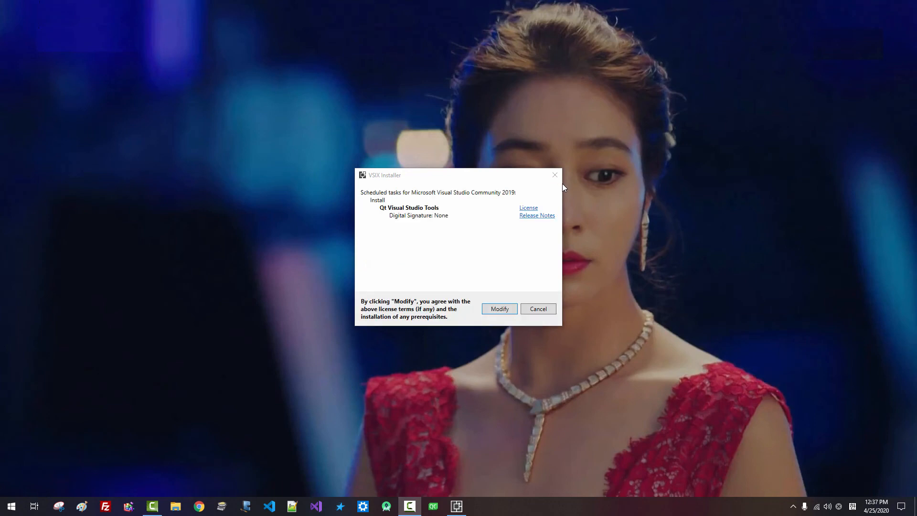
# Modify Visual Studio Community 2019 with Qt Visual Studio Tools and close the finished VSIX Installer
pyautogui.click(506, 313)
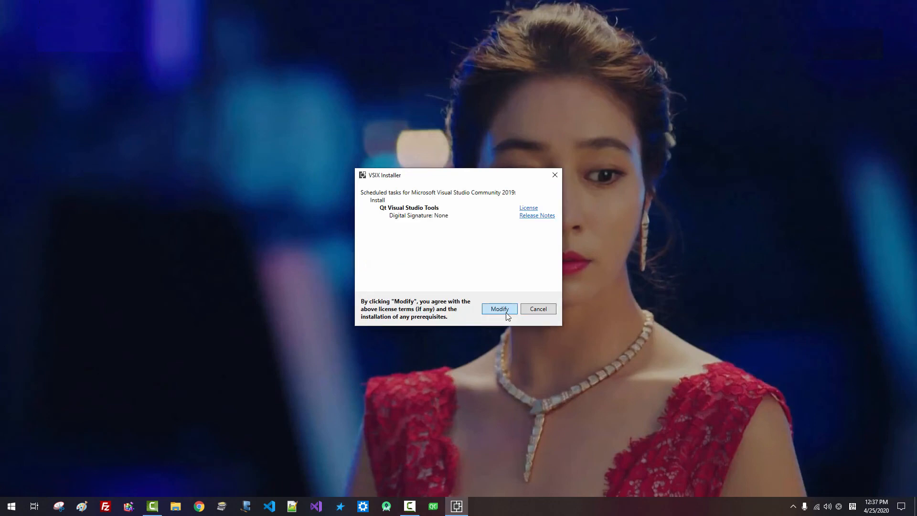
pyautogui.click(499, 309)
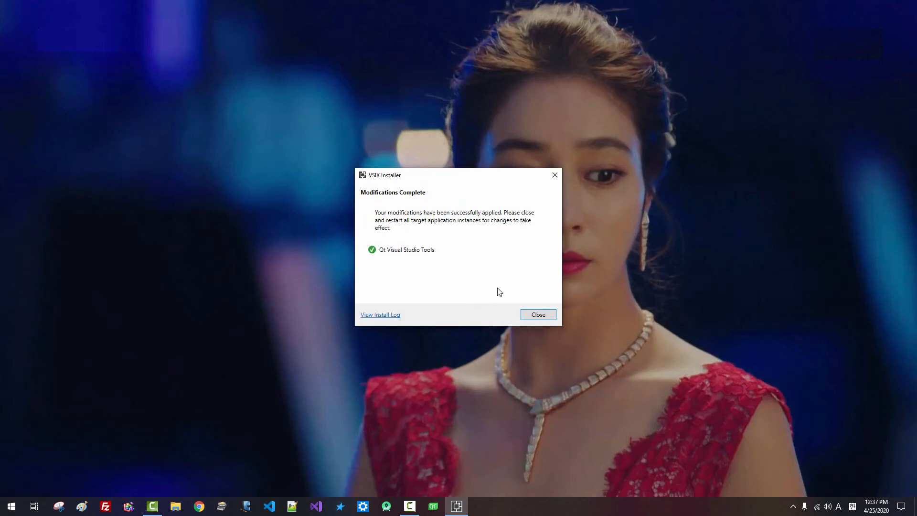
pyautogui.click(538, 315)
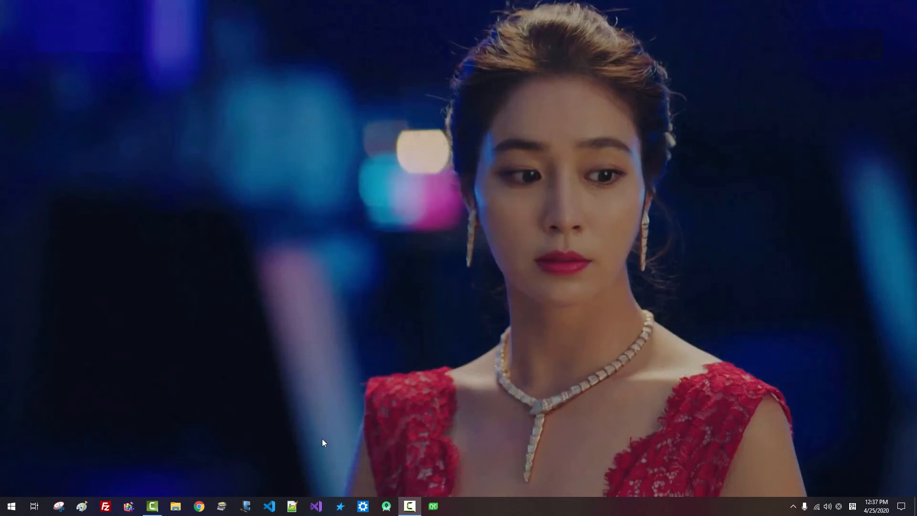
# Relaunch Visual Studio and inspect the Qt VS Tools 2.4.3 output log and its error message
pyautogui.click(316, 507)
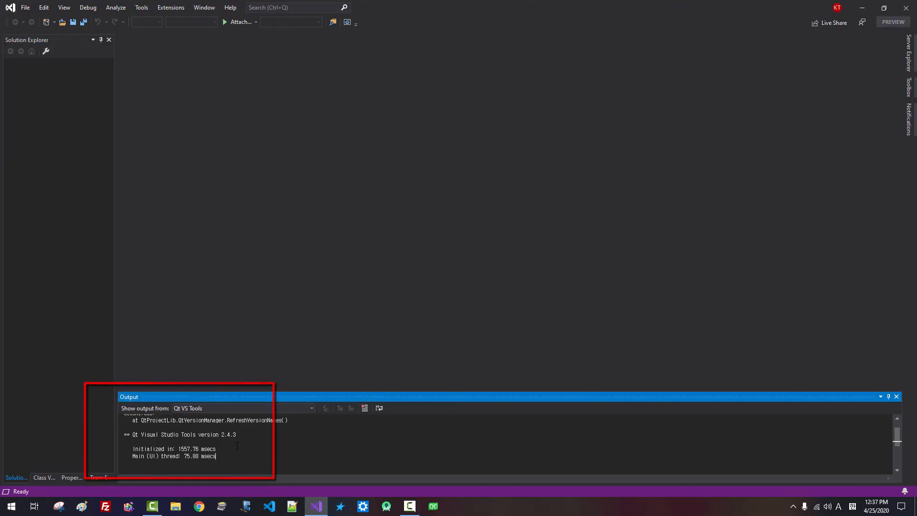
pyautogui.scroll(1, 237, 446)
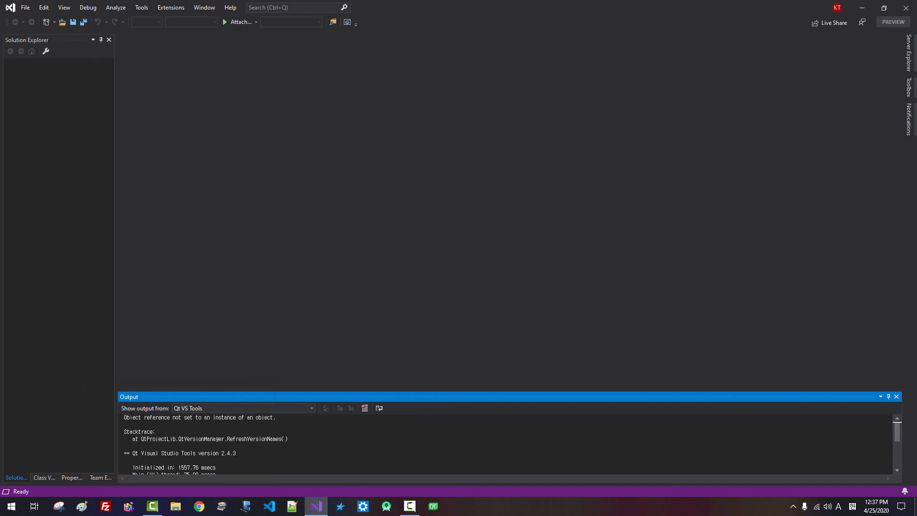
pyautogui.moveTo(138, 419); pyautogui.dragTo(186, 428)
pyautogui.click(177, 10)
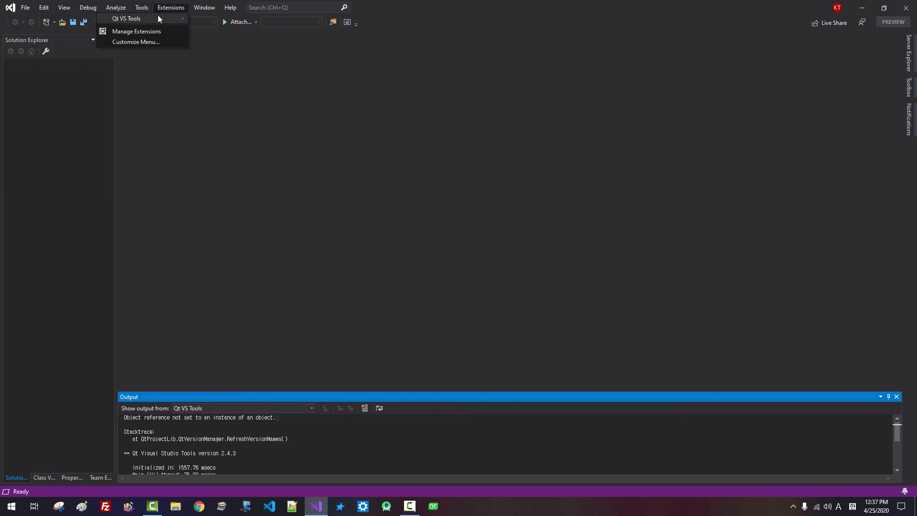
# Open Qt Options and keep msvc2017_64 as the default Qt version
pyautogui.moveTo(156, 16)
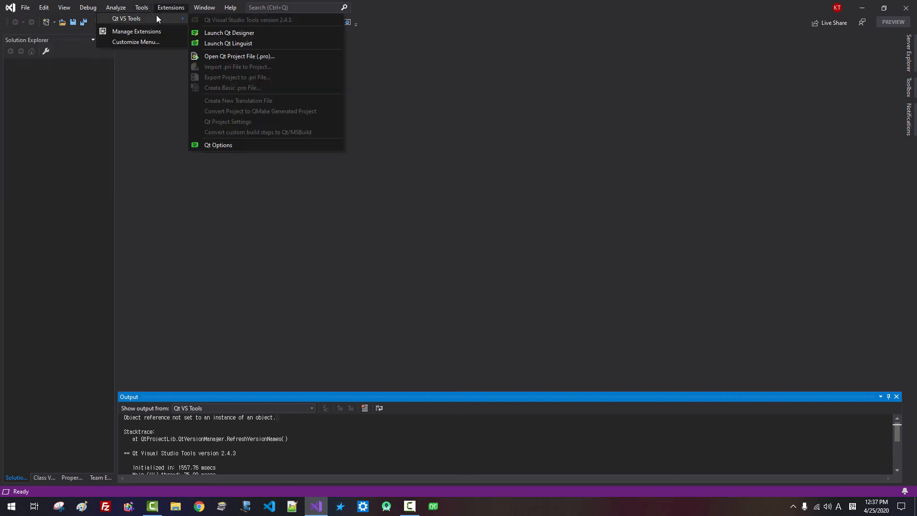
pyautogui.click(216, 145)
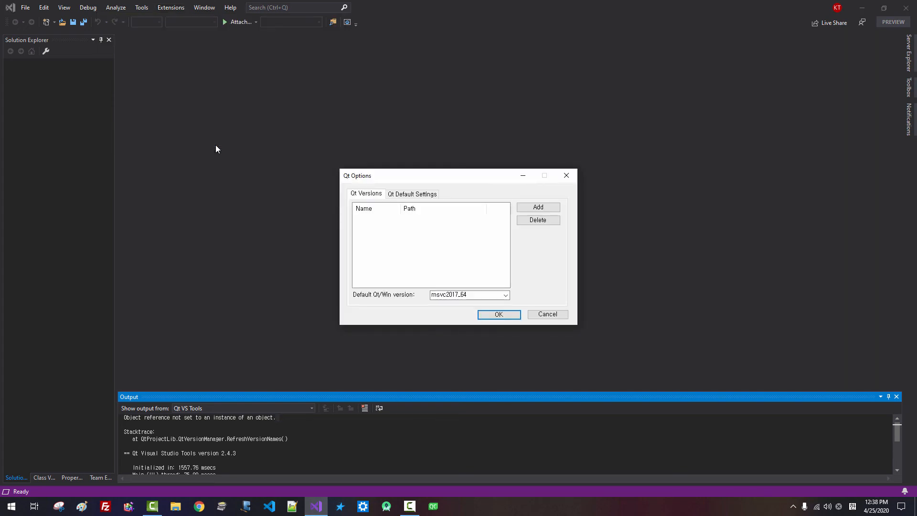
pyautogui.click(505, 295)
pyautogui.click(505, 296)
pyautogui.click(541, 220)
# Try adding a Qt version from C:\Qt\...\5.14.2\msvc2017_64
pyautogui.click(538, 208)
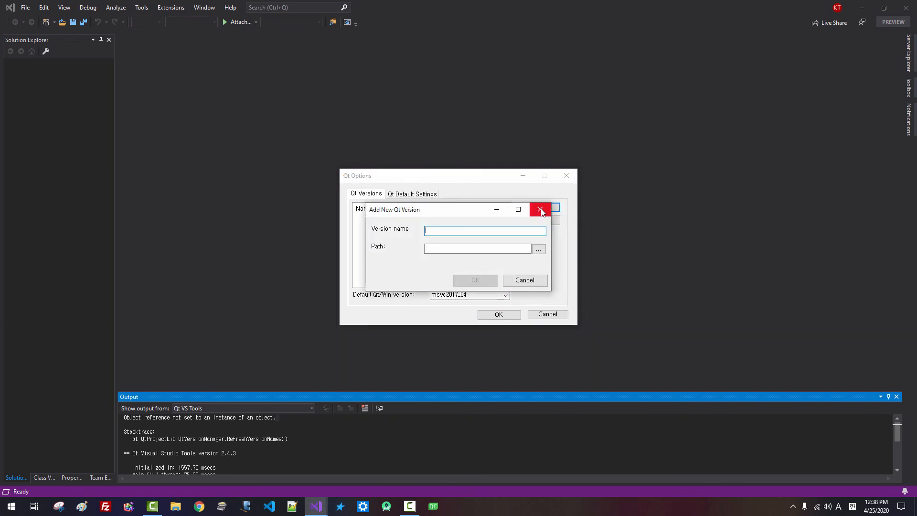
pyautogui.click(539, 250)
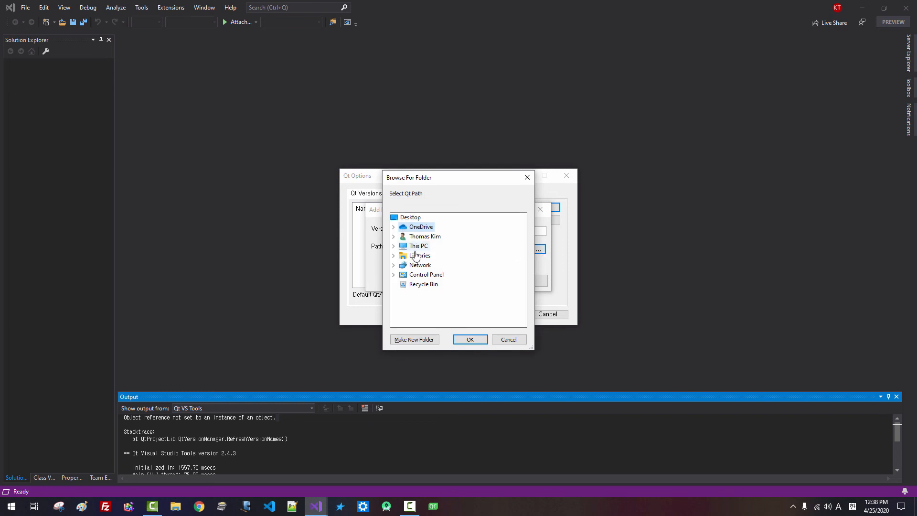
pyautogui.click(394, 246)
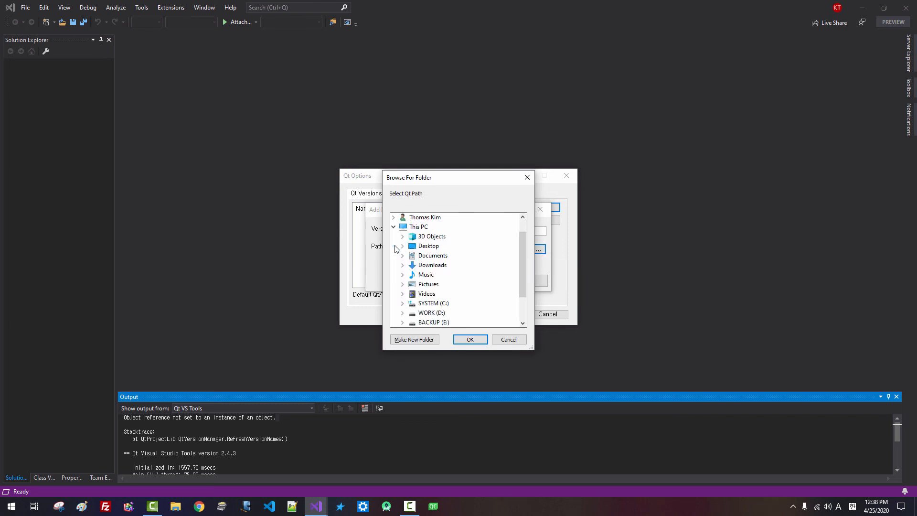
pyautogui.click(404, 305)
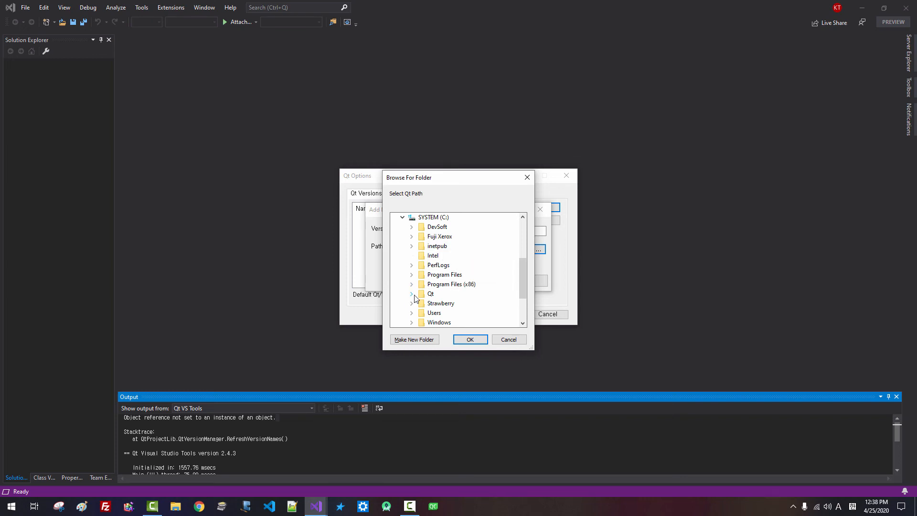
pyautogui.click(412, 294)
pyautogui.click(429, 255)
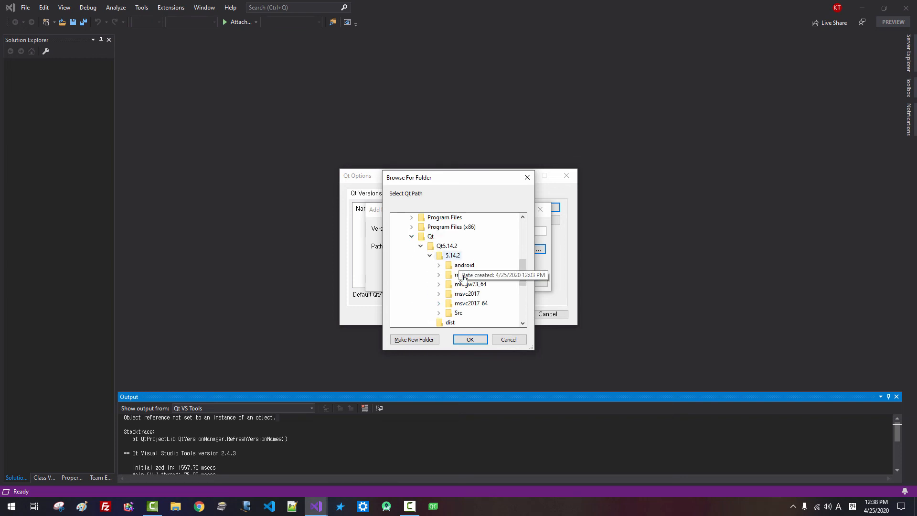
pyautogui.doubleClick(478, 304)
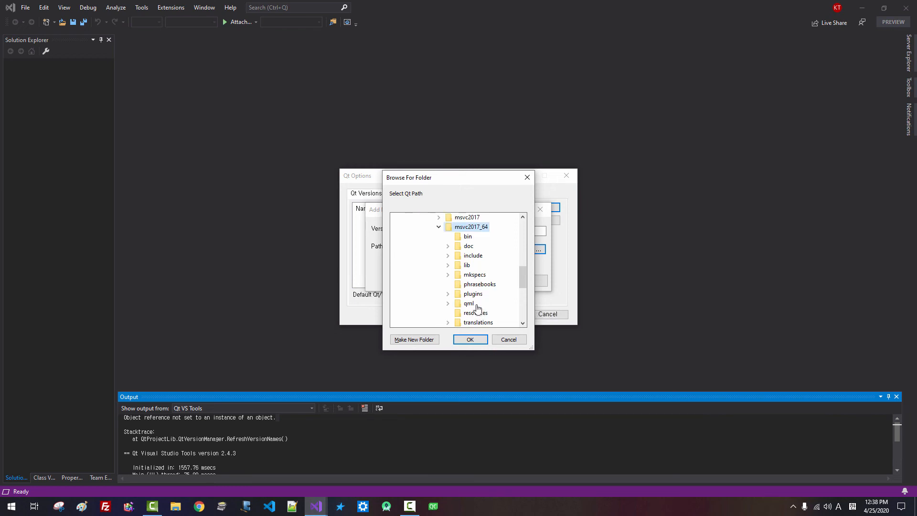
pyautogui.click(470, 340)
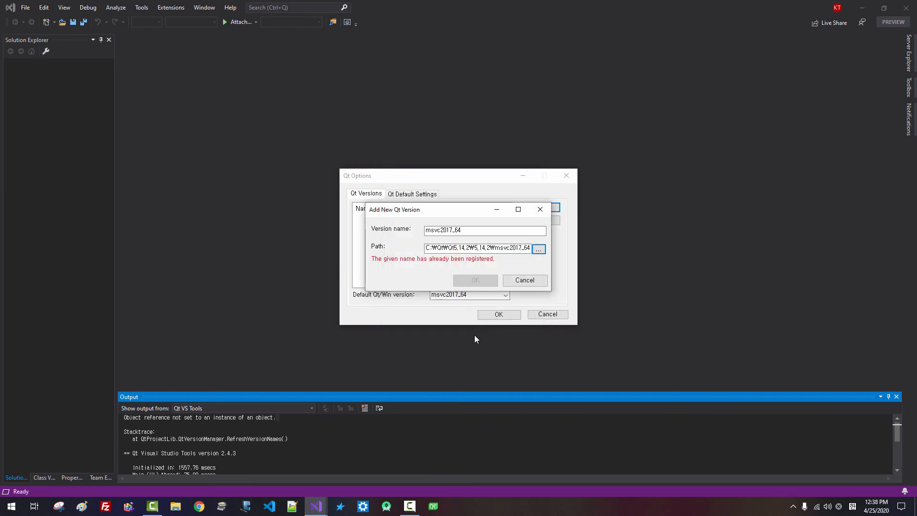
# Abandon the duplicate version, cancel Qt Options and close Visual Studio
pyautogui.click(526, 281)
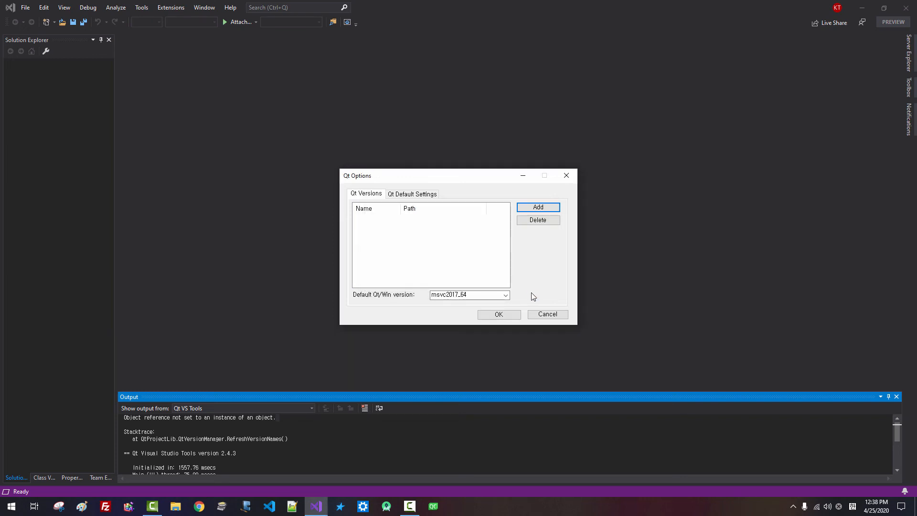
pyautogui.click(544, 316)
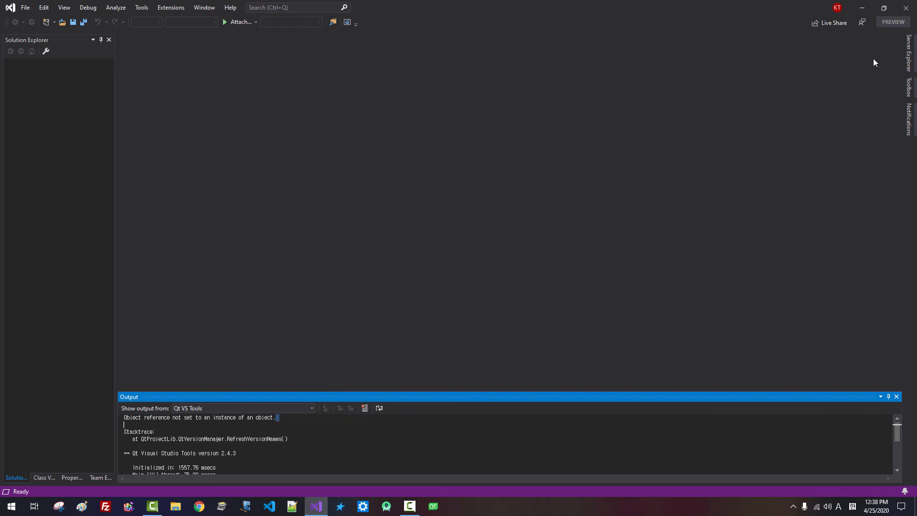
pyautogui.click(907, 11)
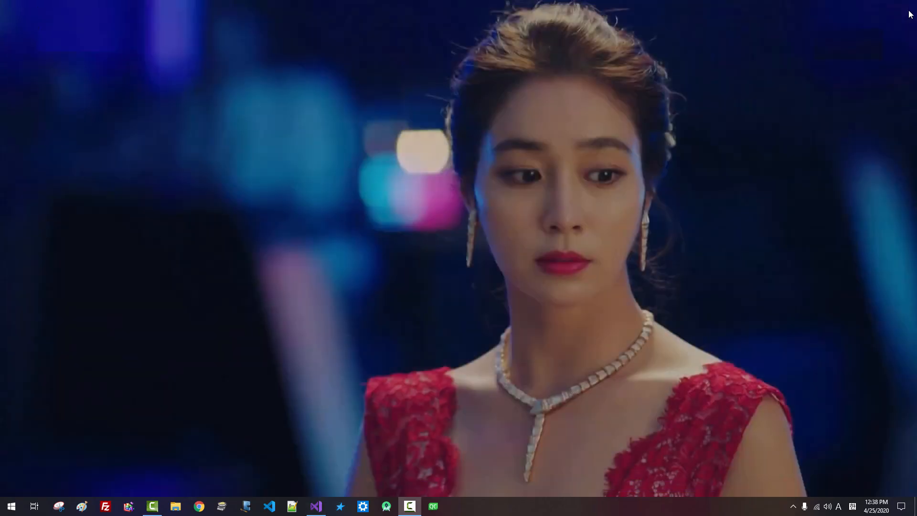
# Search 'environ' and open the QTDIR user variable for editing in Environment Variables
pyautogui.rightClick(8, 510)
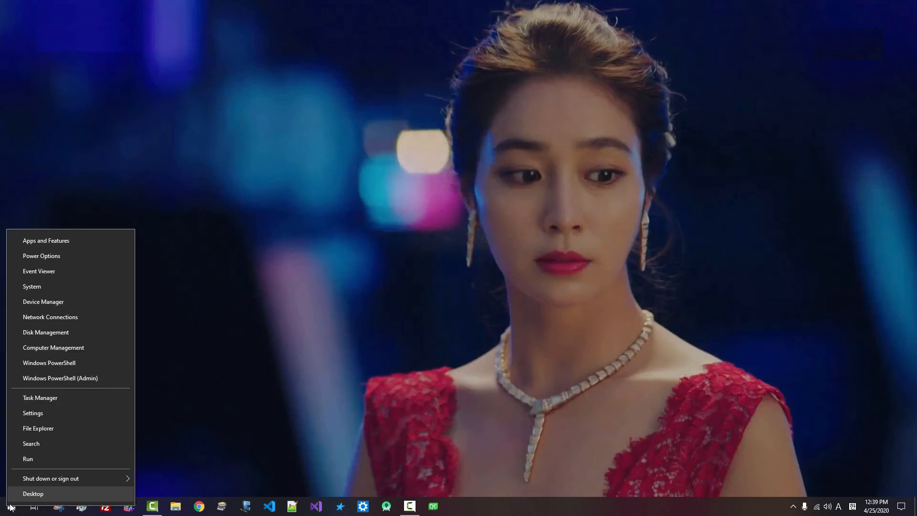
pyautogui.click(30, 445)
pyautogui.write('en')
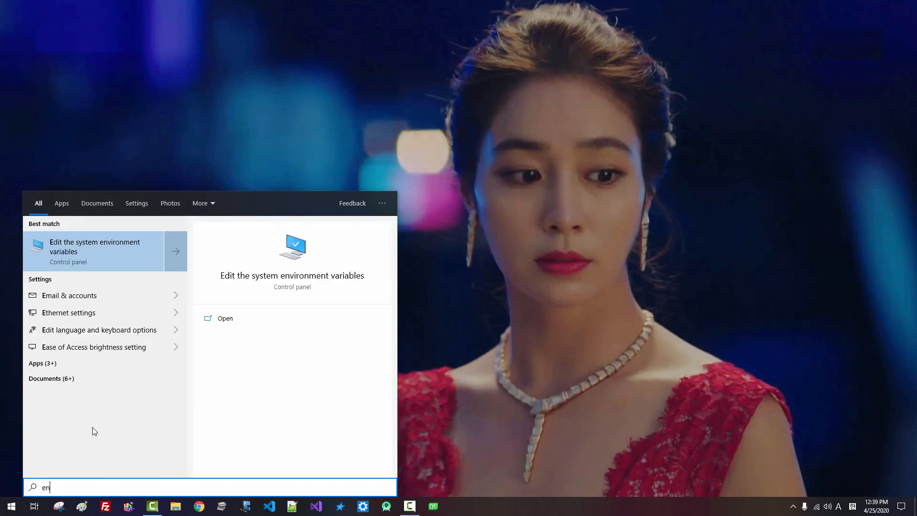
pyautogui.write('viron')
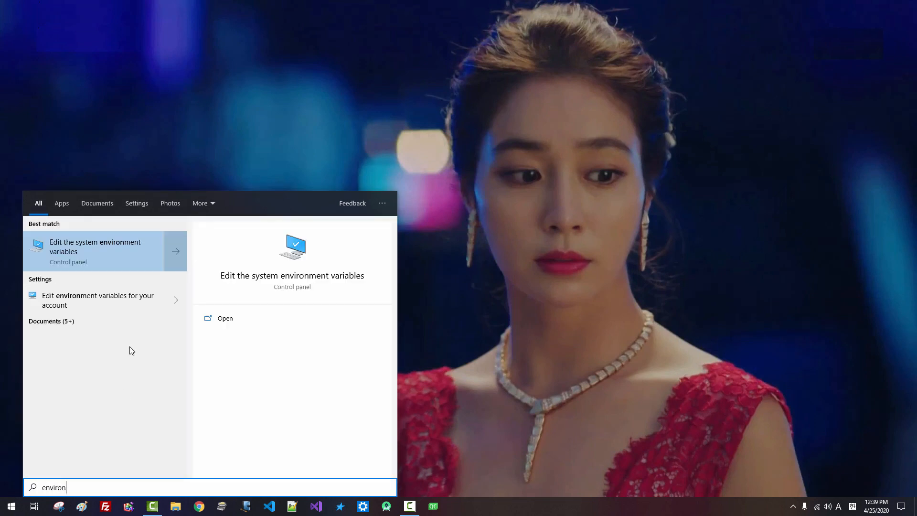
pyautogui.click(116, 251)
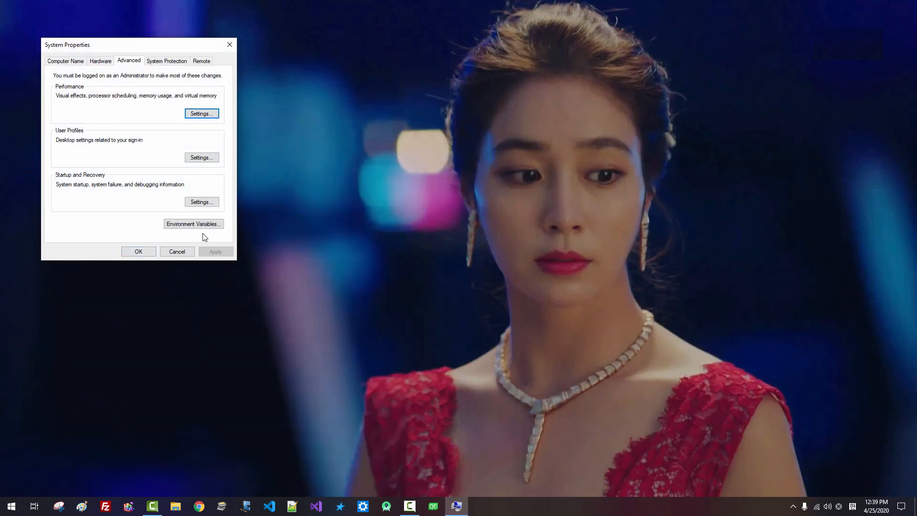
pyautogui.click(198, 224)
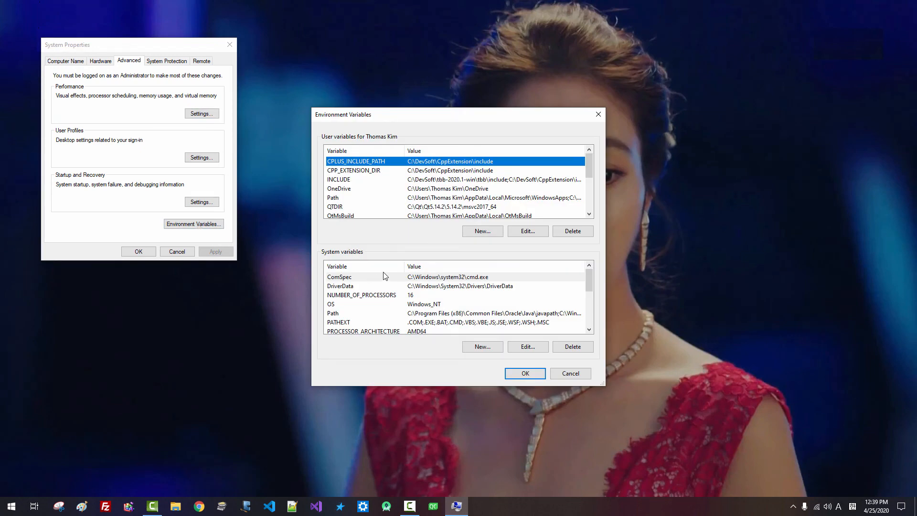
pyautogui.moveTo(603, 384); pyautogui.dragTo(666, 476)
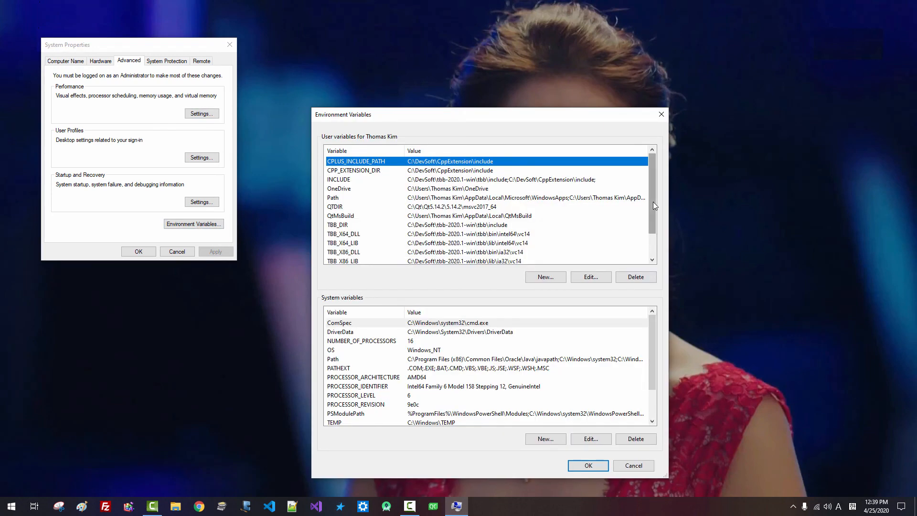
pyautogui.click(340, 208)
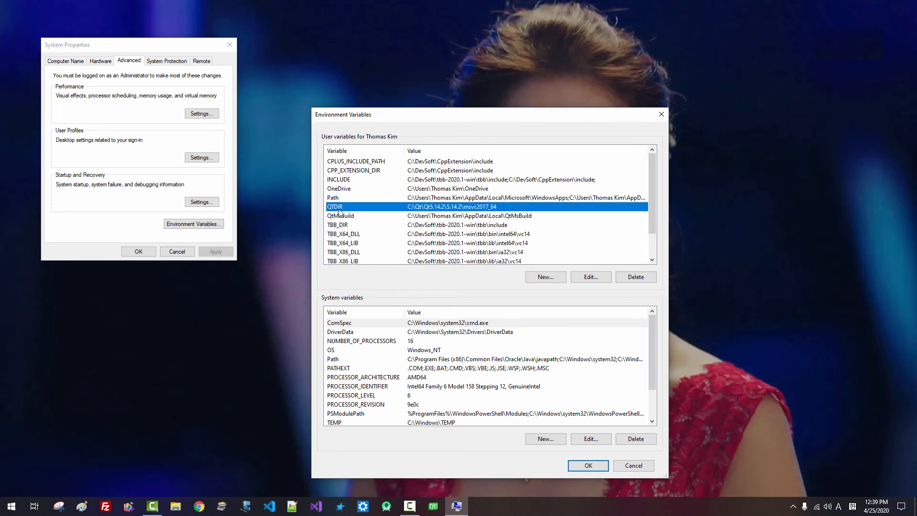
pyautogui.click(590, 278)
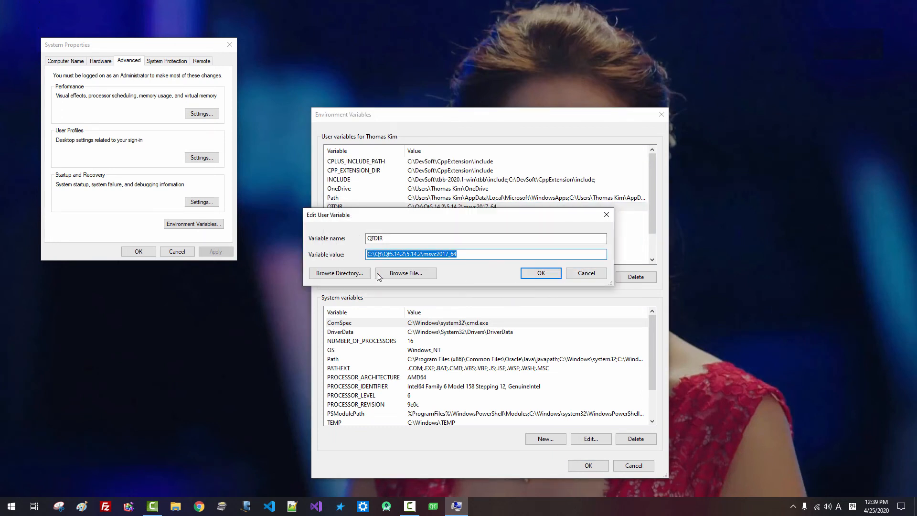
# Browse QTDIR to C:\Qt\Qt5.14.2 and confirm through all the dialogs
pyautogui.click(351, 274)
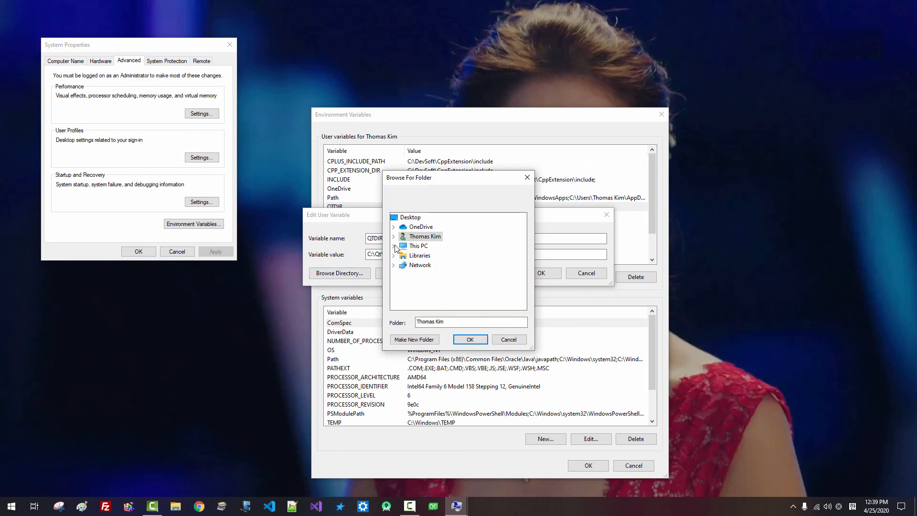
pyautogui.click(395, 246)
pyautogui.click(402, 293)
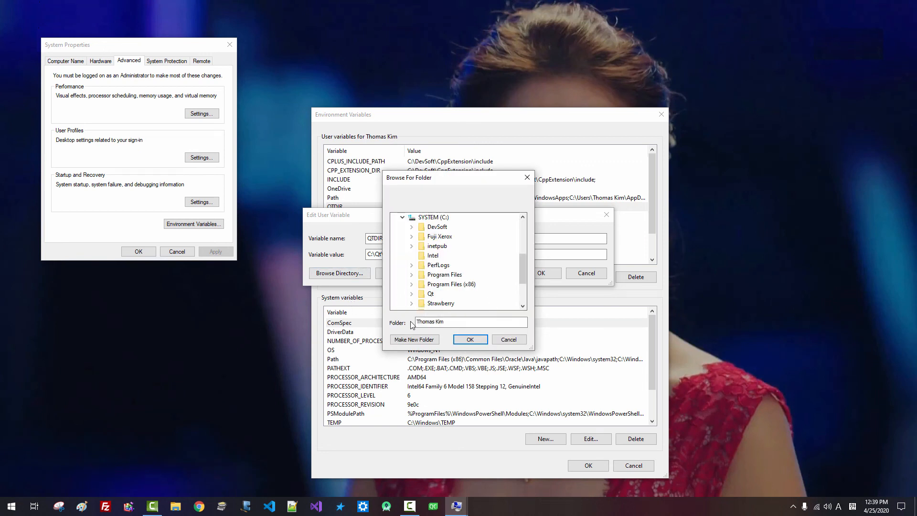
pyautogui.click(411, 293)
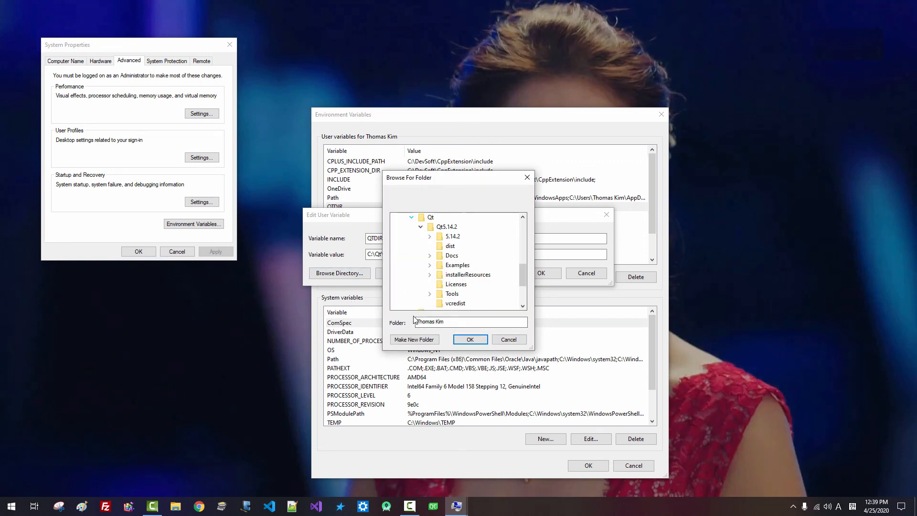
pyautogui.click(450, 228)
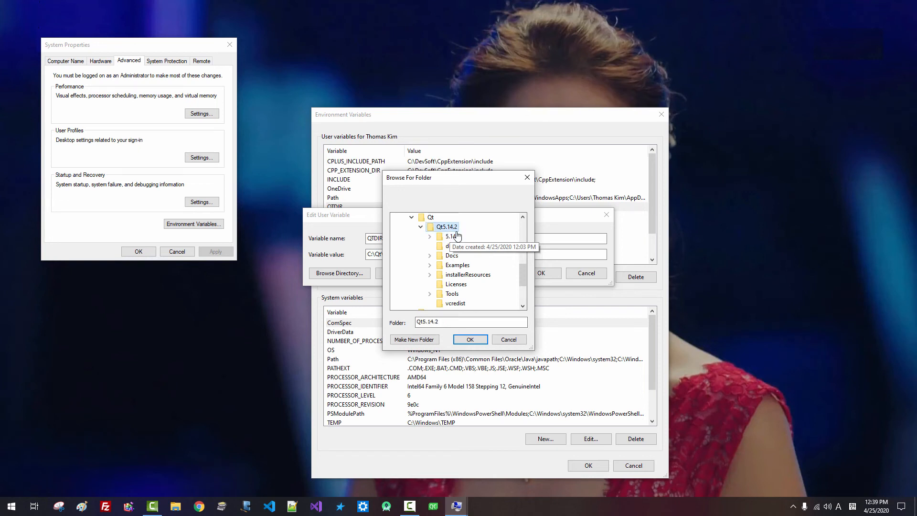
pyautogui.click(470, 339)
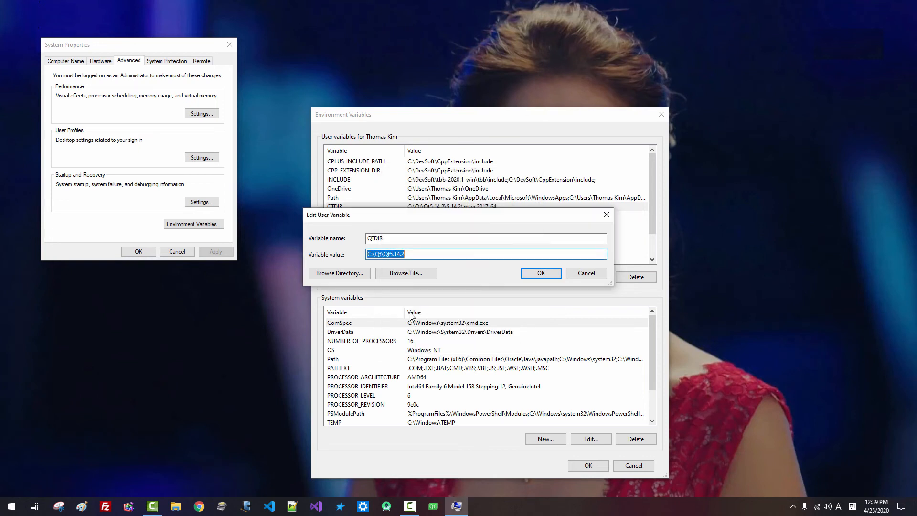
pyautogui.click(410, 257)
pyautogui.click(540, 276)
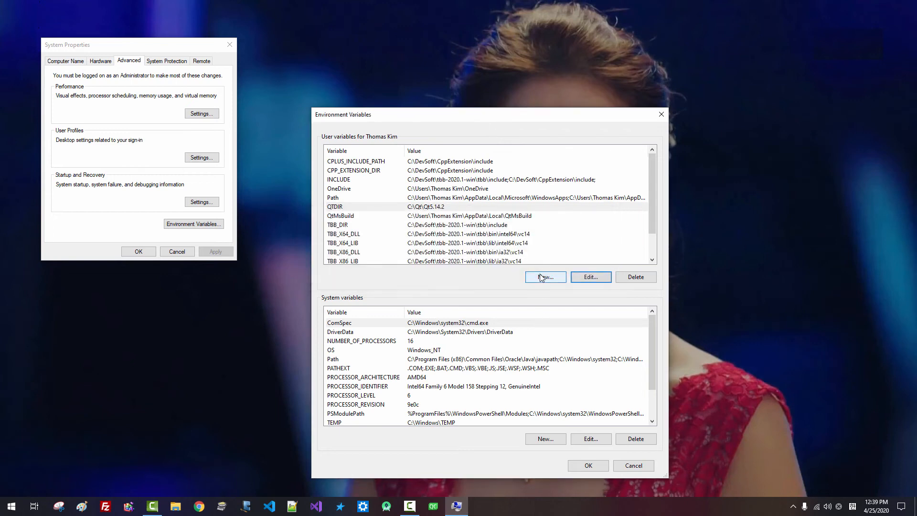
pyautogui.click(586, 469)
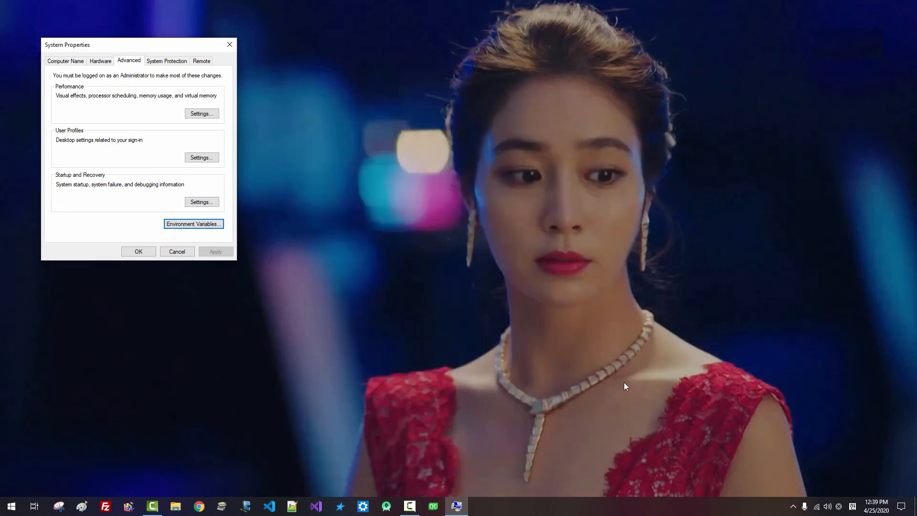
pyautogui.click(153, 255)
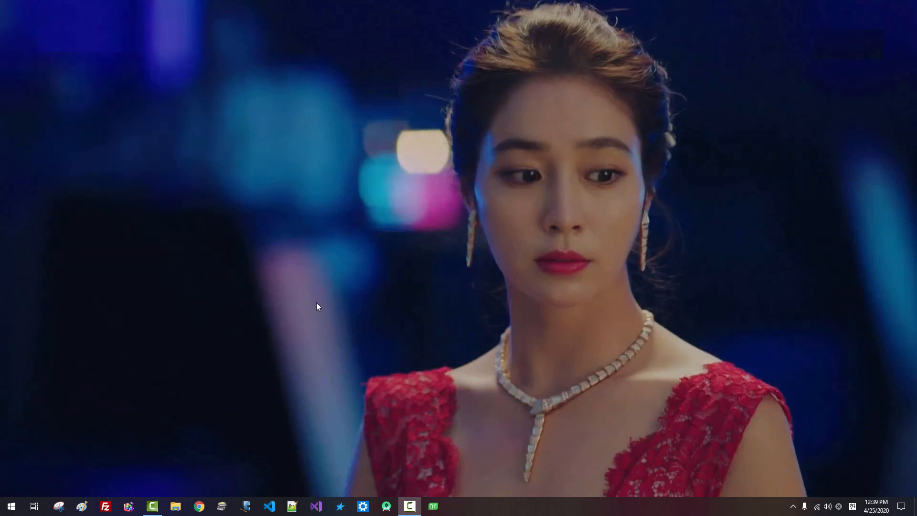
# Reopen Visual Studio and confirm the Qt VS Tools 2.4.3 output shows no errors
pyautogui.click(318, 506)
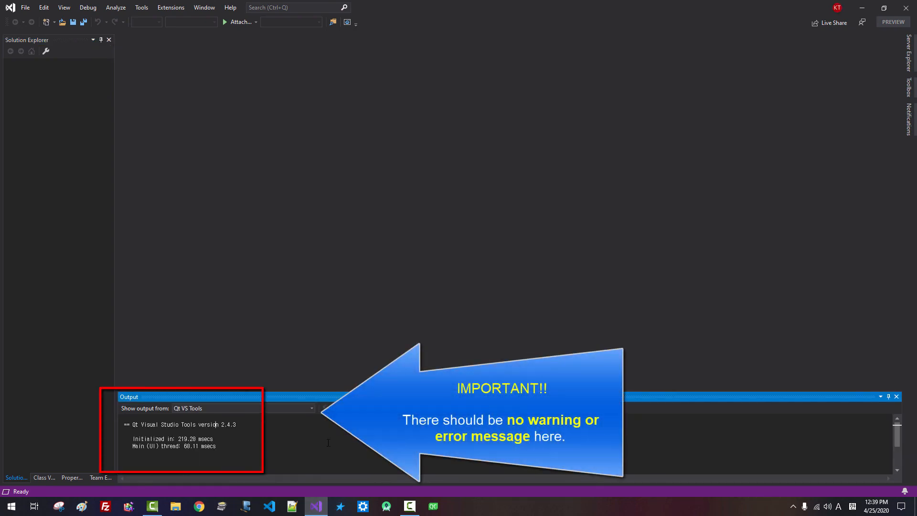
pyautogui.moveTo(233, 447); pyautogui.dragTo(117, 416)
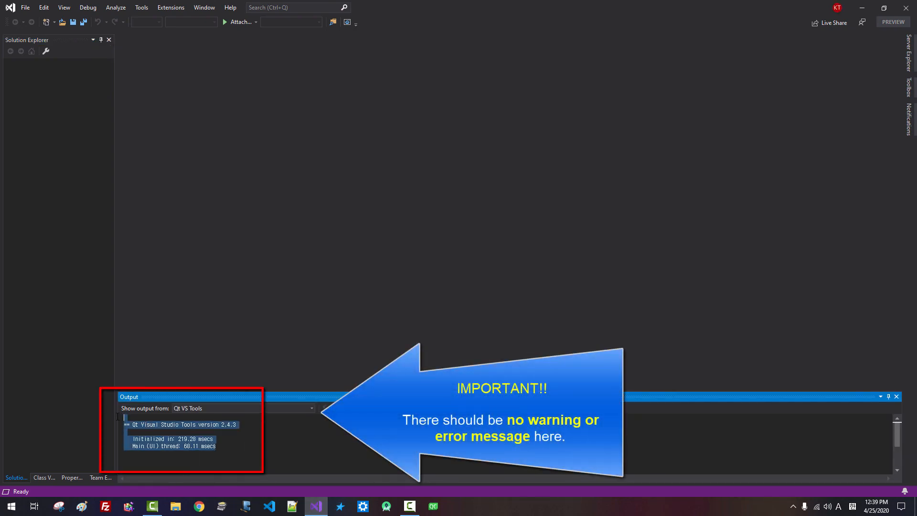
pyautogui.click(175, 434)
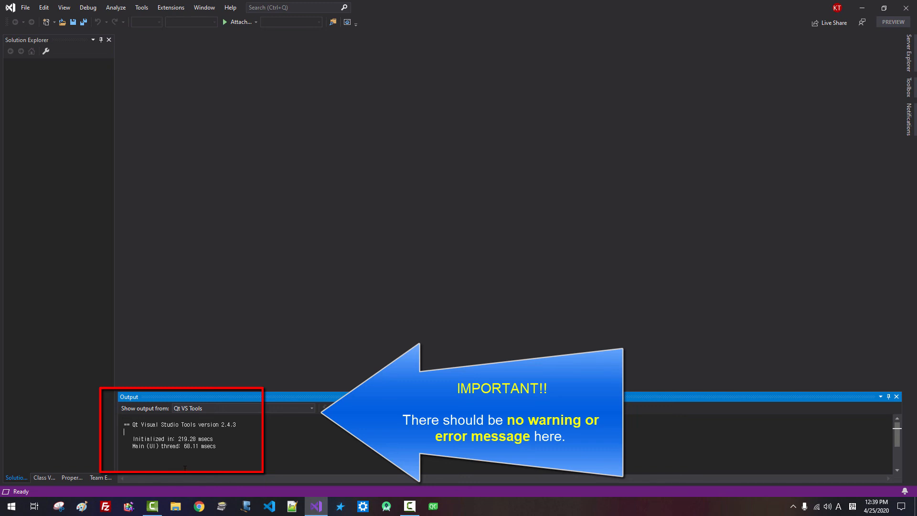
pyautogui.moveTo(220, 449); pyautogui.dragTo(119, 416)
pyautogui.click(150, 433)
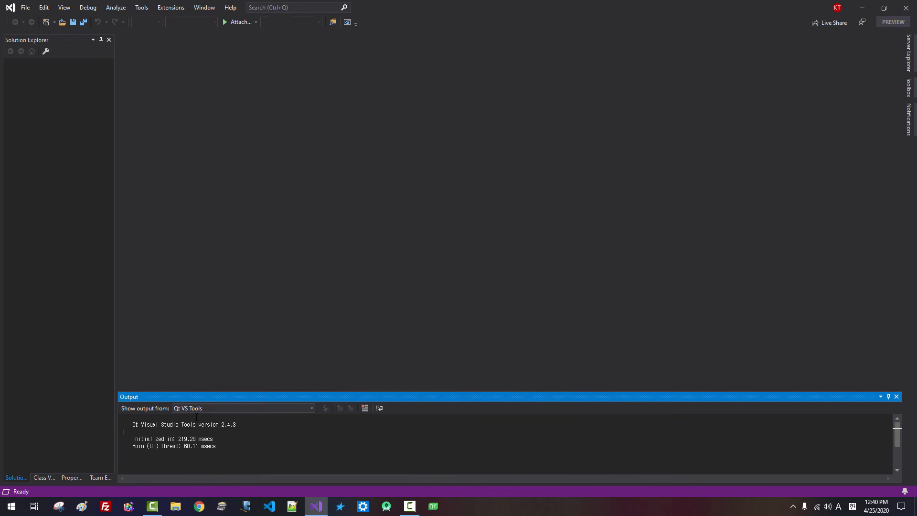
pyautogui.click(174, 512)
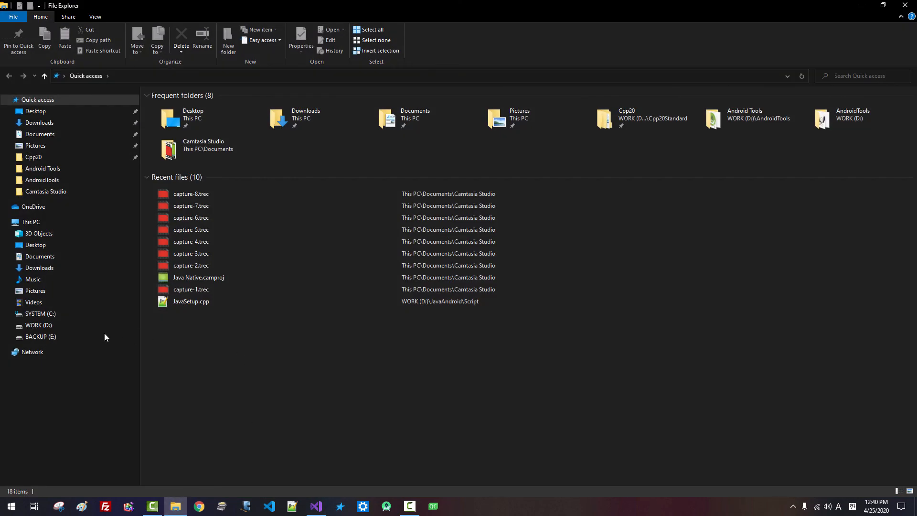
# Open the DevSoft folder on the WORK (D:) drive in File Explorer
pyautogui.click(48, 326)
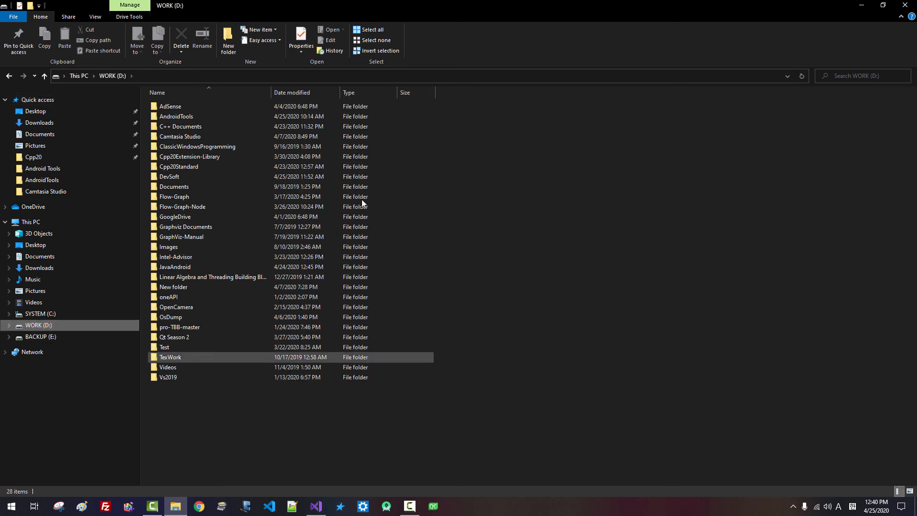
pyautogui.click(166, 177)
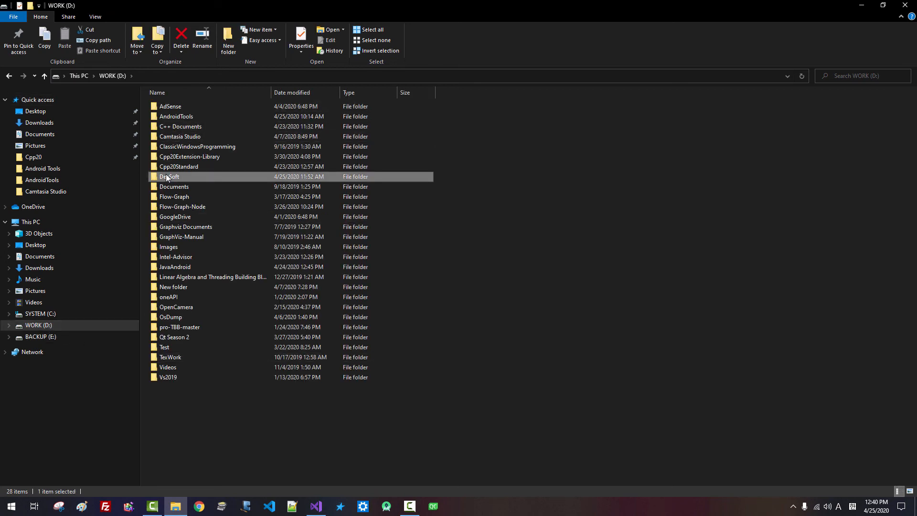
pyautogui.doubleClick(165, 174)
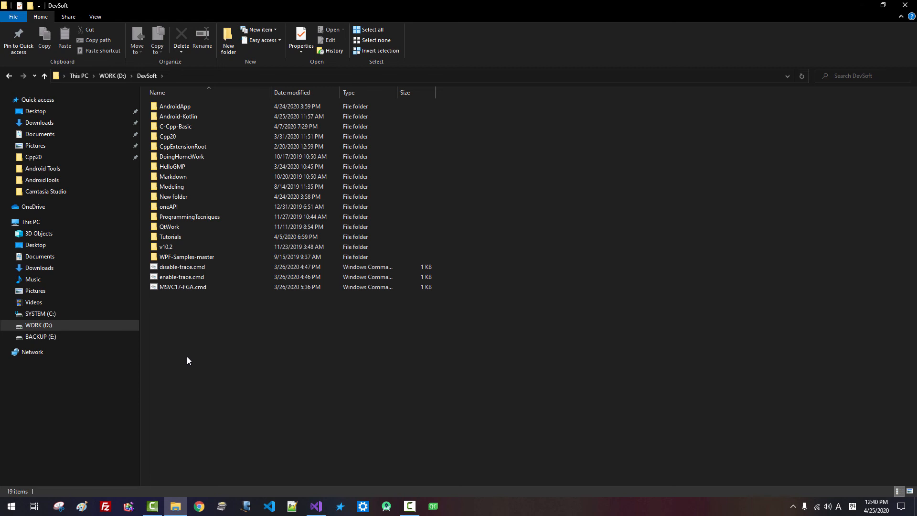
# Create a new TestQtWithMSVC folder inside DevSoft, open it and show its full path
pyautogui.click(231, 51)
pyautogui.write('Te')
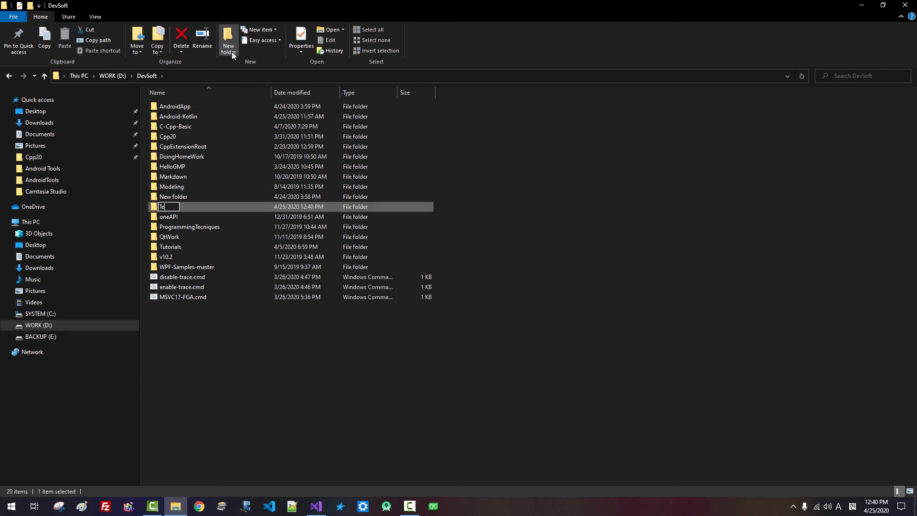
pyautogui.write('stQtWithMSVC')
pyautogui.press('Return')
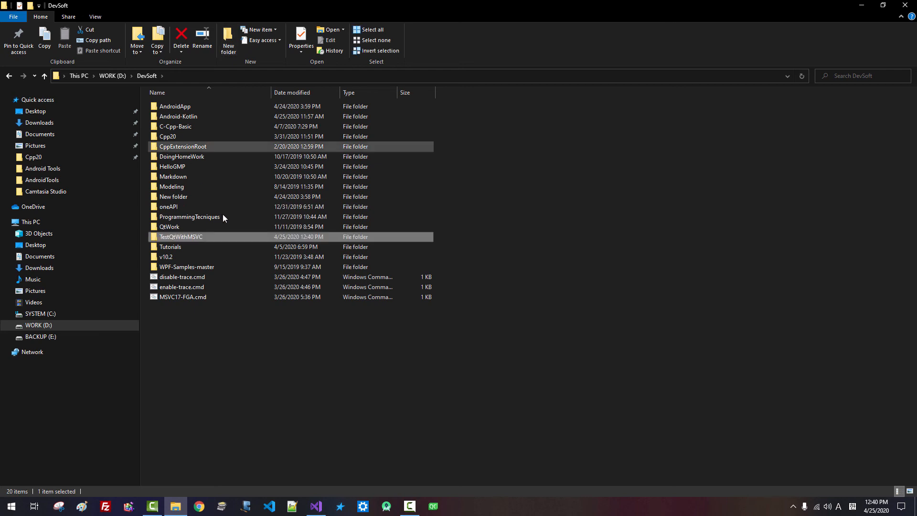
pyautogui.press('Return')
pyautogui.click(256, 80)
pyautogui.hotkey('ctrl', 'c')
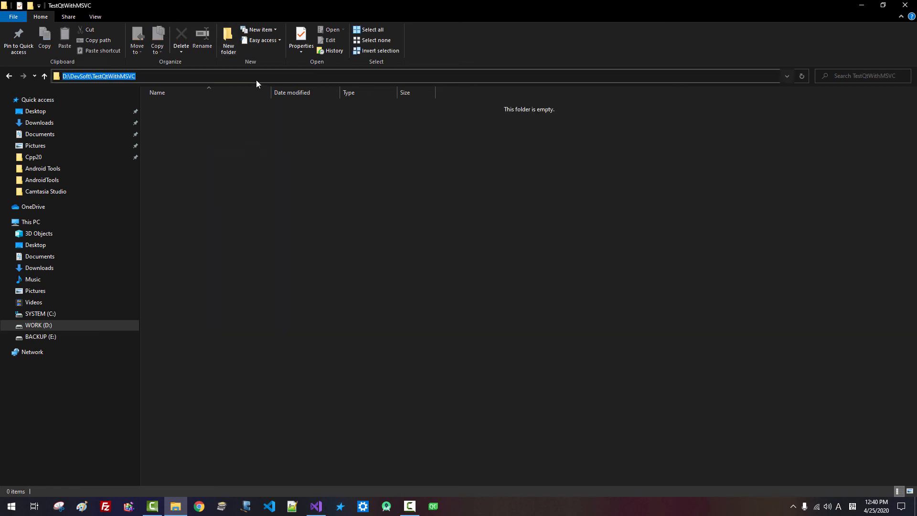
pyautogui.click(862, 5)
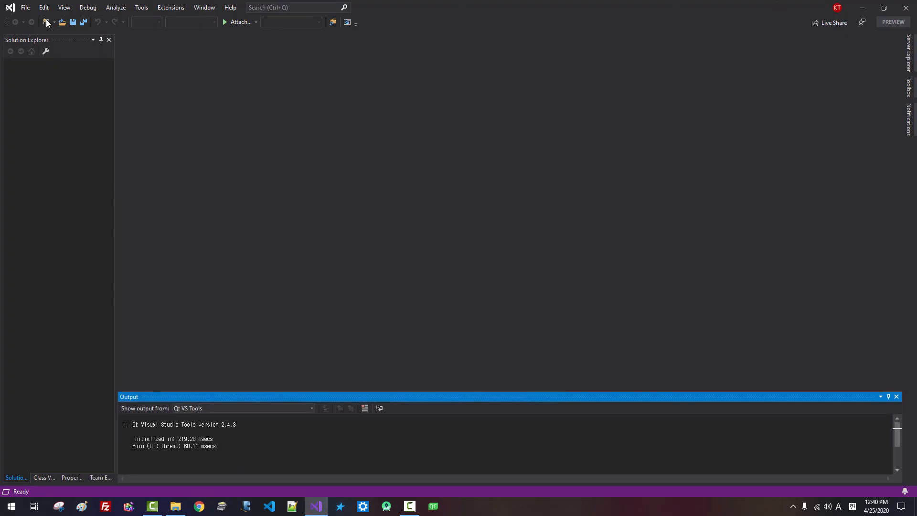
# Start a new project from the Qt GUI Application template found by searching 'Qt'
pyautogui.click(26, 8)
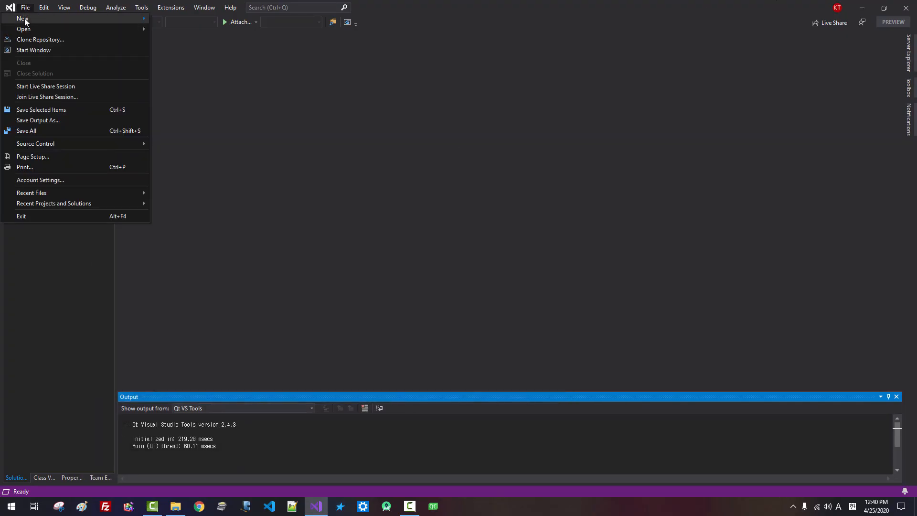
pyautogui.moveTo(70, 20)
pyautogui.click(176, 21)
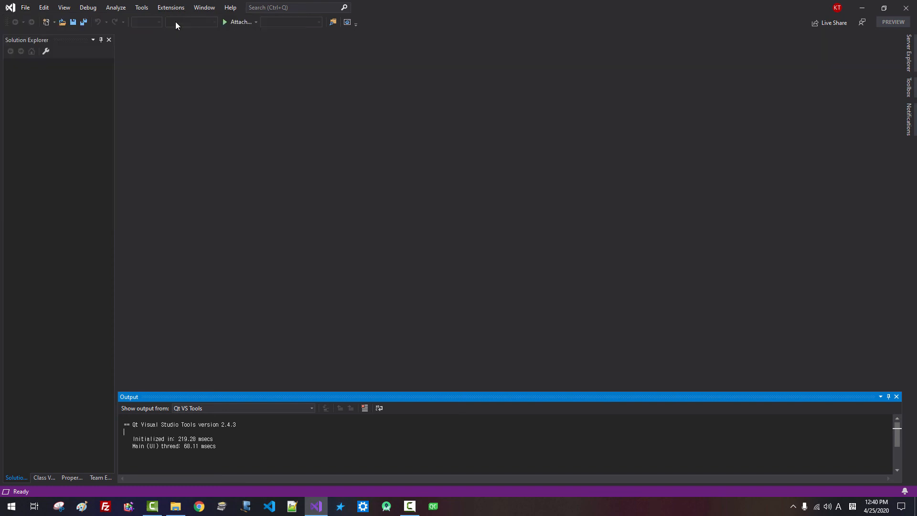
pyautogui.click(490, 115)
pyautogui.write('Q')
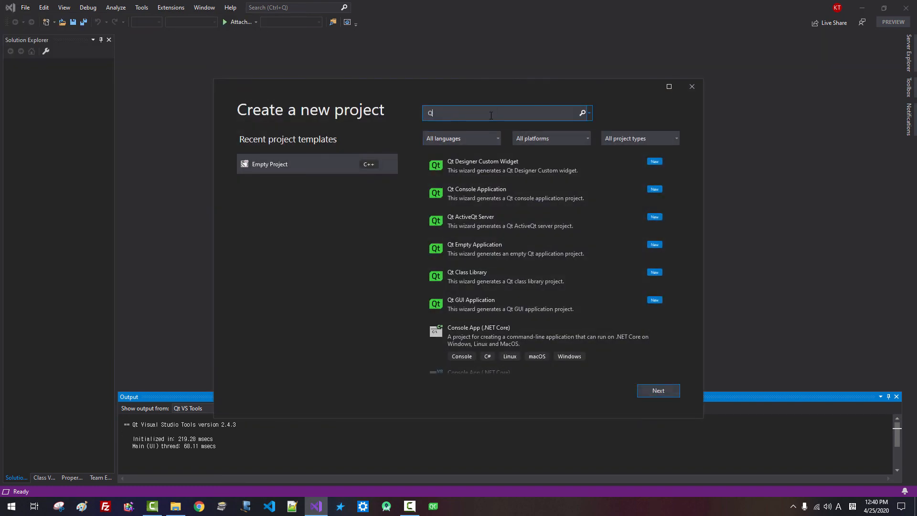
pyautogui.write('t')
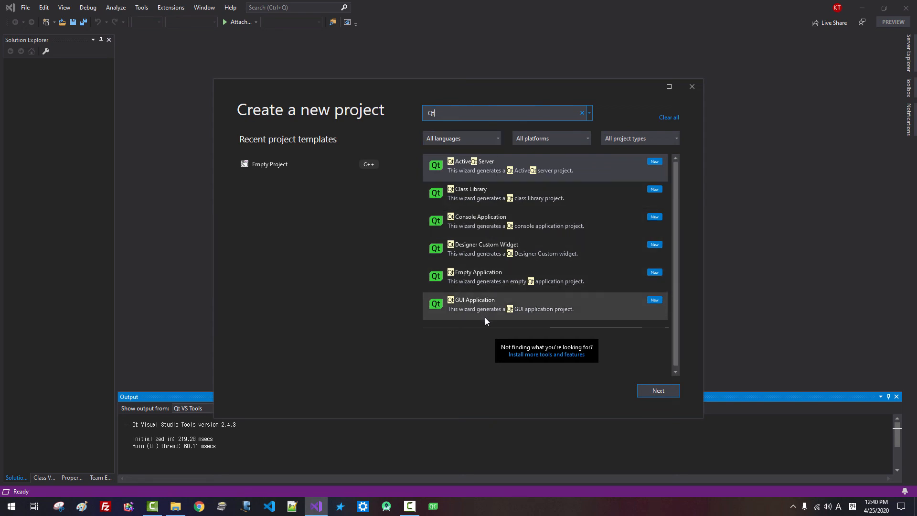
pyautogui.click(472, 307)
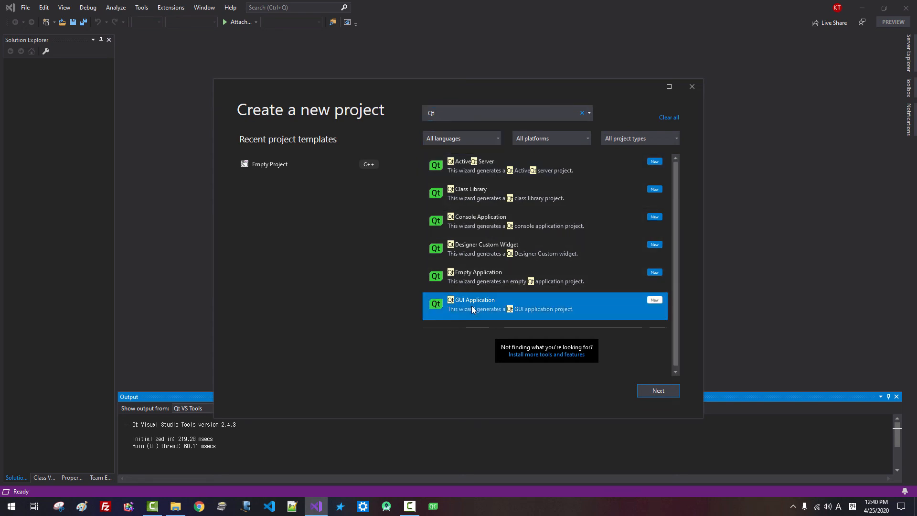
pyautogui.click(652, 389)
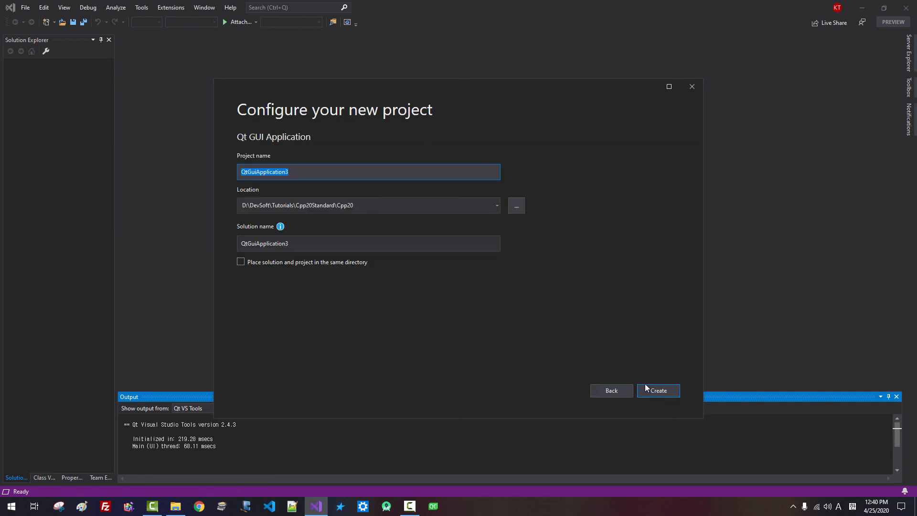
# Set the location to D:\DevSoft\TestQtWithMSVC, accept Qt wizard defaults, then build and run with Ctrl+F5
pyautogui.click(363, 206)
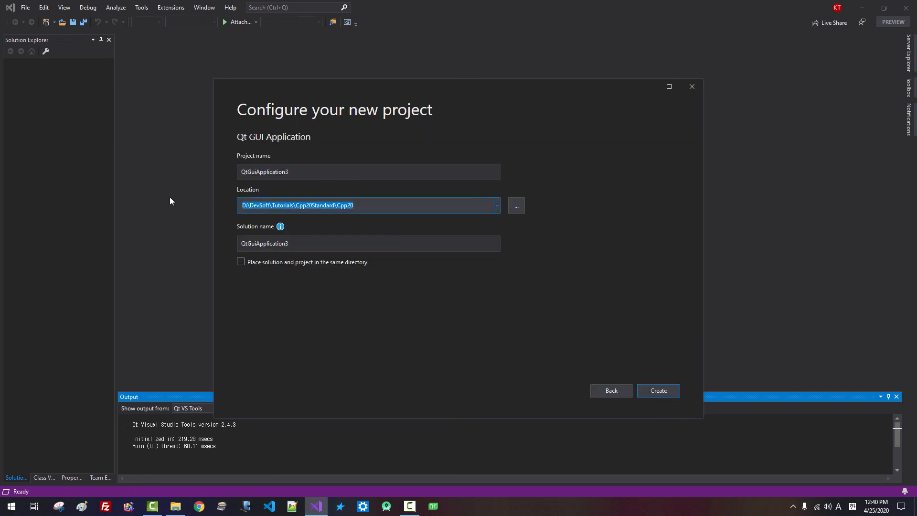
pyautogui.hotkey('ctrl', 'v')
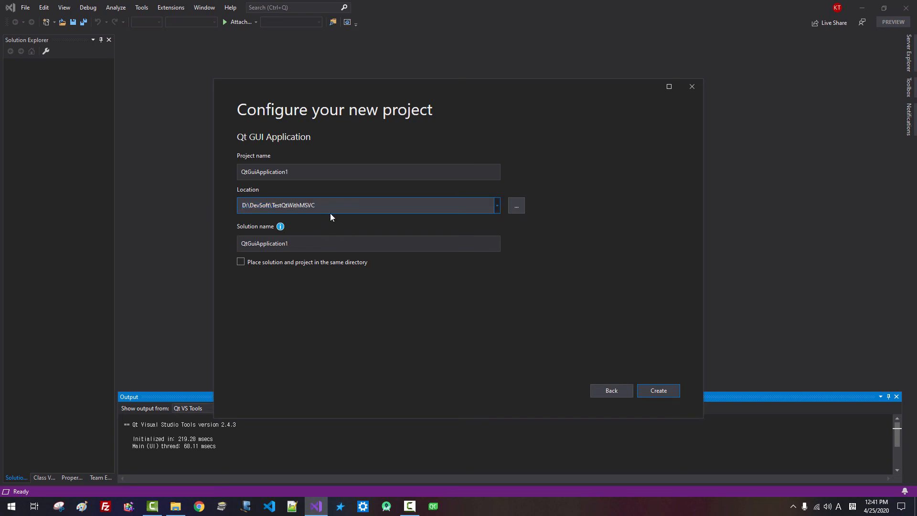
pyautogui.click(667, 396)
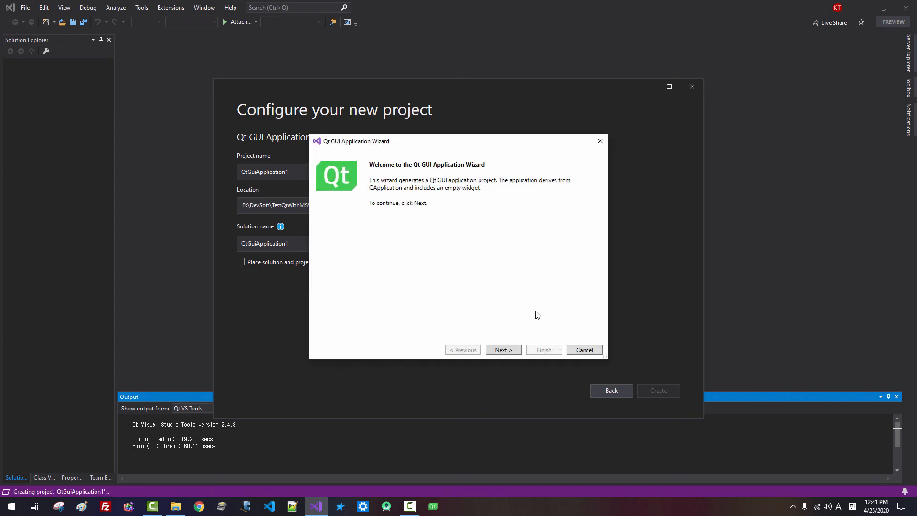
pyautogui.click(515, 349)
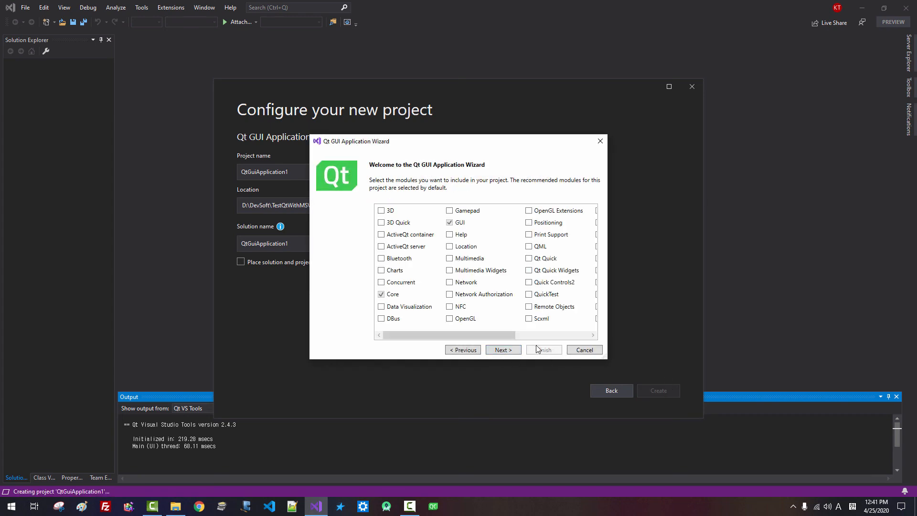
pyautogui.click(511, 352)
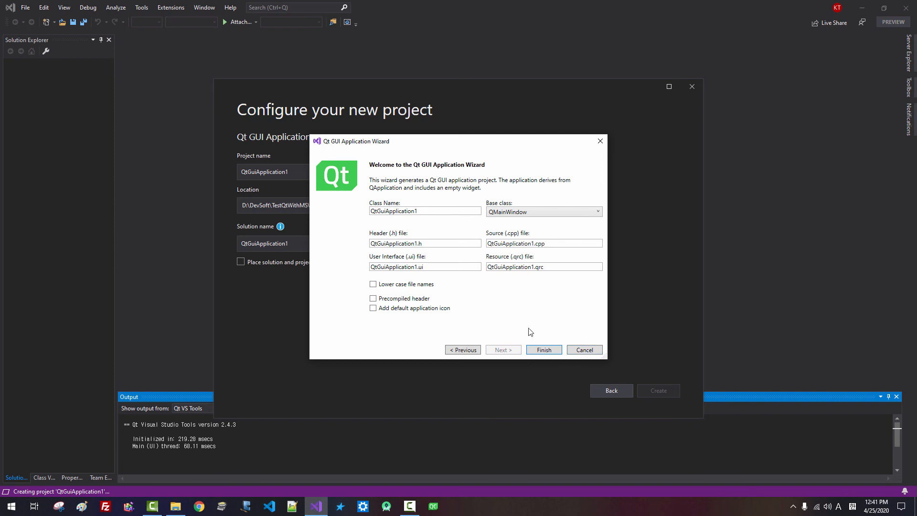
pyautogui.click(537, 352)
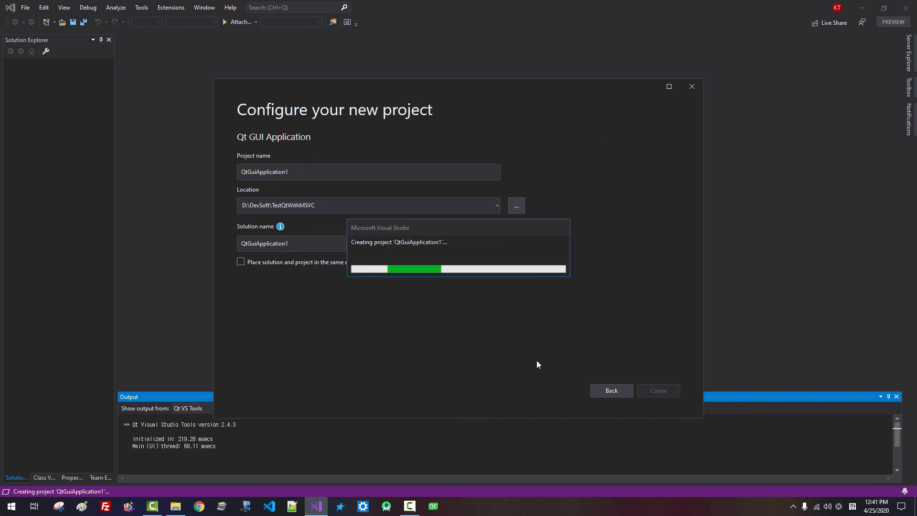
pyautogui.hotkey('ctrl', 'F5')
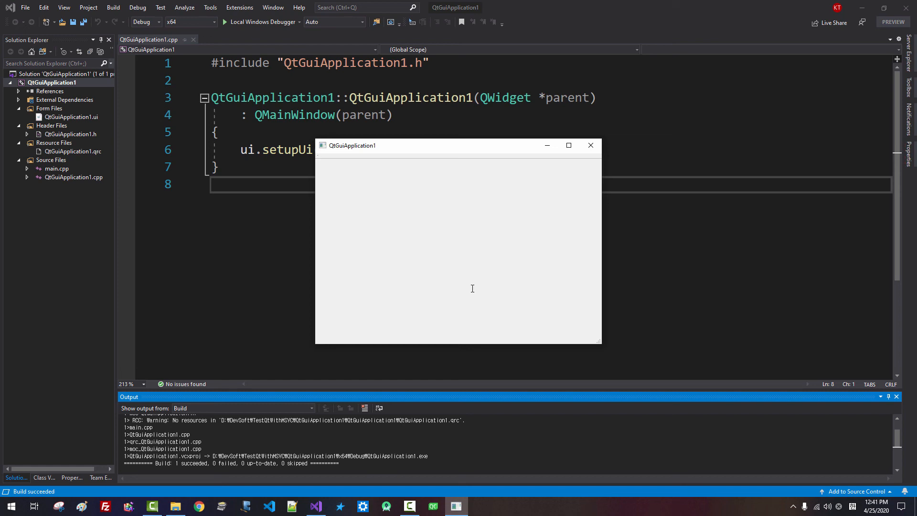
# Close the running QtGuiApplication1 window and launch the Visual Studio Installer from Tools > Get Tools and Features
pyautogui.click(591, 145)
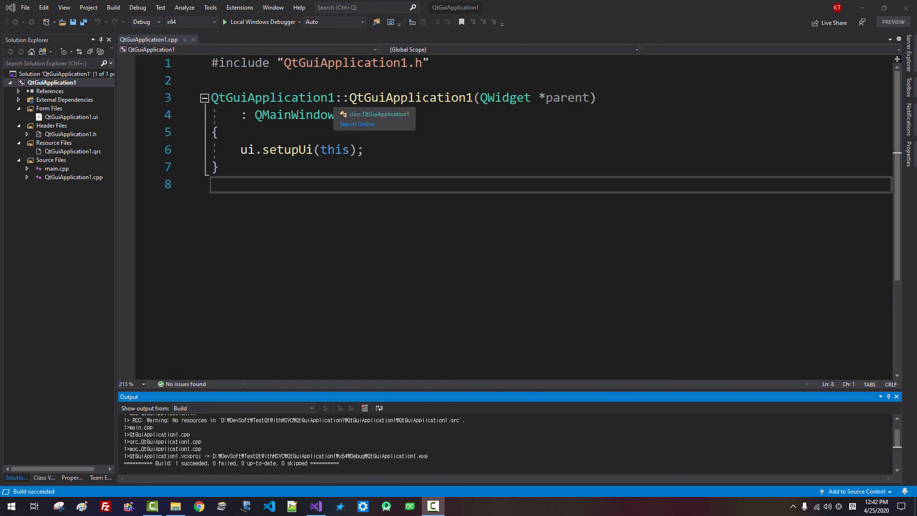
pyautogui.click(210, 9)
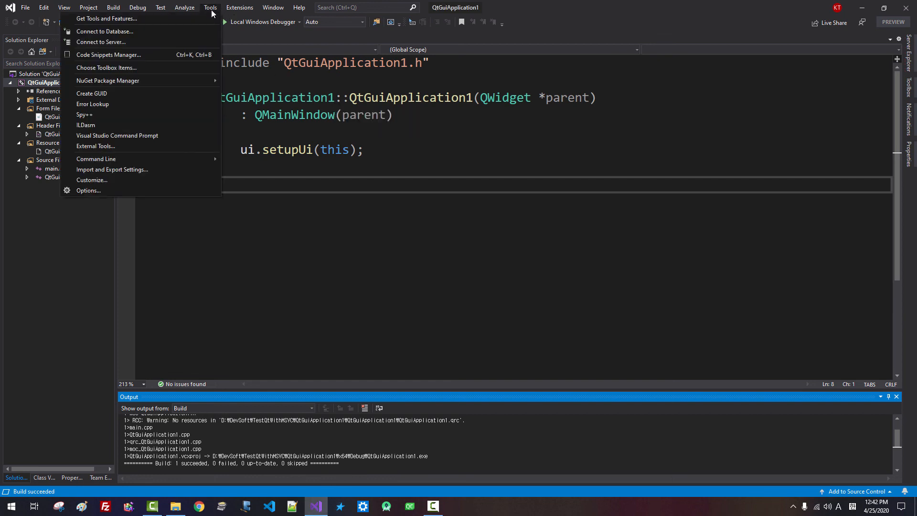
pyautogui.click(133, 18)
pyautogui.click(132, 18)
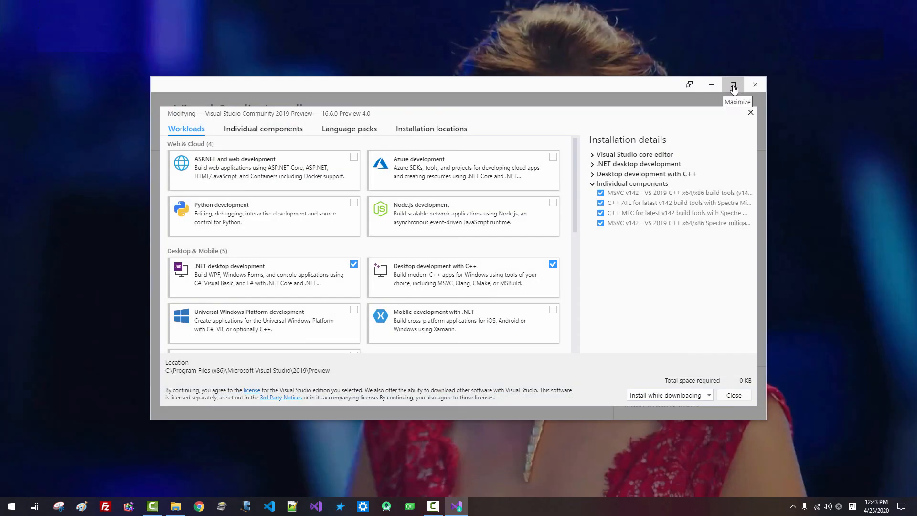
# Maximize the Visual Studio Installer modify window
pyautogui.click(733, 86)
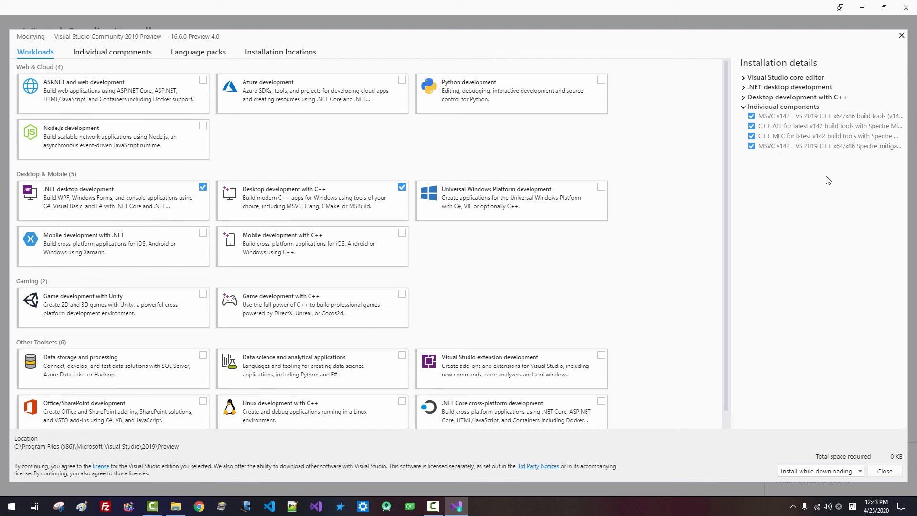
# List individual components and scroll to the checked C++/CLI v142, ATL/MFC and Windows 10 SDK entries
pyautogui.click(135, 57)
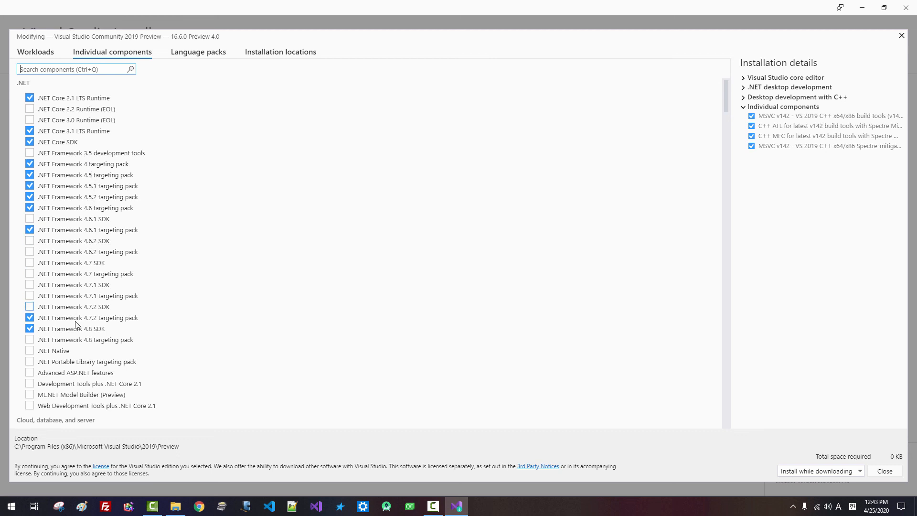
pyautogui.scroll(-1, 439, 276)
pyautogui.scroll(-15, 439, 276)
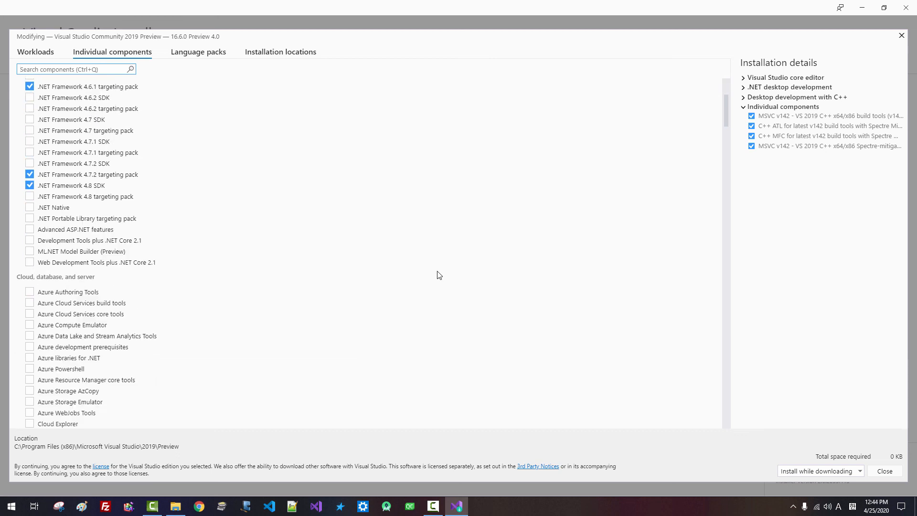
pyautogui.scroll(-10, 439, 276)
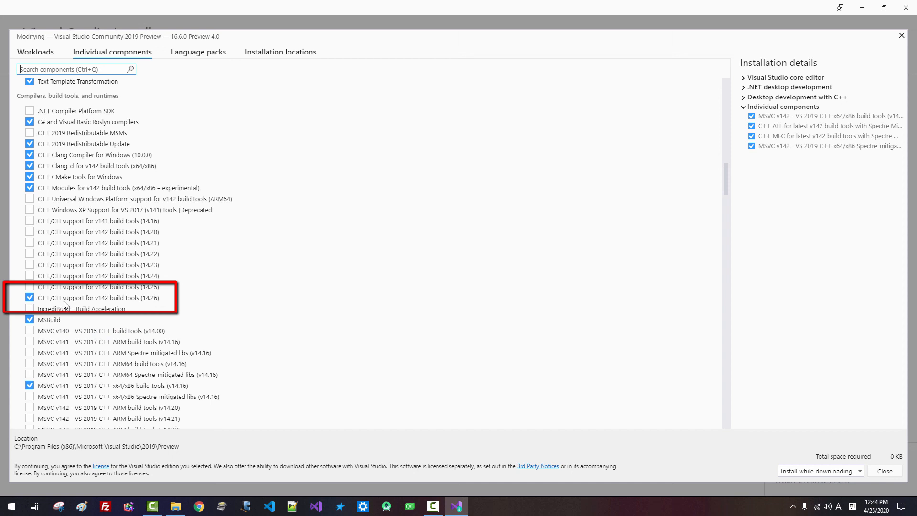
pyautogui.moveTo(44, 302)
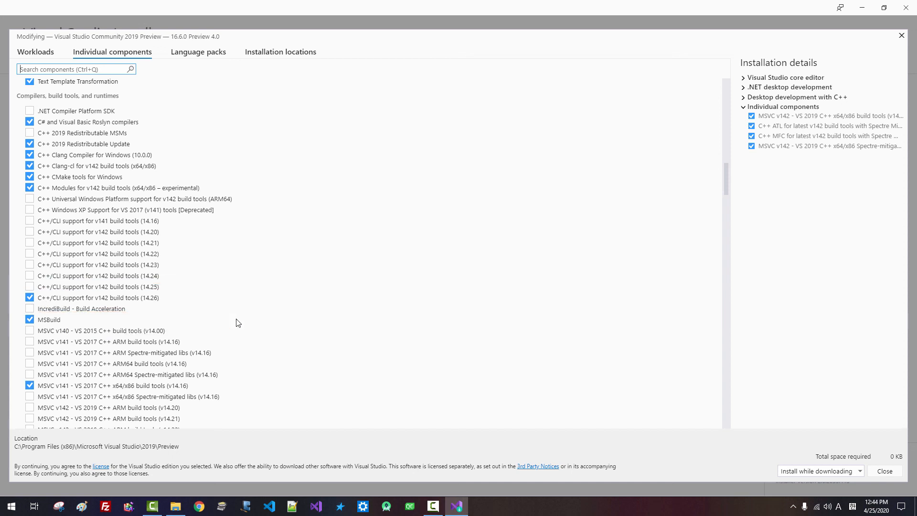
pyautogui.scroll(-1, 239, 323)
pyautogui.scroll(-15, 239, 323)
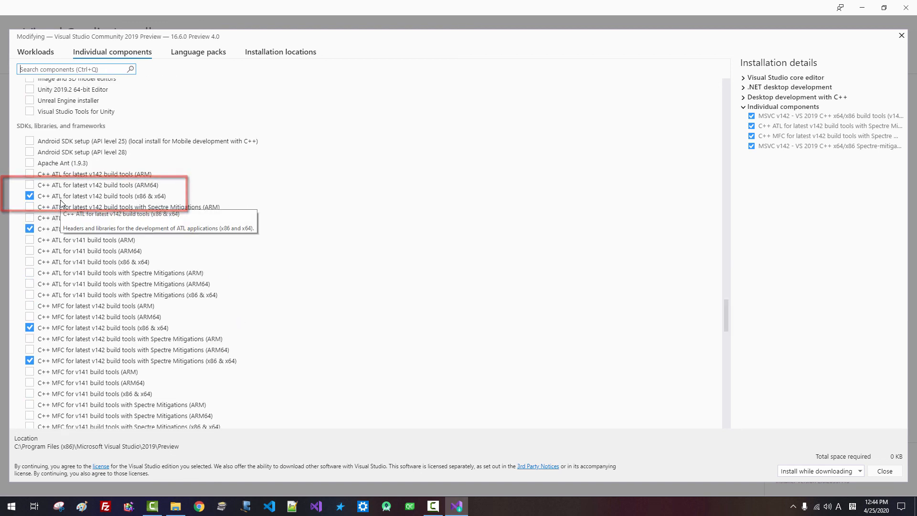
pyautogui.scroll(-10, 164, 260)
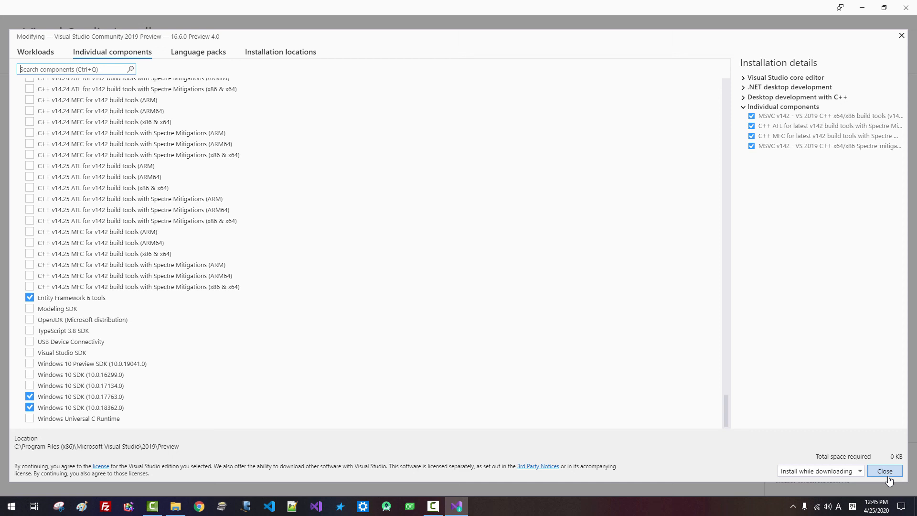
# Choose 'Download all, then install', tick and untick Windows 10 SDK 10.0.16299.0, then close without changes
pyautogui.click(858, 471)
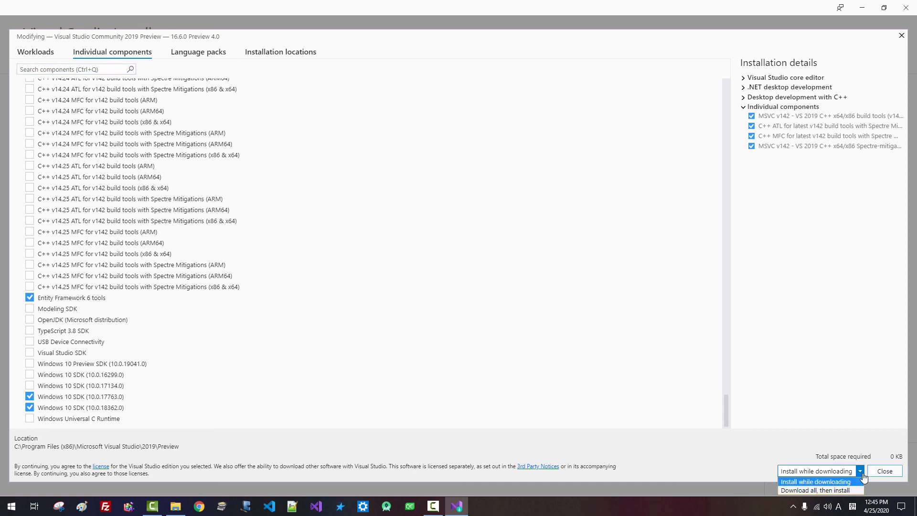
pyautogui.click(847, 491)
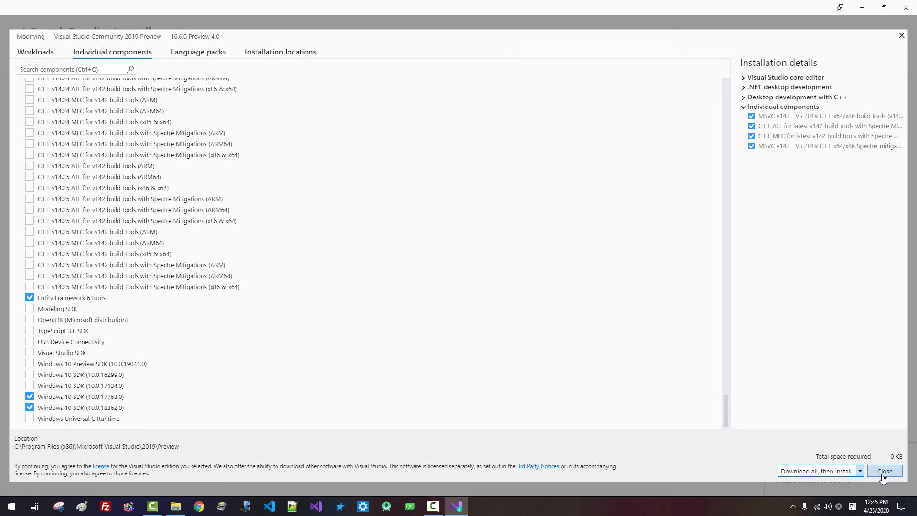
pyautogui.click(30, 375)
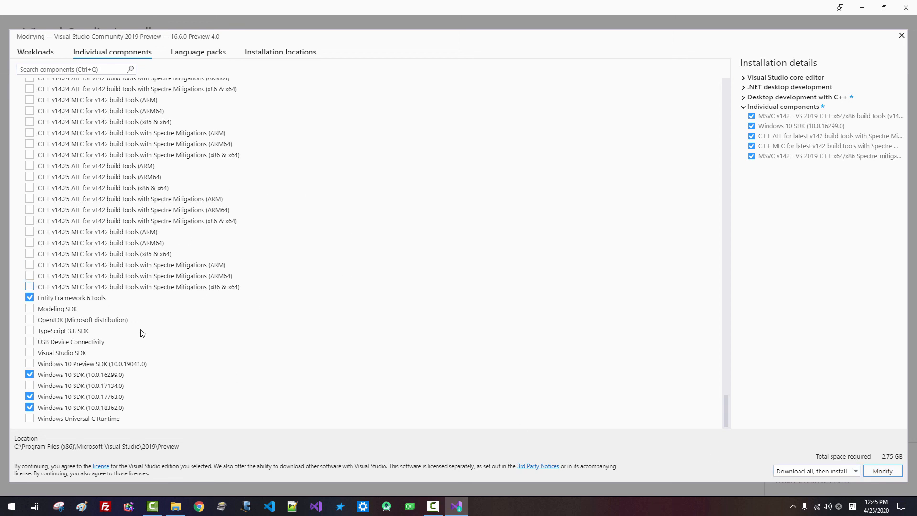
pyautogui.click(29, 376)
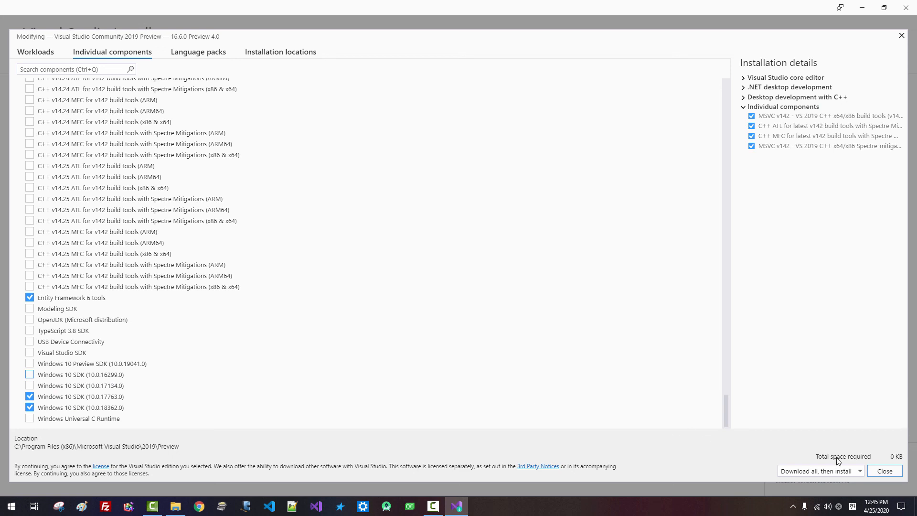
pyautogui.click(884, 472)
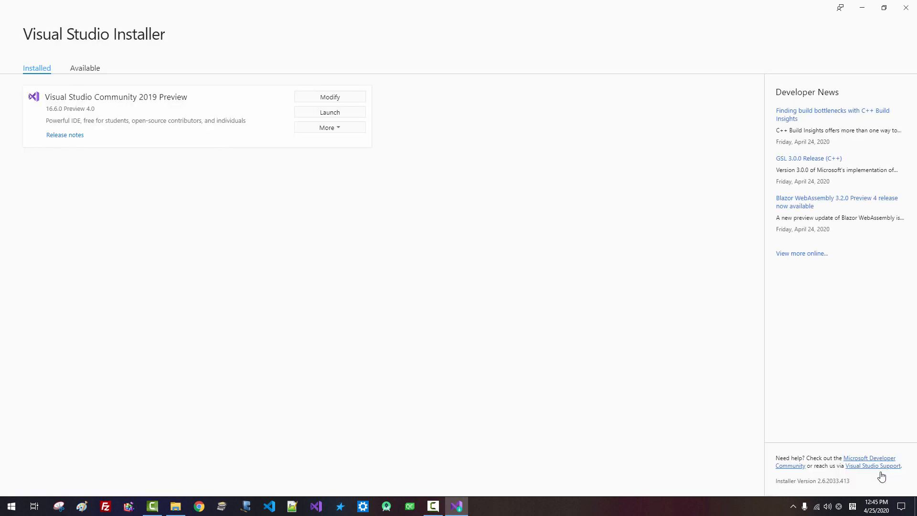
pyautogui.click(906, 13)
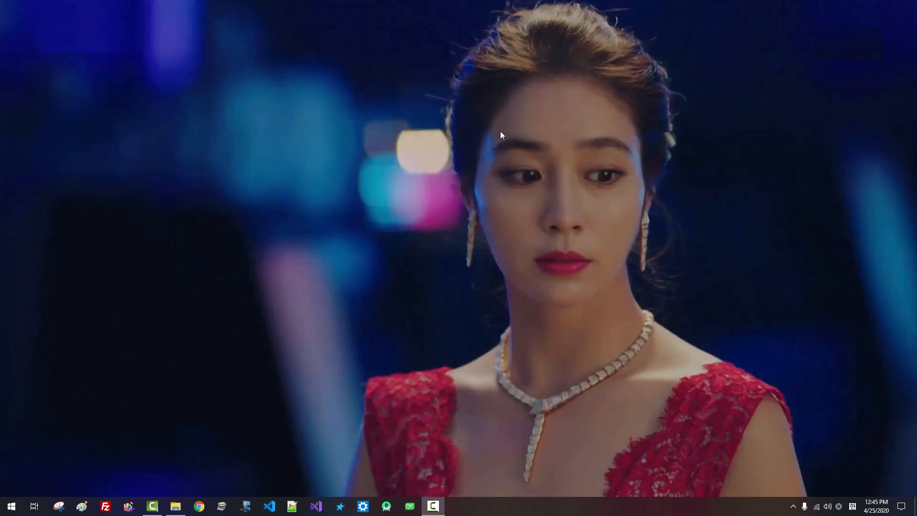